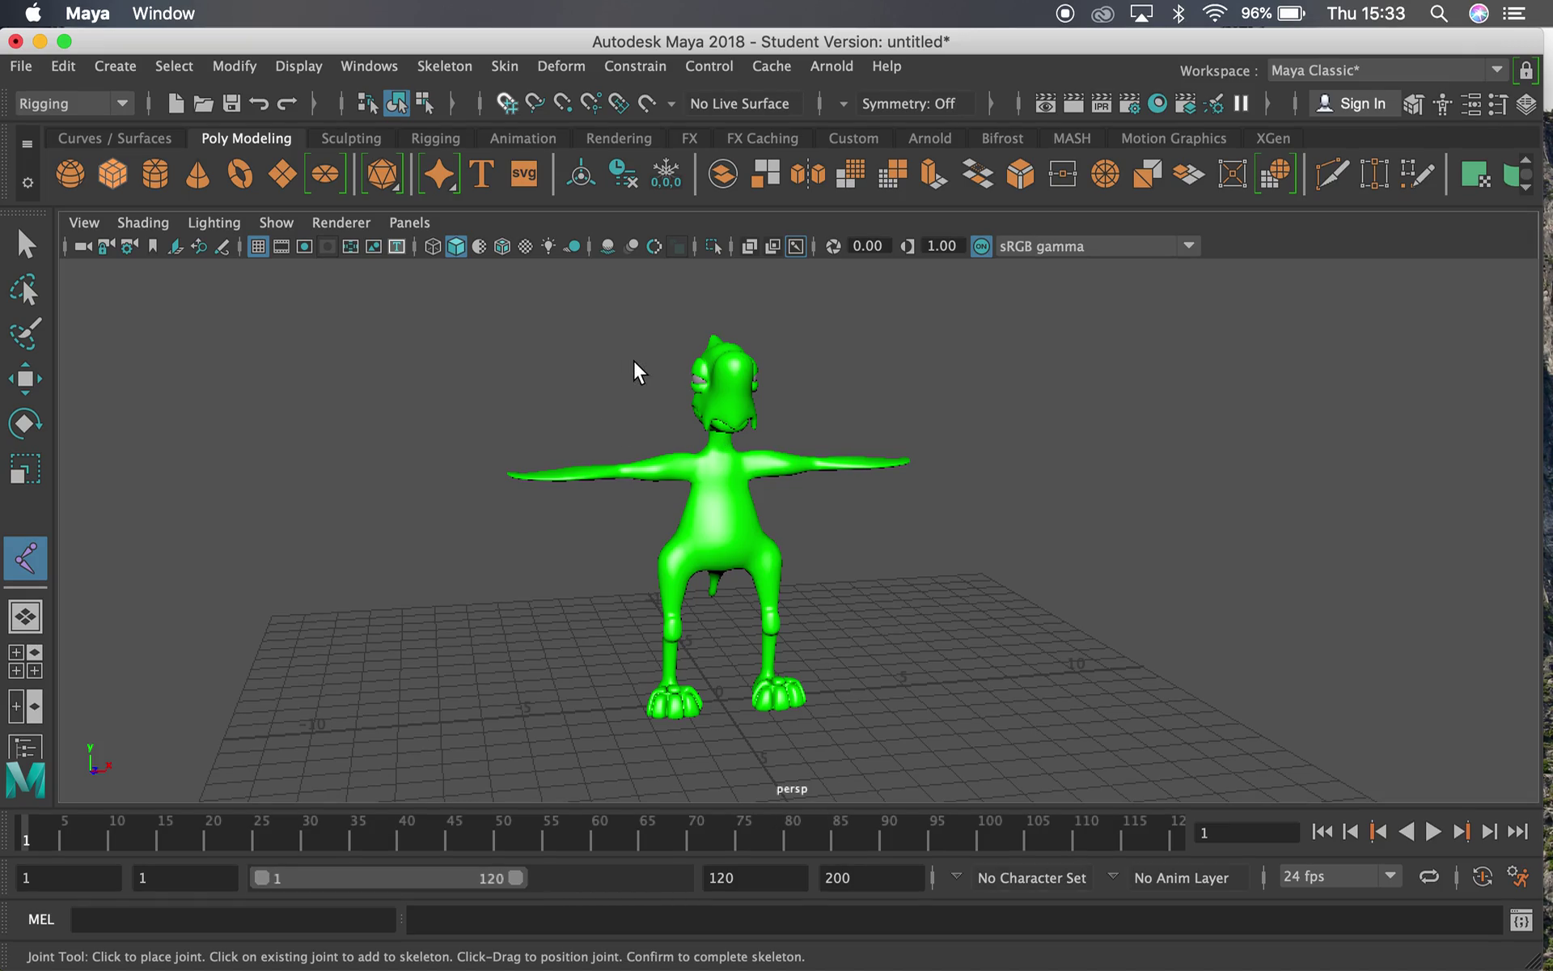
pyautogui.keyDown('alt'); pyautogui.moveTo(773, 429); pyautogui.dragTo(735, 513); pyautogui.keyUp('alt')
pyautogui.press('q')
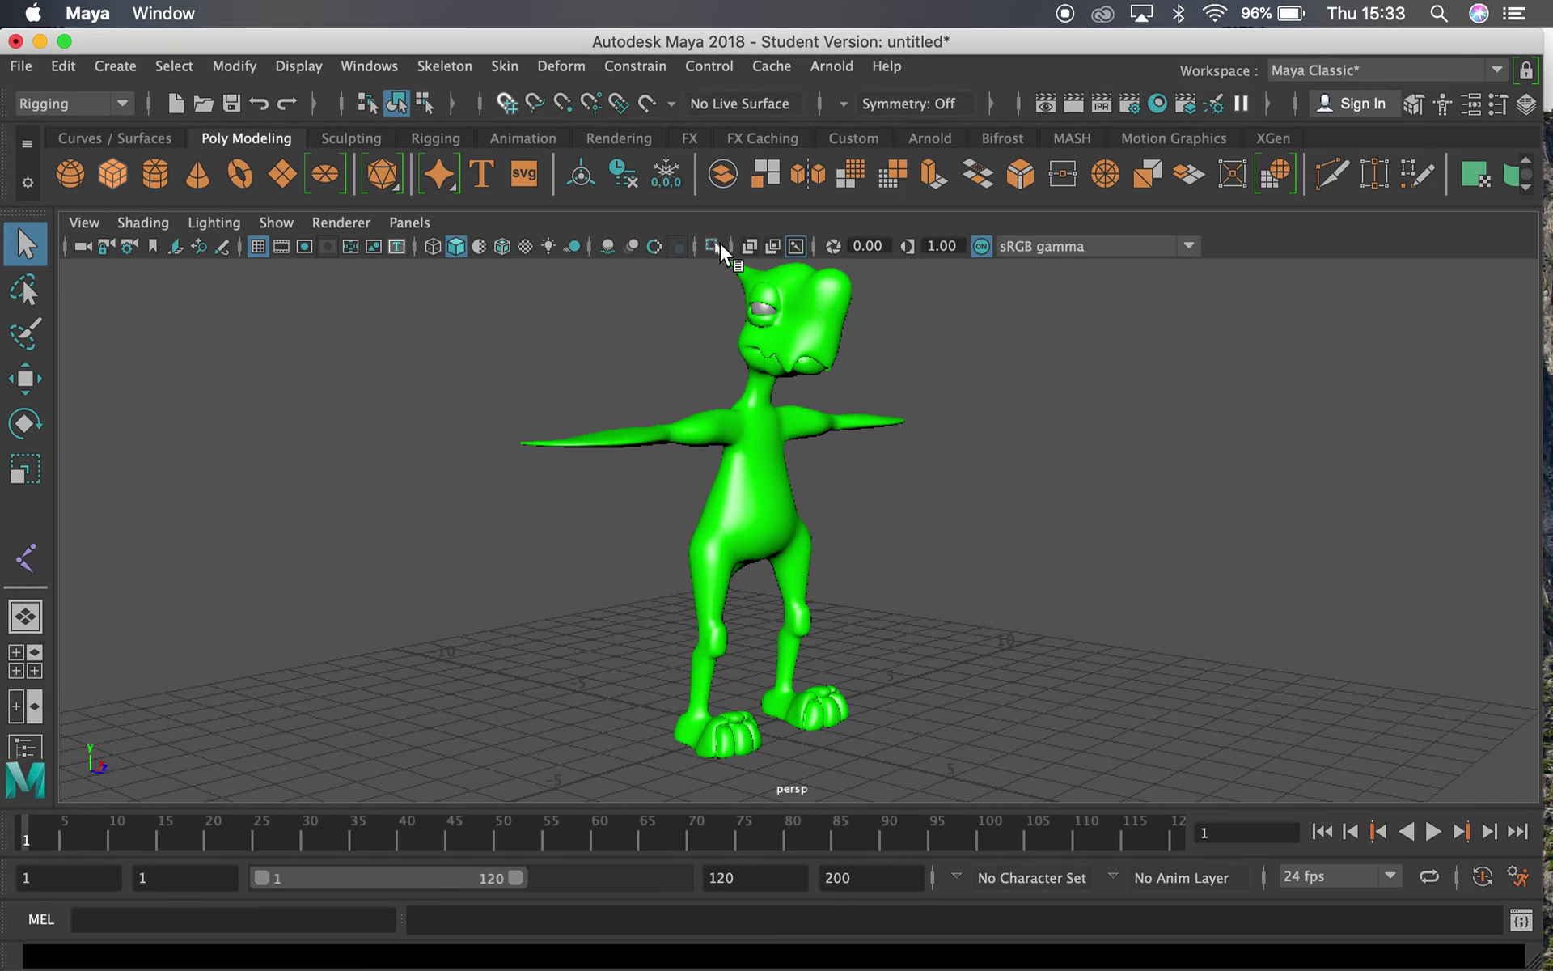
pyautogui.keyDown('alt'); pyautogui.moveTo(858, 380); pyautogui.dragTo(599, 483); pyautogui.keyUp('alt')
pyautogui.keyDown('alt'); pyautogui.moveTo(894, 447); pyautogui.dragTo(939, 451); pyautogui.keyUp('alt')
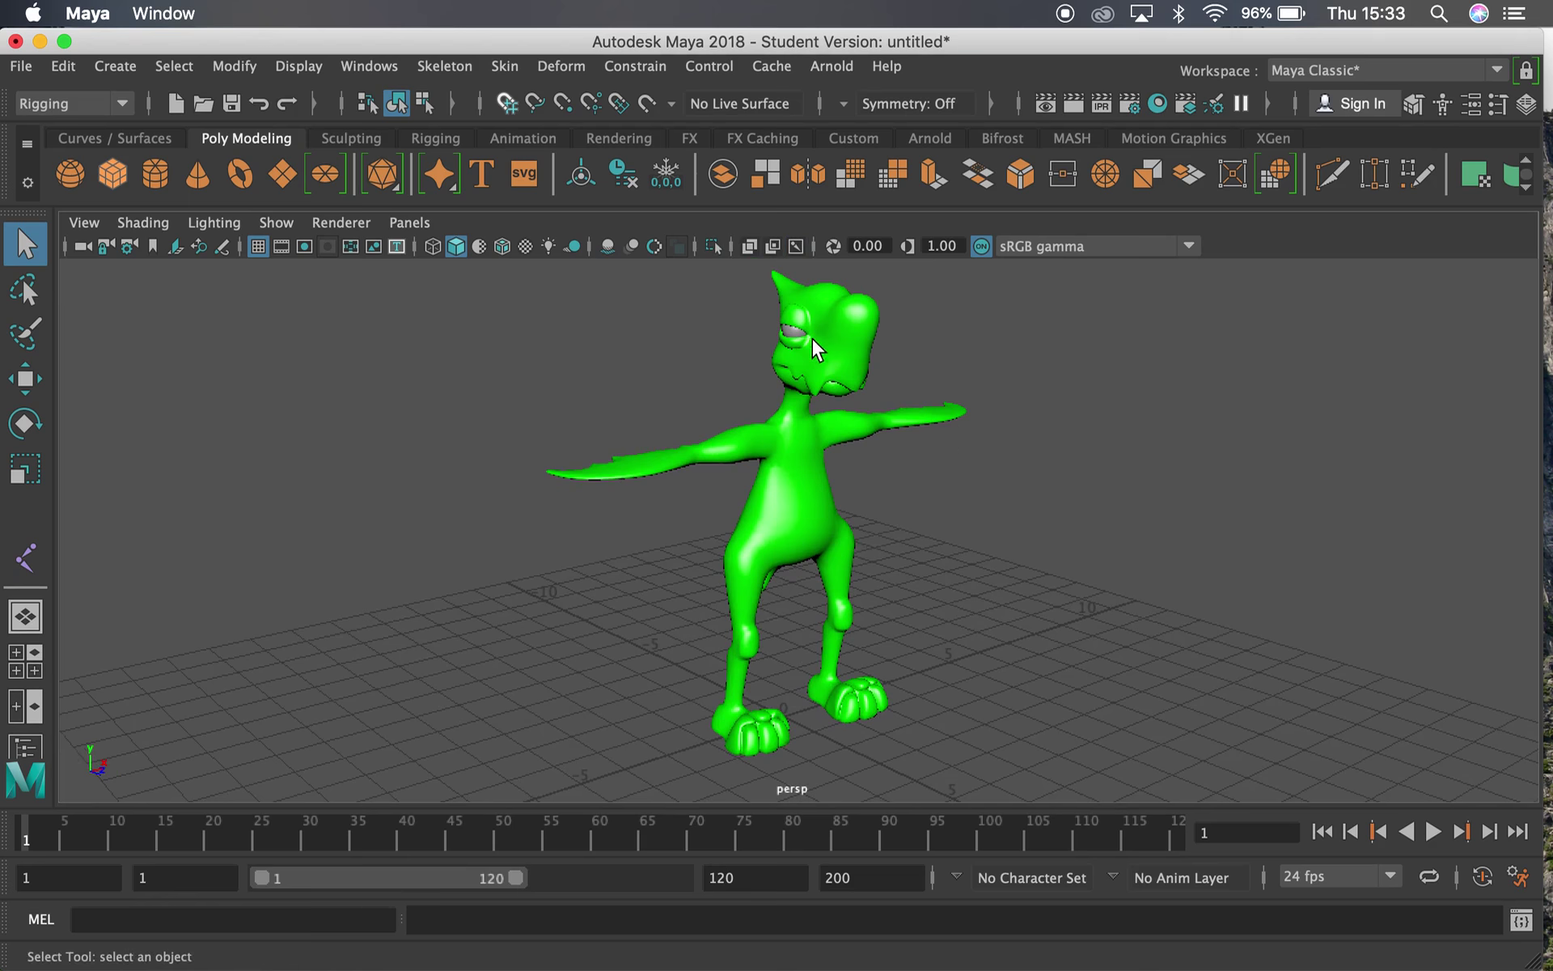
# Switch to Chrome, examine the armature reference images including the chicken run puppet with its metal armature, and return to Maya
pyautogui.moveTo(259, 967)
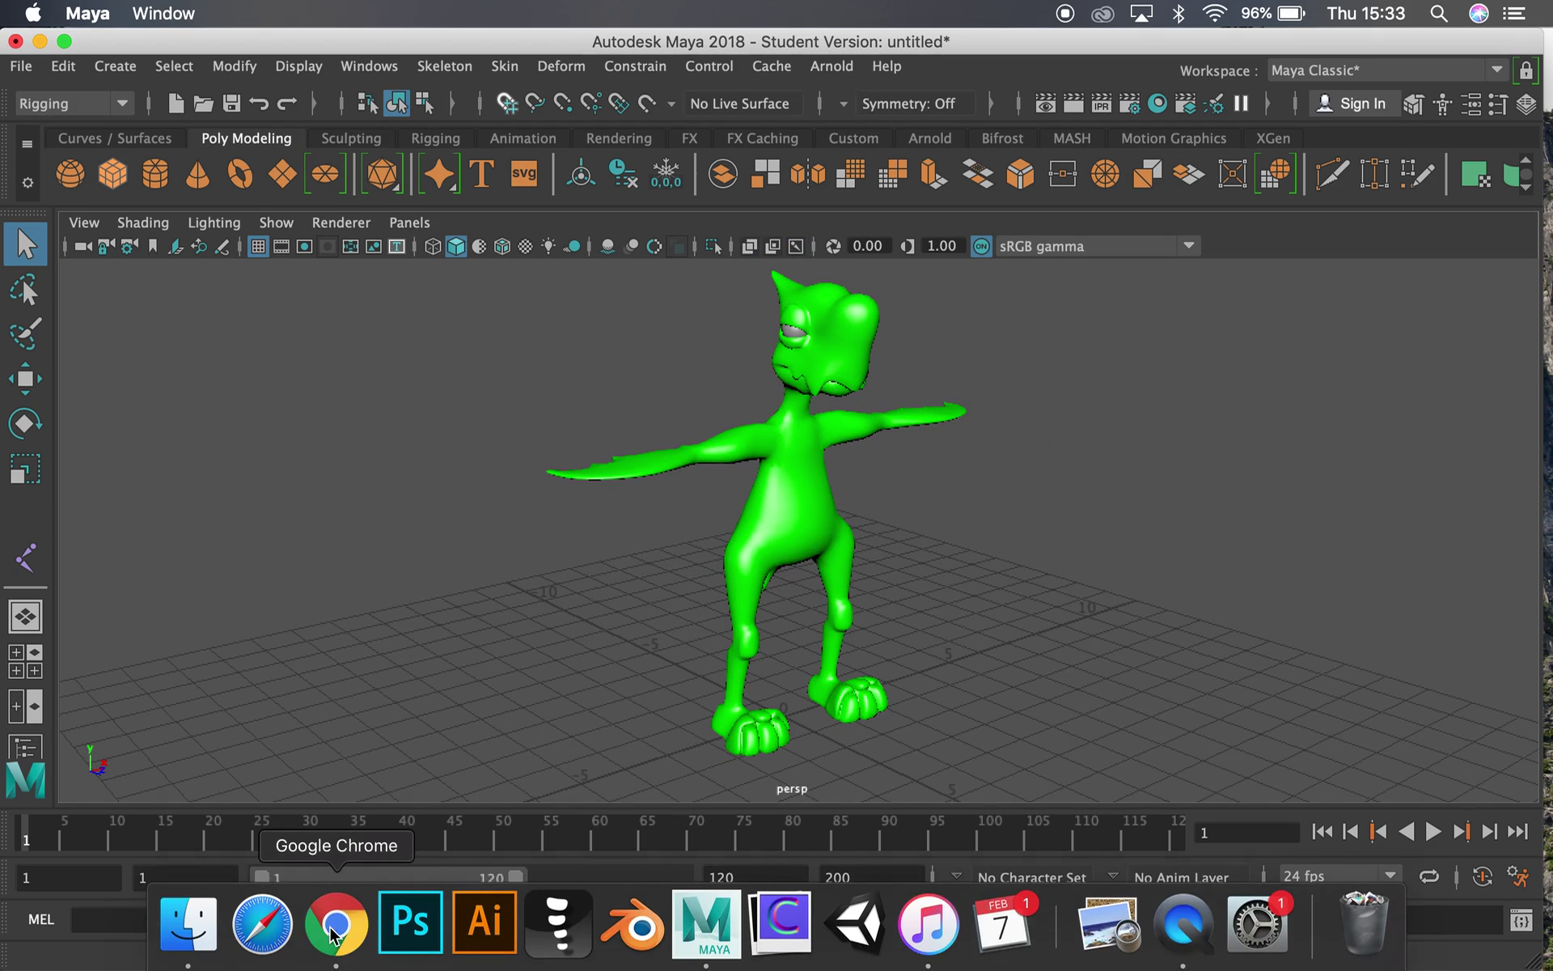
pyautogui.click(333, 939)
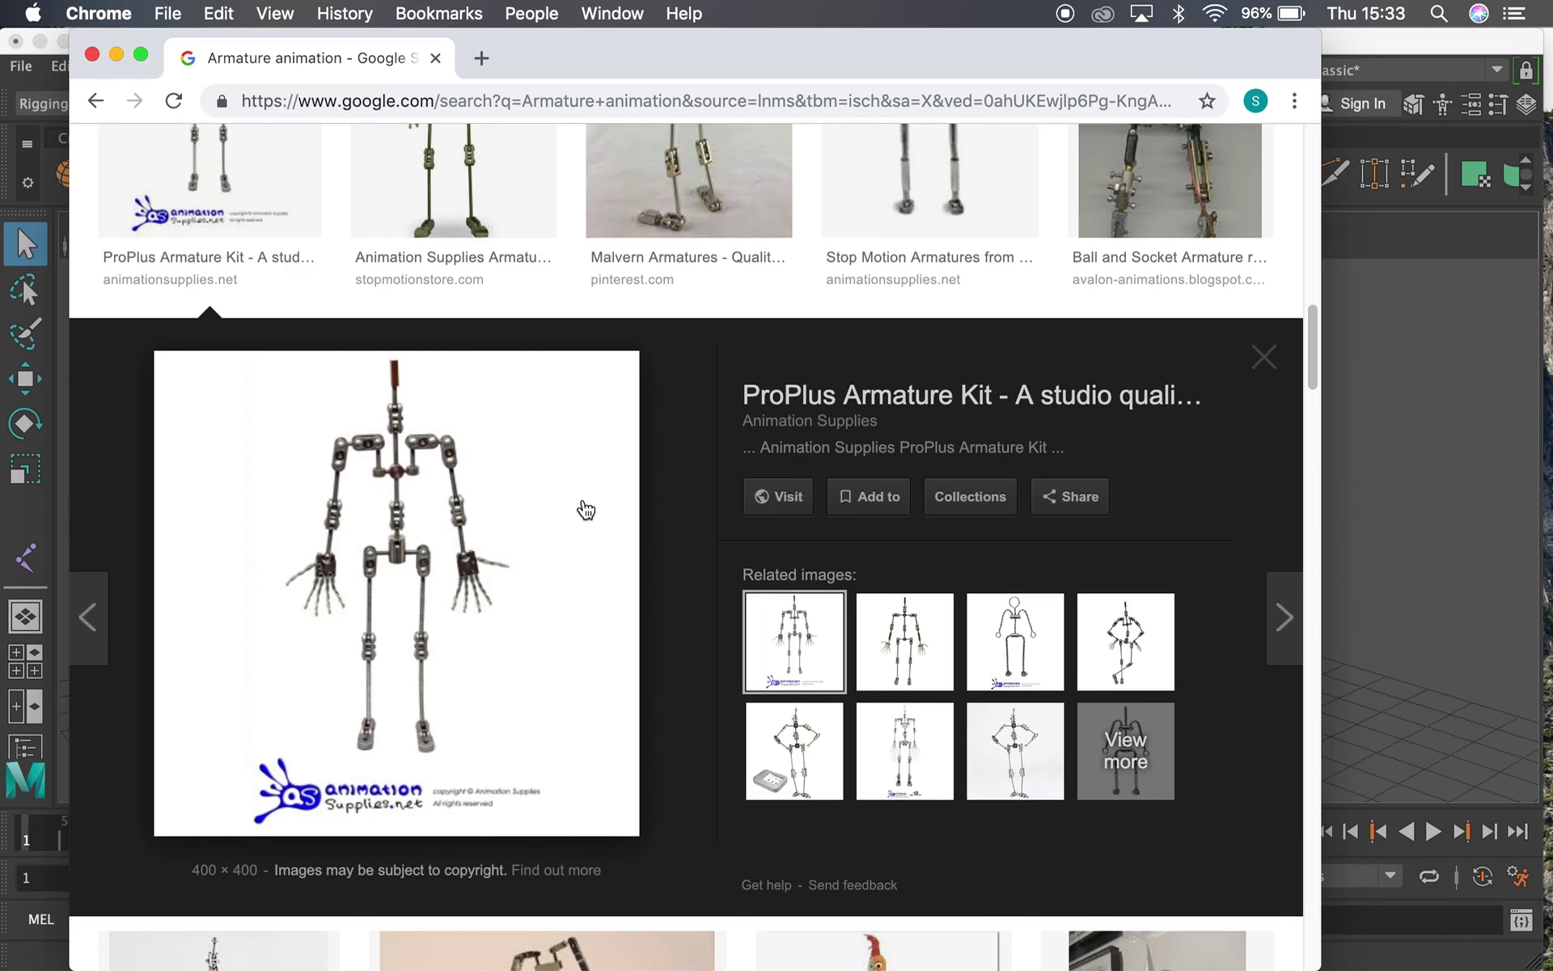
pyautogui.scroll(-8, 1312, 344)
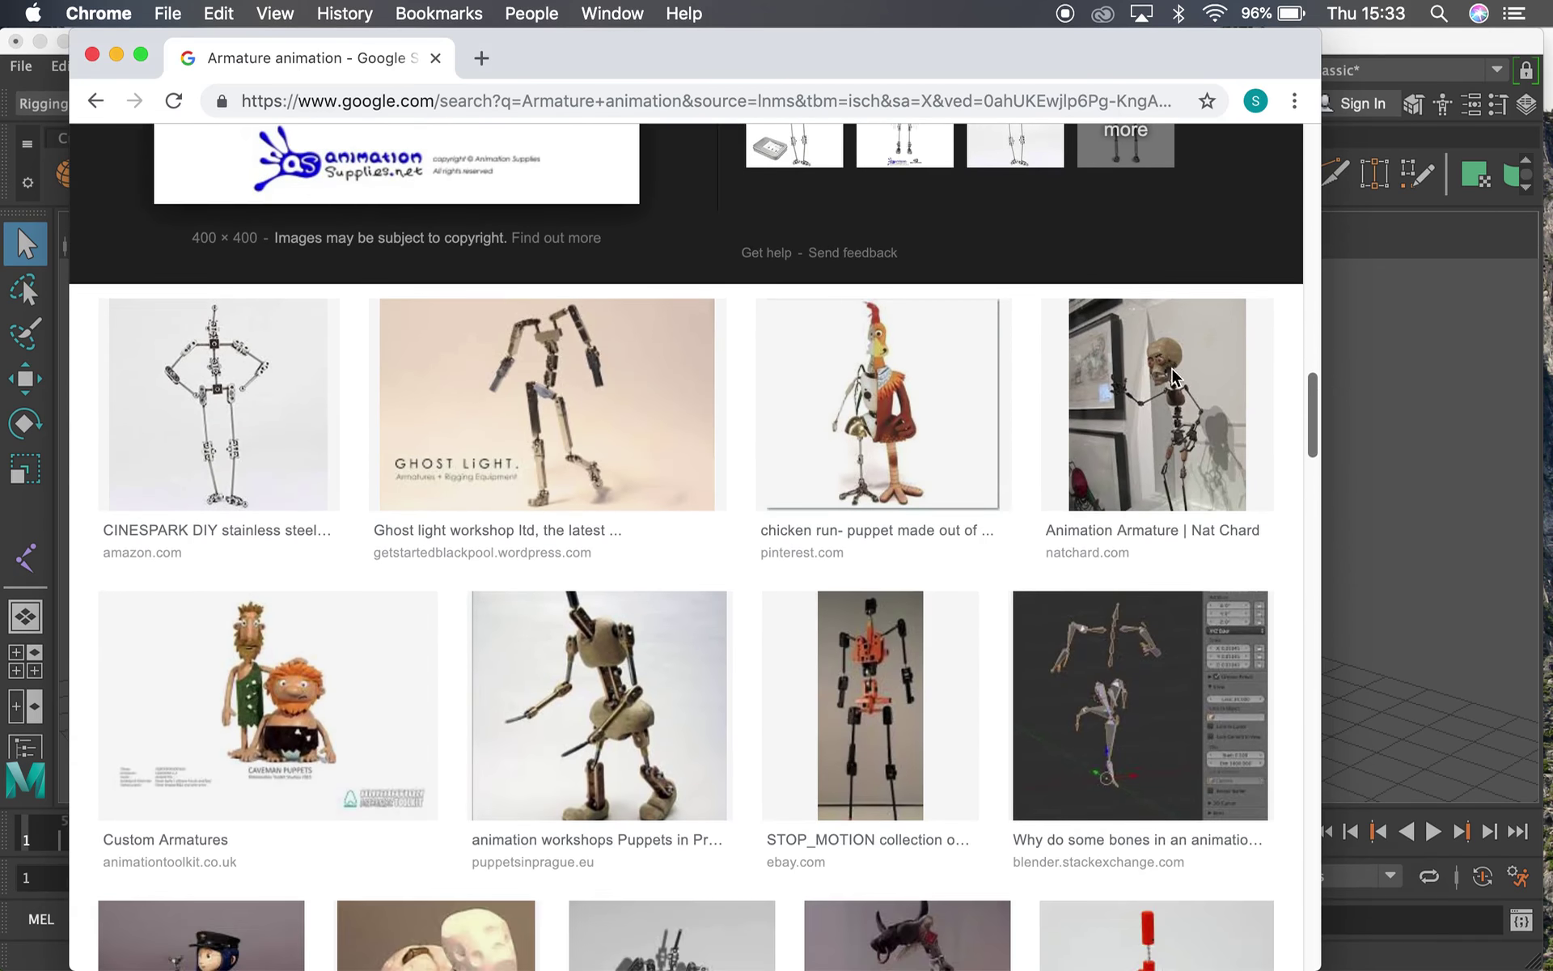
pyautogui.click(883, 366)
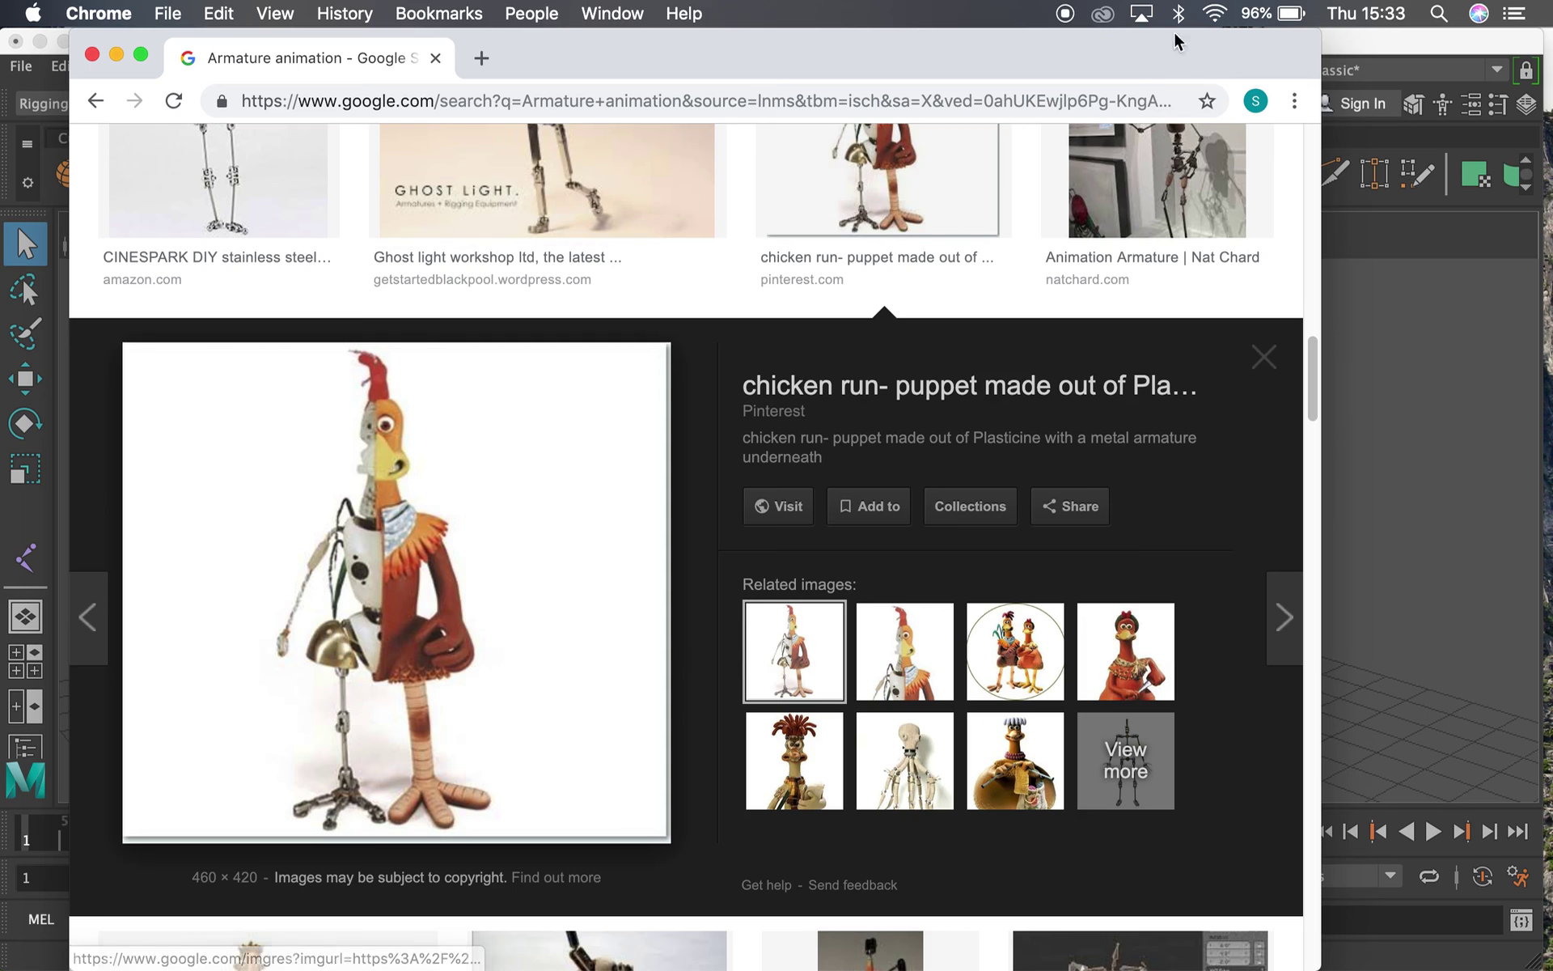
pyautogui.click(116, 54)
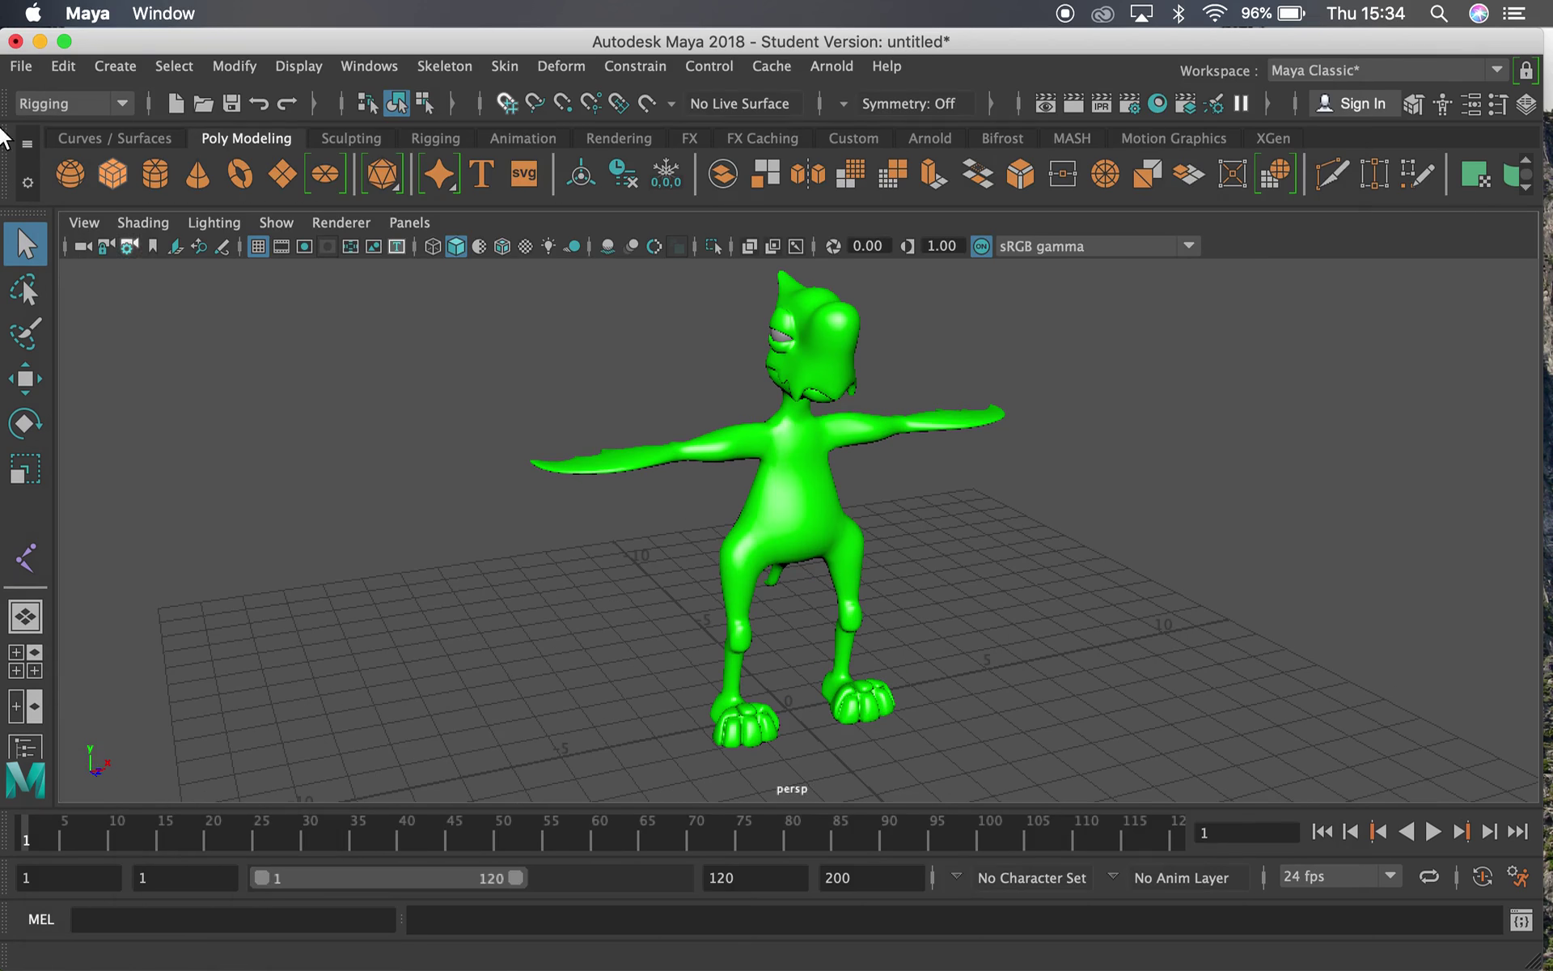
# Switch the menu set to Modeling and back to Rigging
pyautogui.click(90, 104)
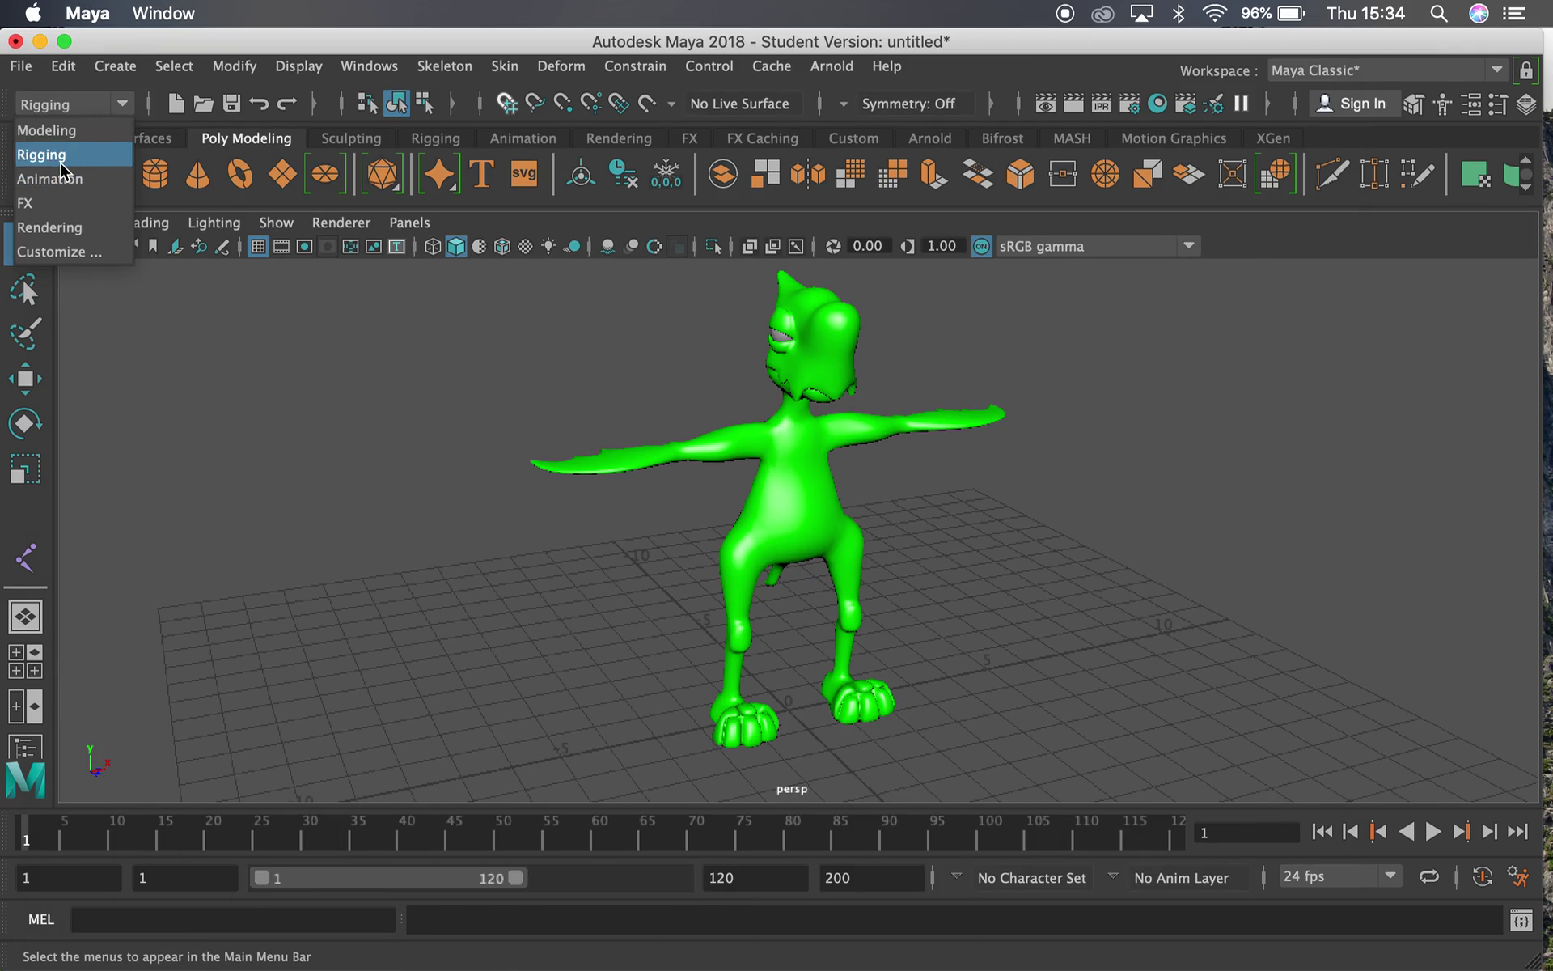
pyautogui.click(76, 131)
pyautogui.click(83, 105)
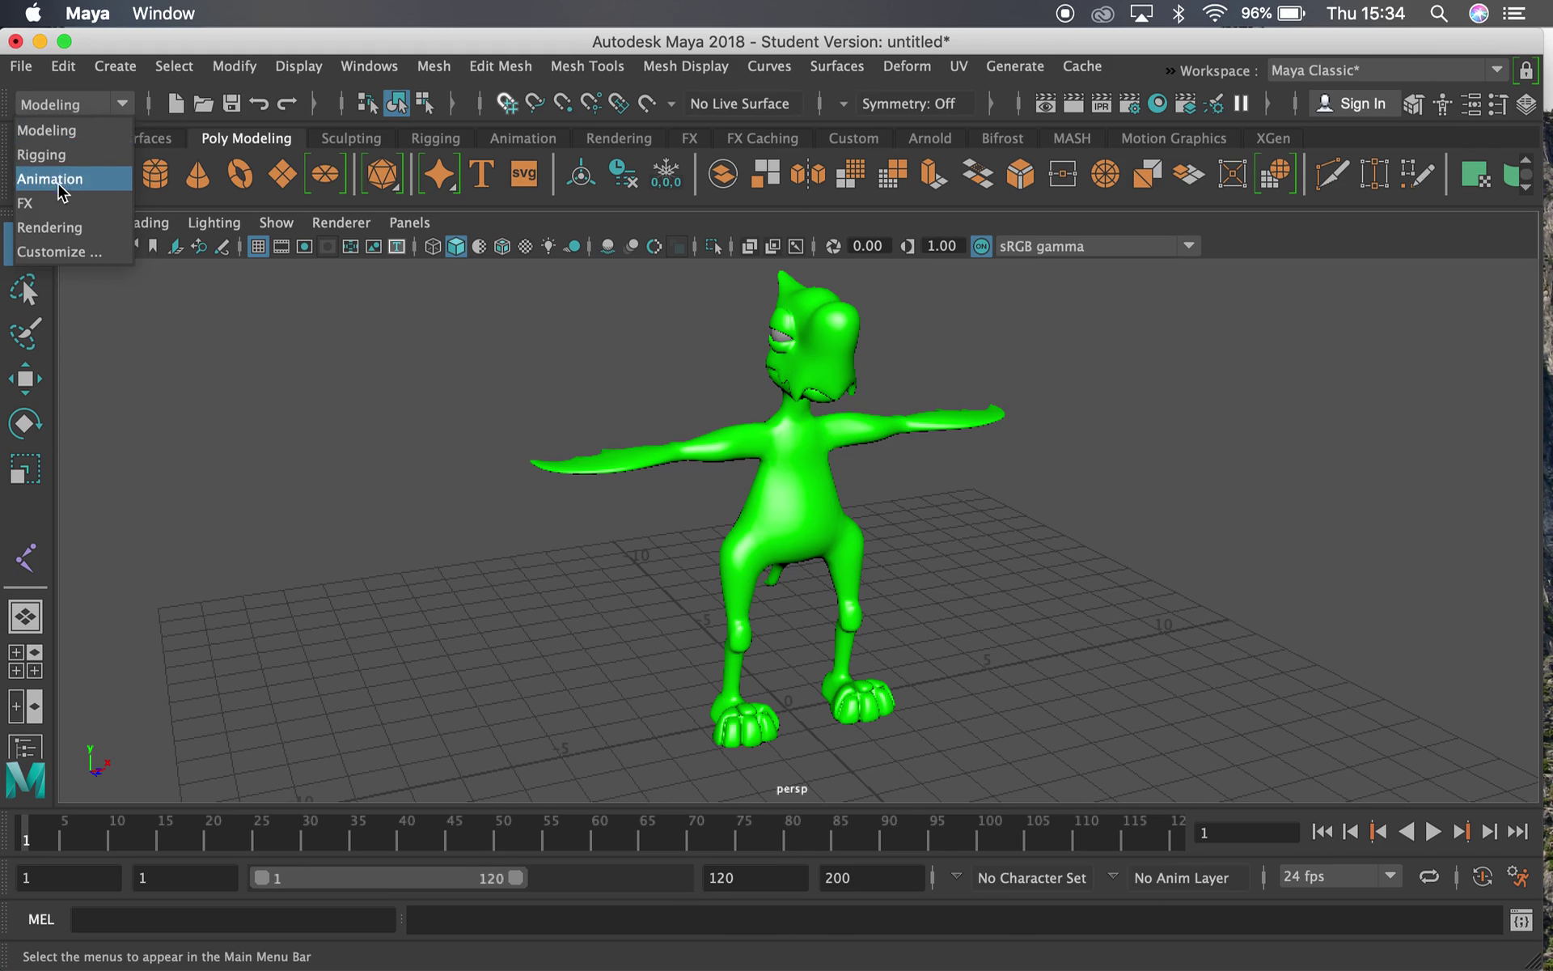
pyautogui.click(781, 65)
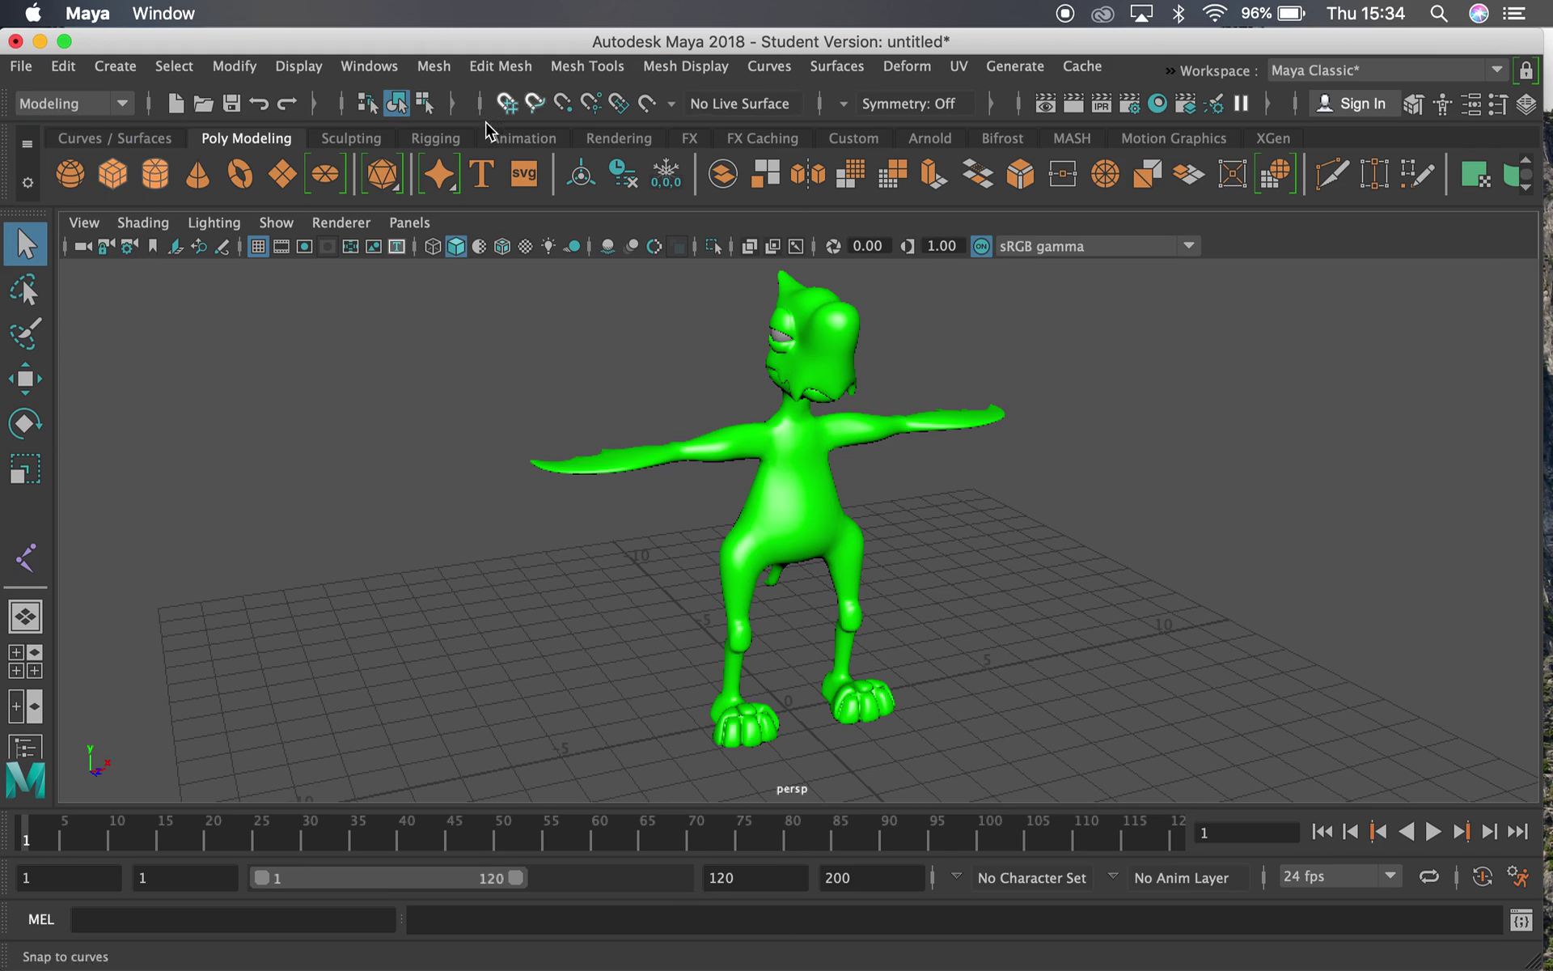
pyautogui.click(117, 110)
pyautogui.click(48, 155)
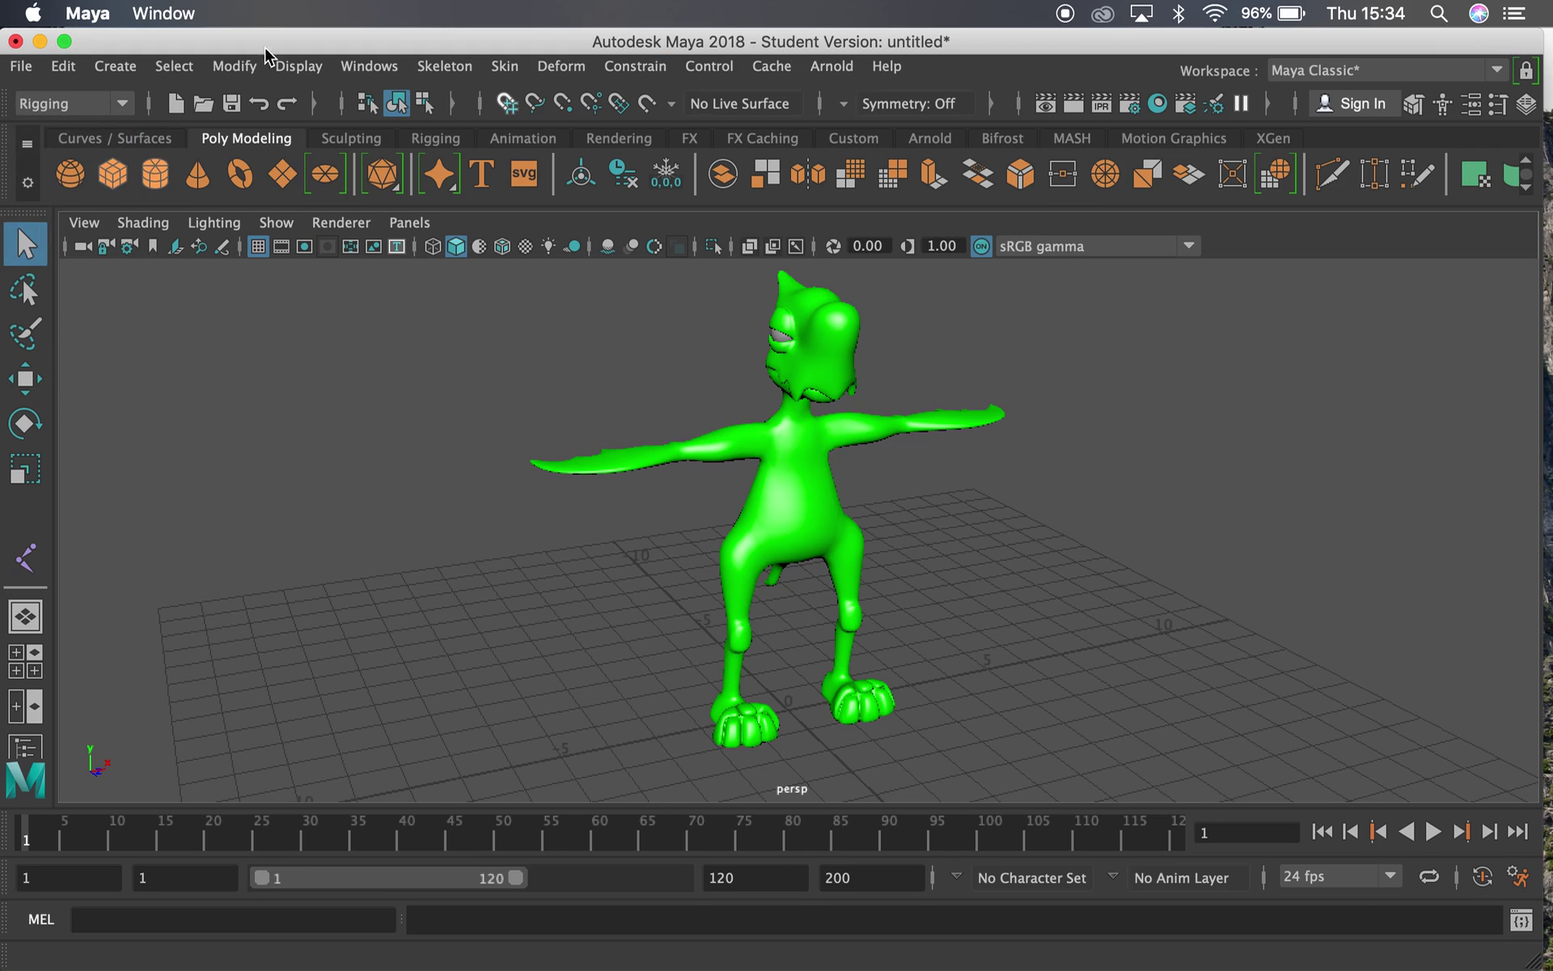
# Start the Create Joints tool and switch the viewport from perspective to the front view of the character
pyautogui.click(445, 66)
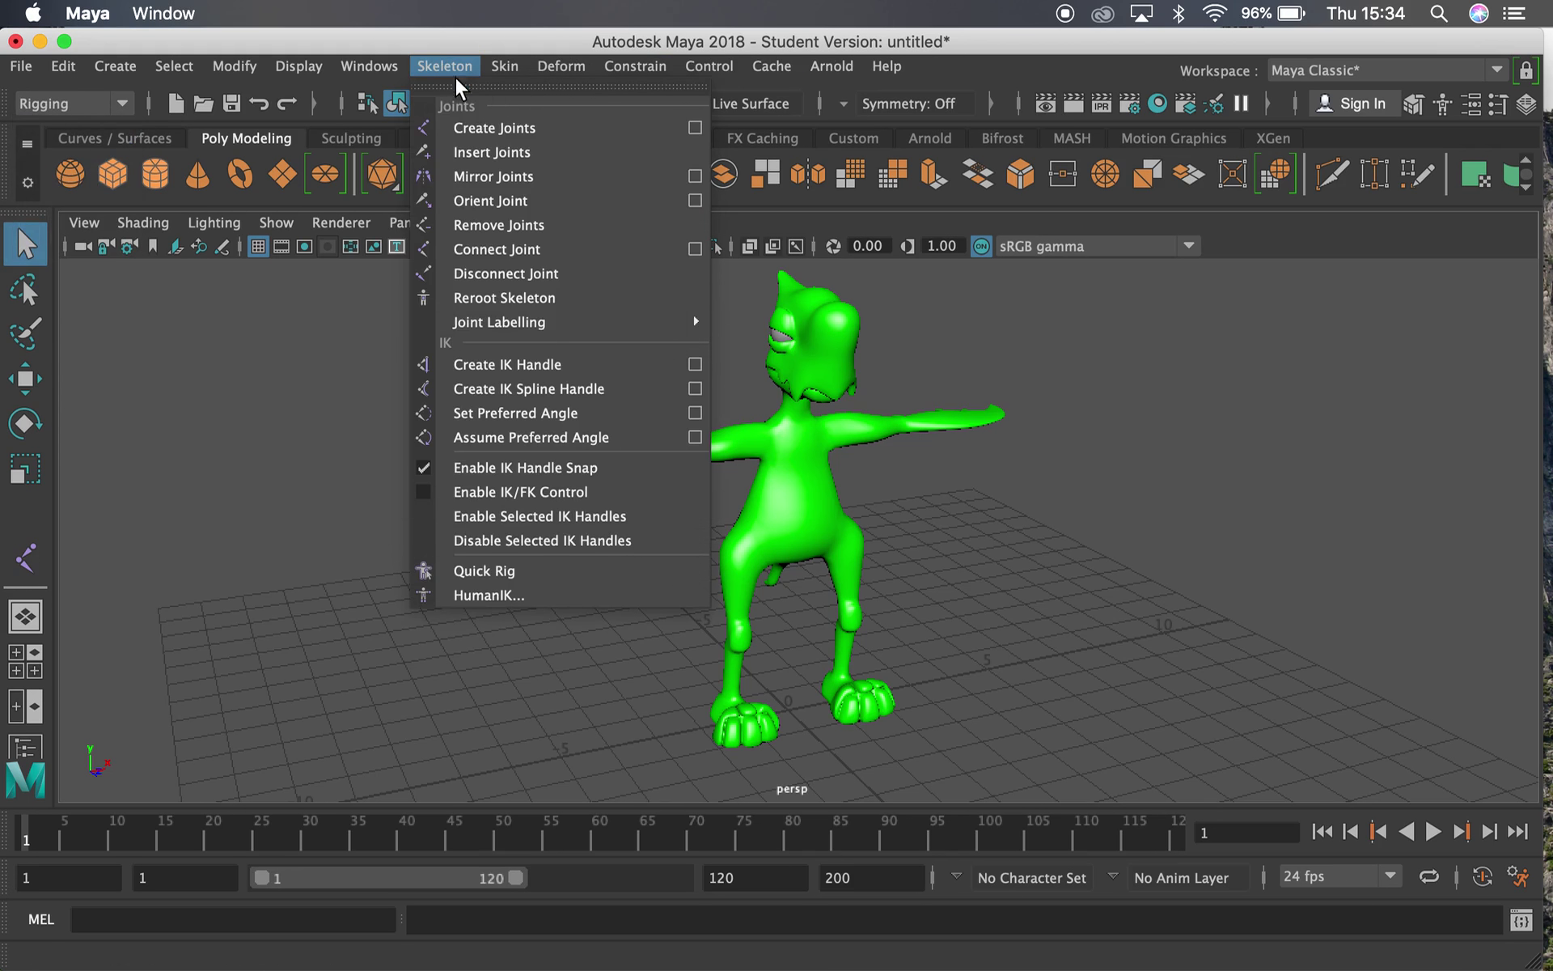
pyautogui.click(478, 130)
pyautogui.keyDown('alt'); pyautogui.moveTo(919, 545); pyautogui.dragTo(746, 524); pyautogui.keyUp('alt')
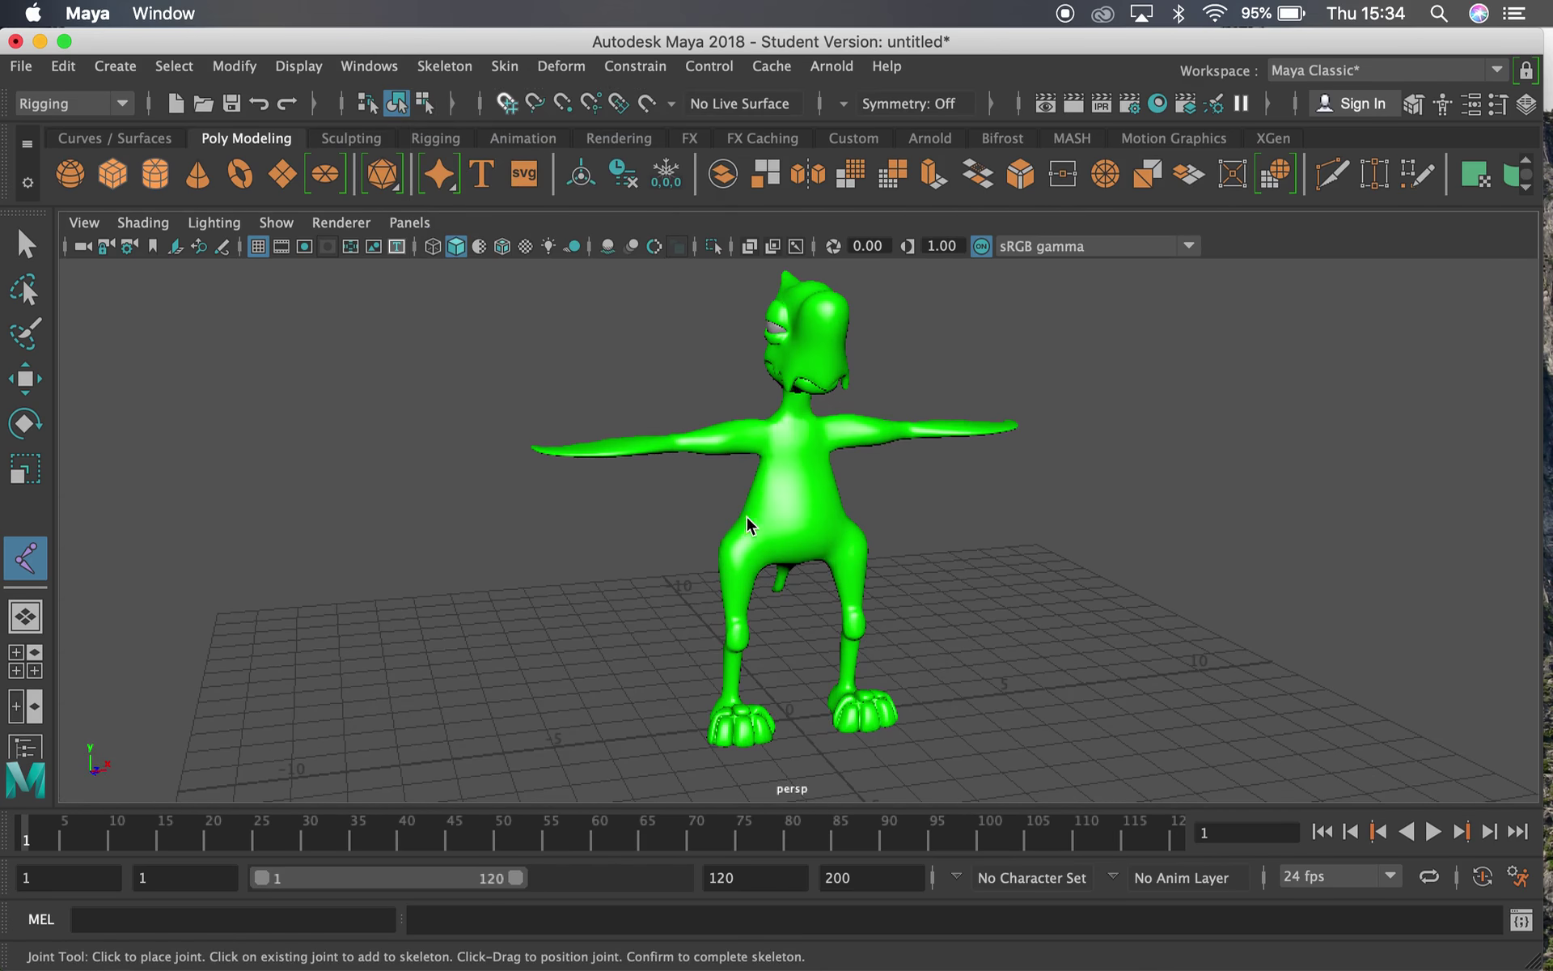
pyautogui.press('space')
pyautogui.click(737, 526)
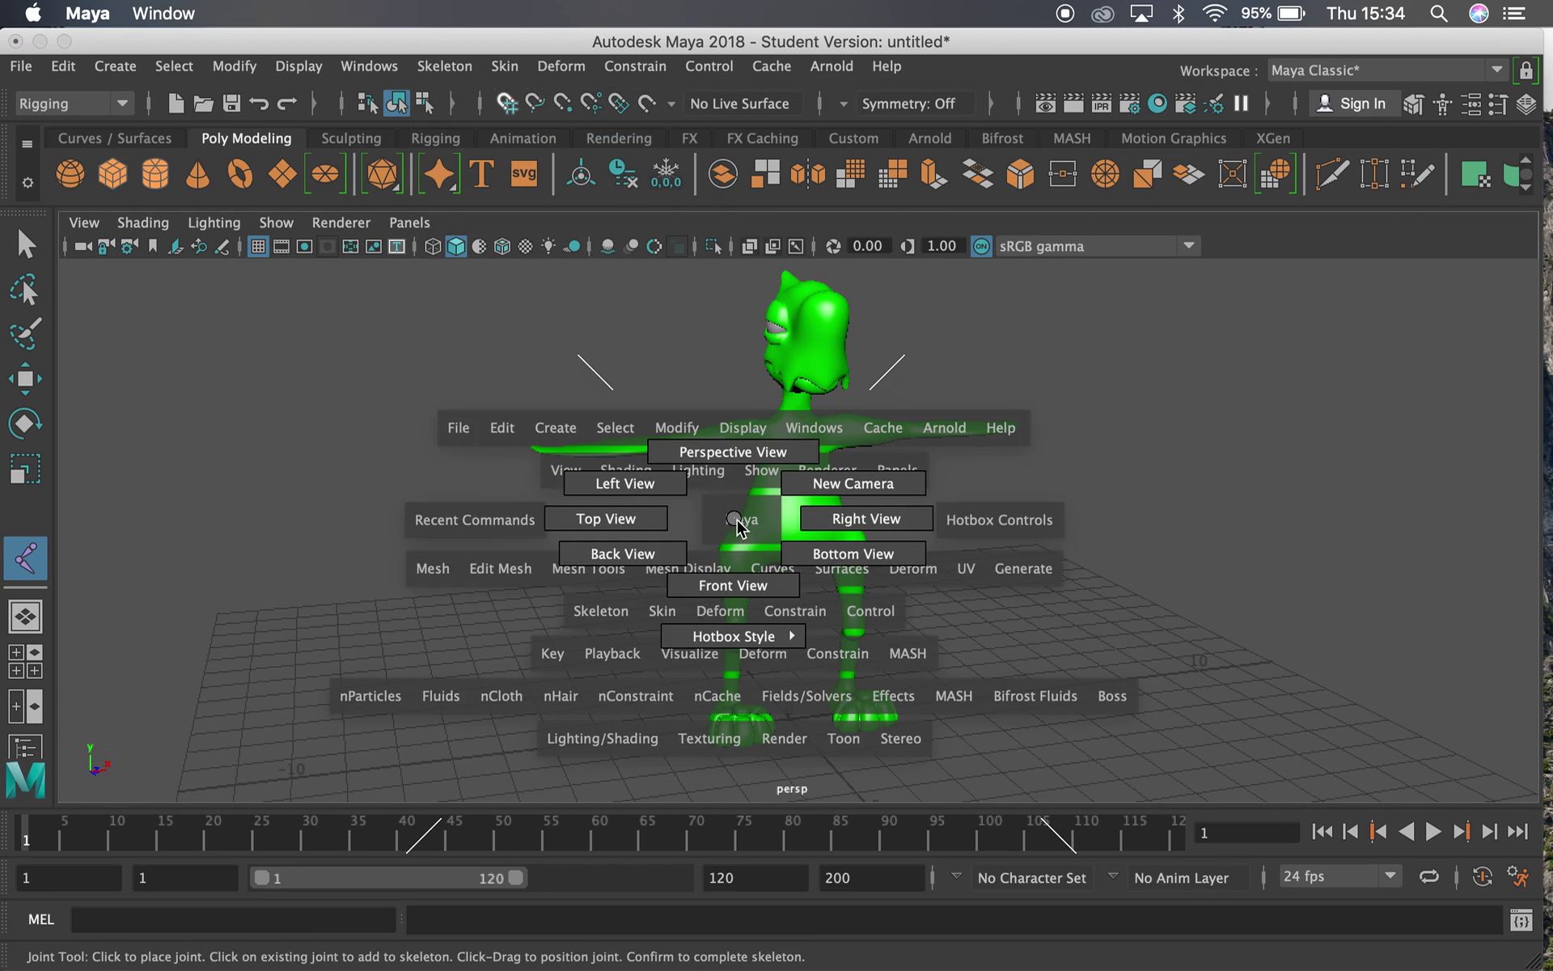
pyautogui.moveTo(738, 526); pyautogui.dragTo(751, 587)
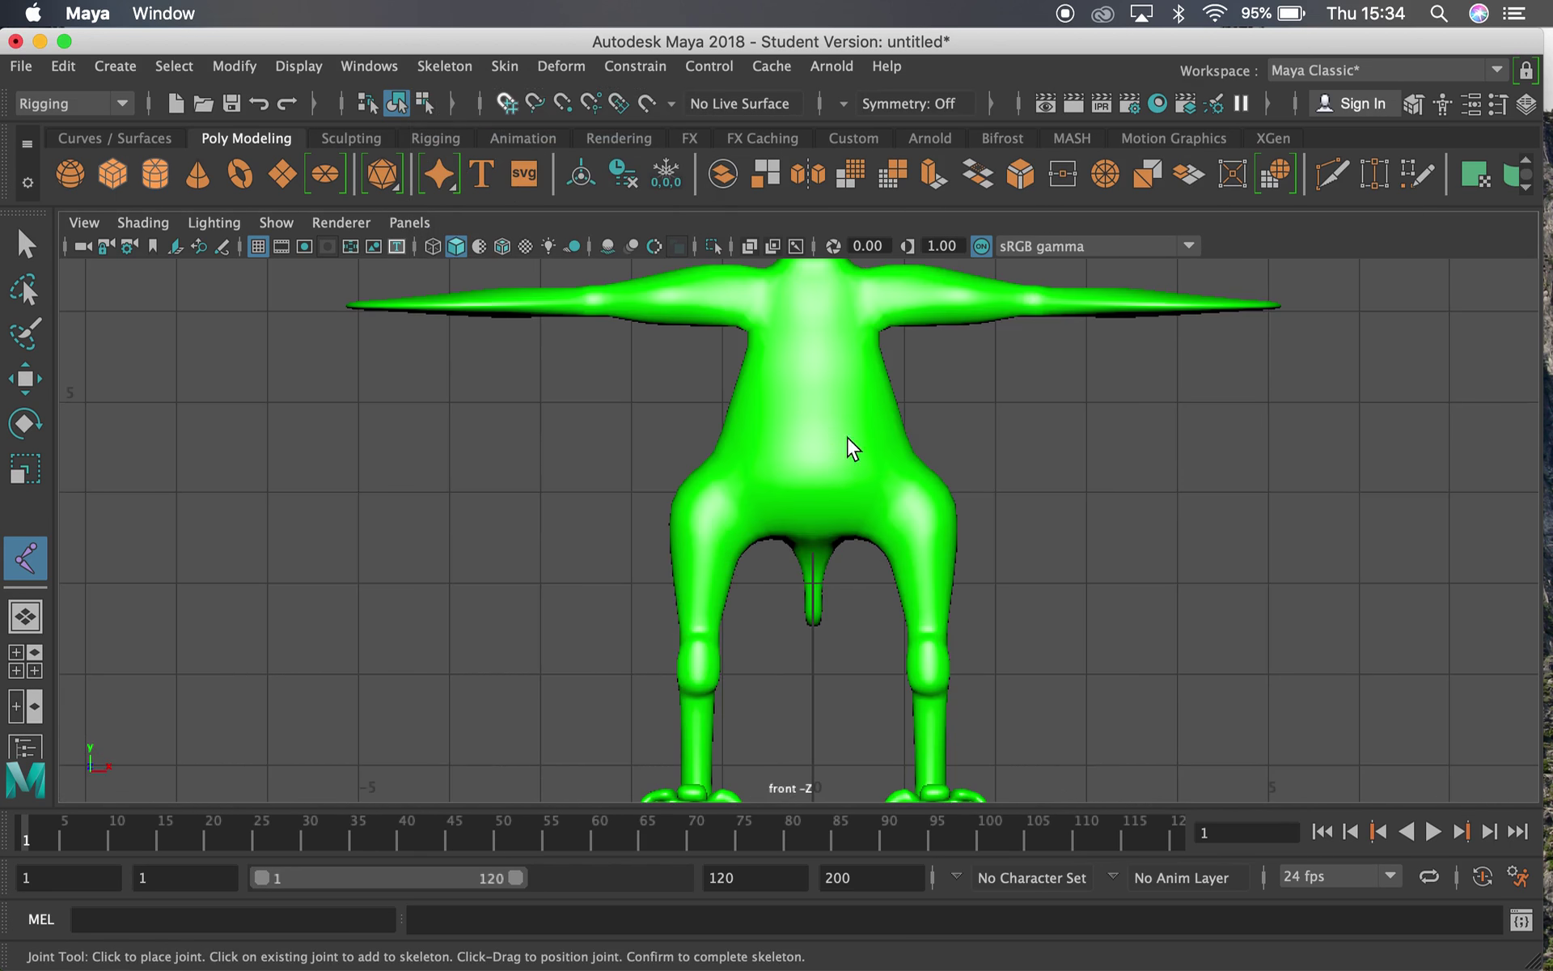
pyautogui.scroll(3, 819, 602)
pyautogui.scroll(-2, 819, 602)
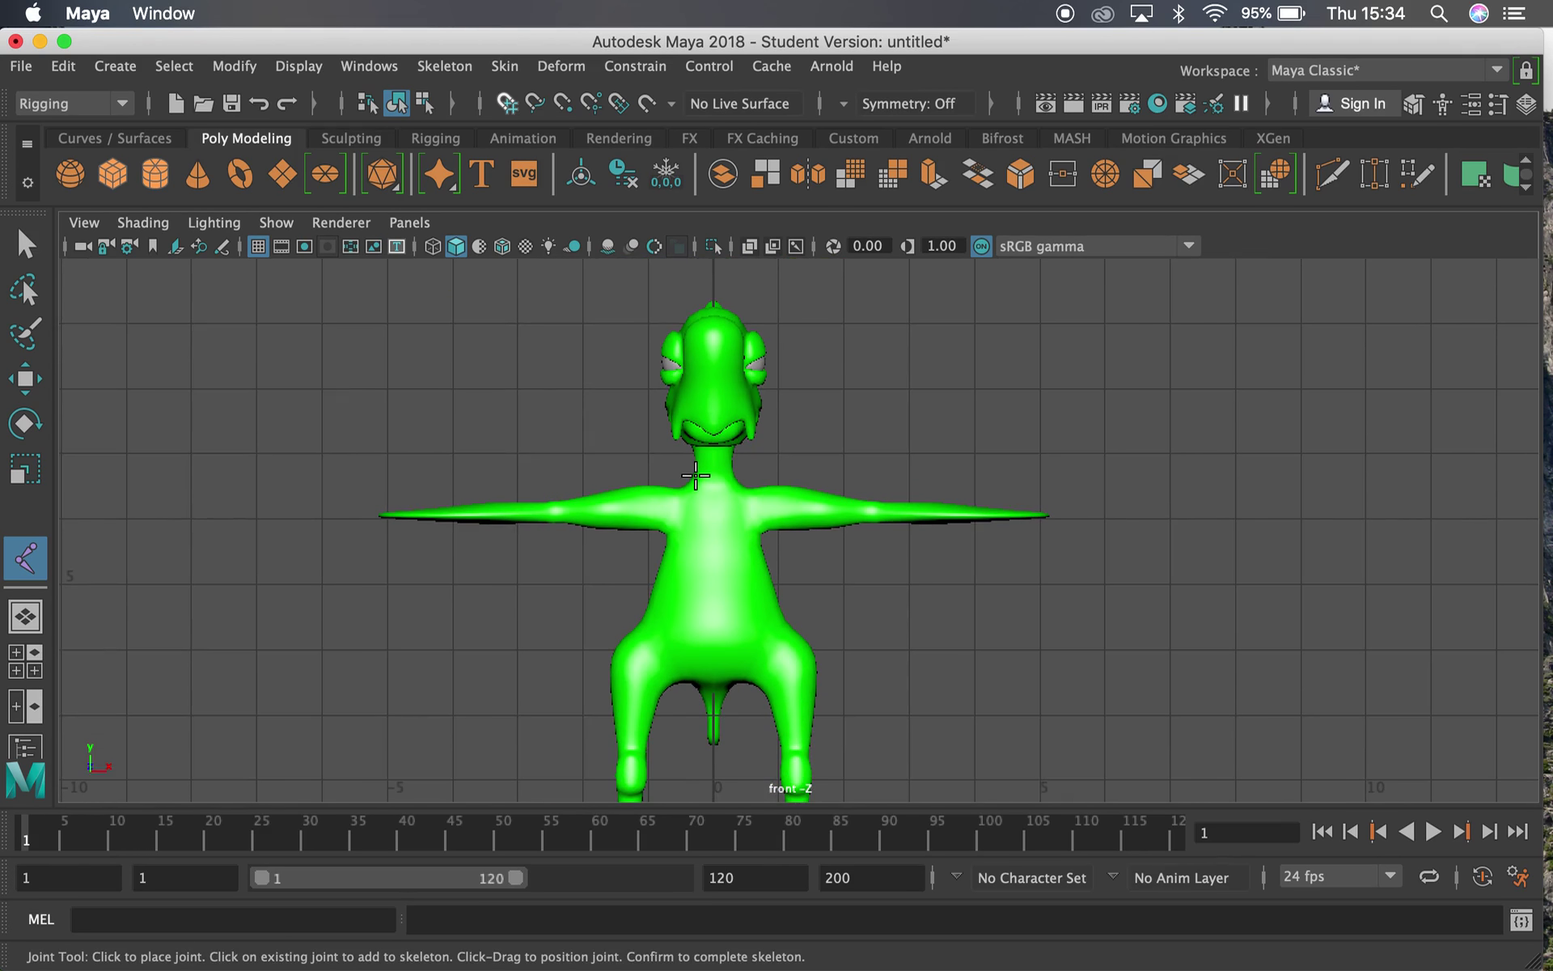
# Show the Outliner and place the root joint at the centre of the turtle character's pelvis with Create Joints
pyautogui.click(26, 748)
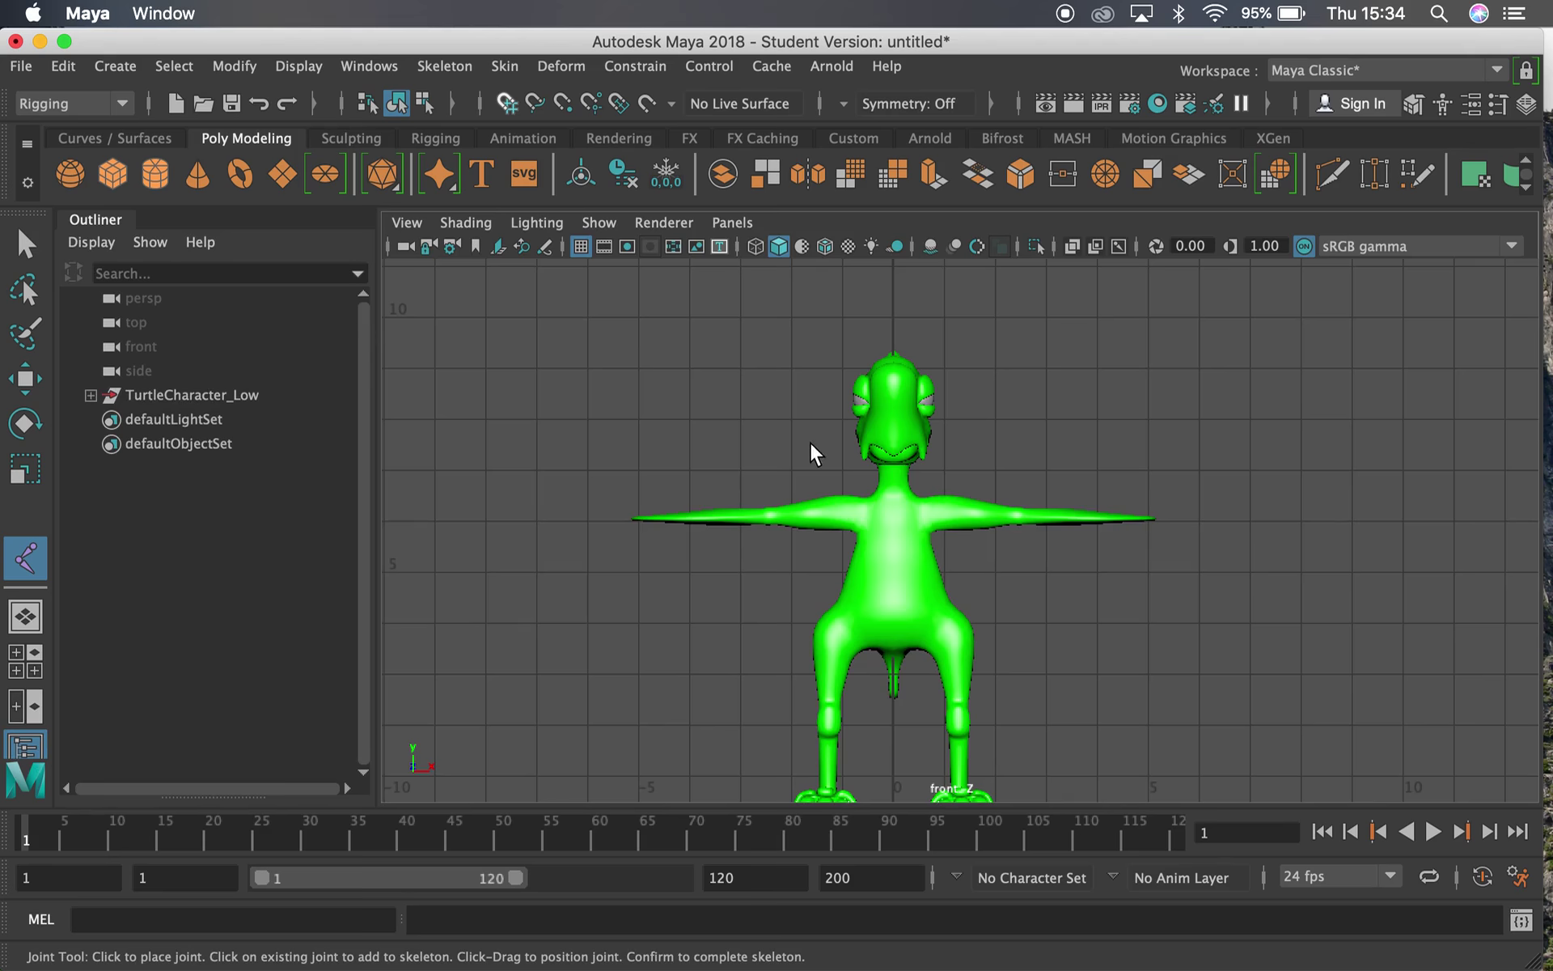
pyautogui.keyDown('alt'); pyautogui.moveTo(810, 443); pyautogui.dragTo(770, 372, button='middle'); pyautogui.keyUp('alt')
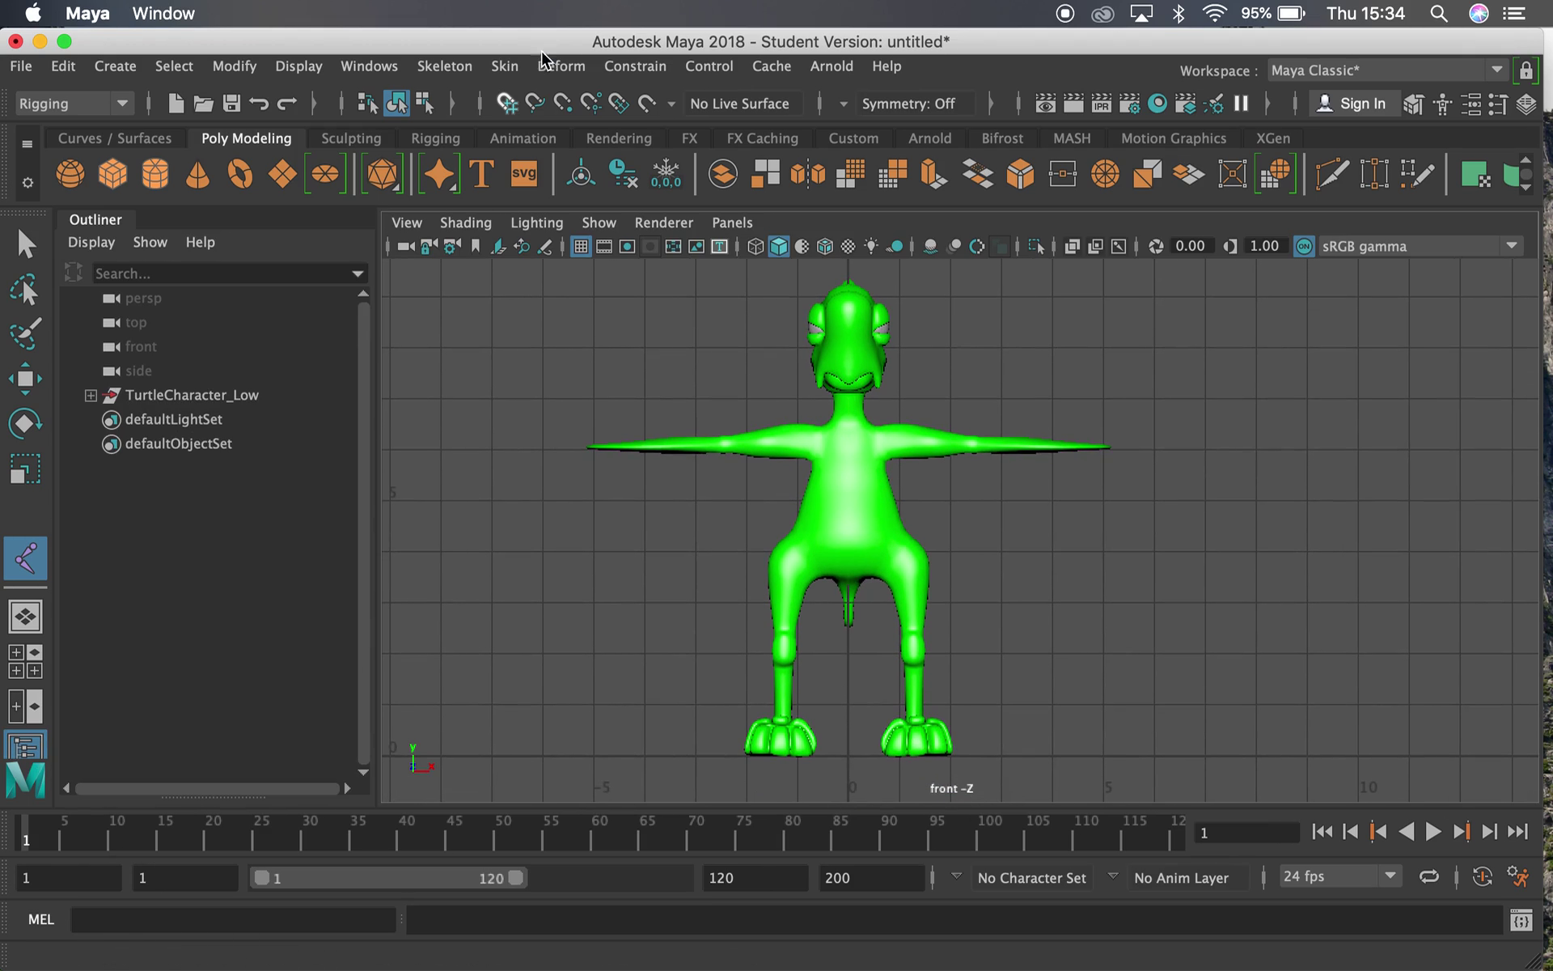
pyautogui.click(453, 65)
pyautogui.click(495, 125)
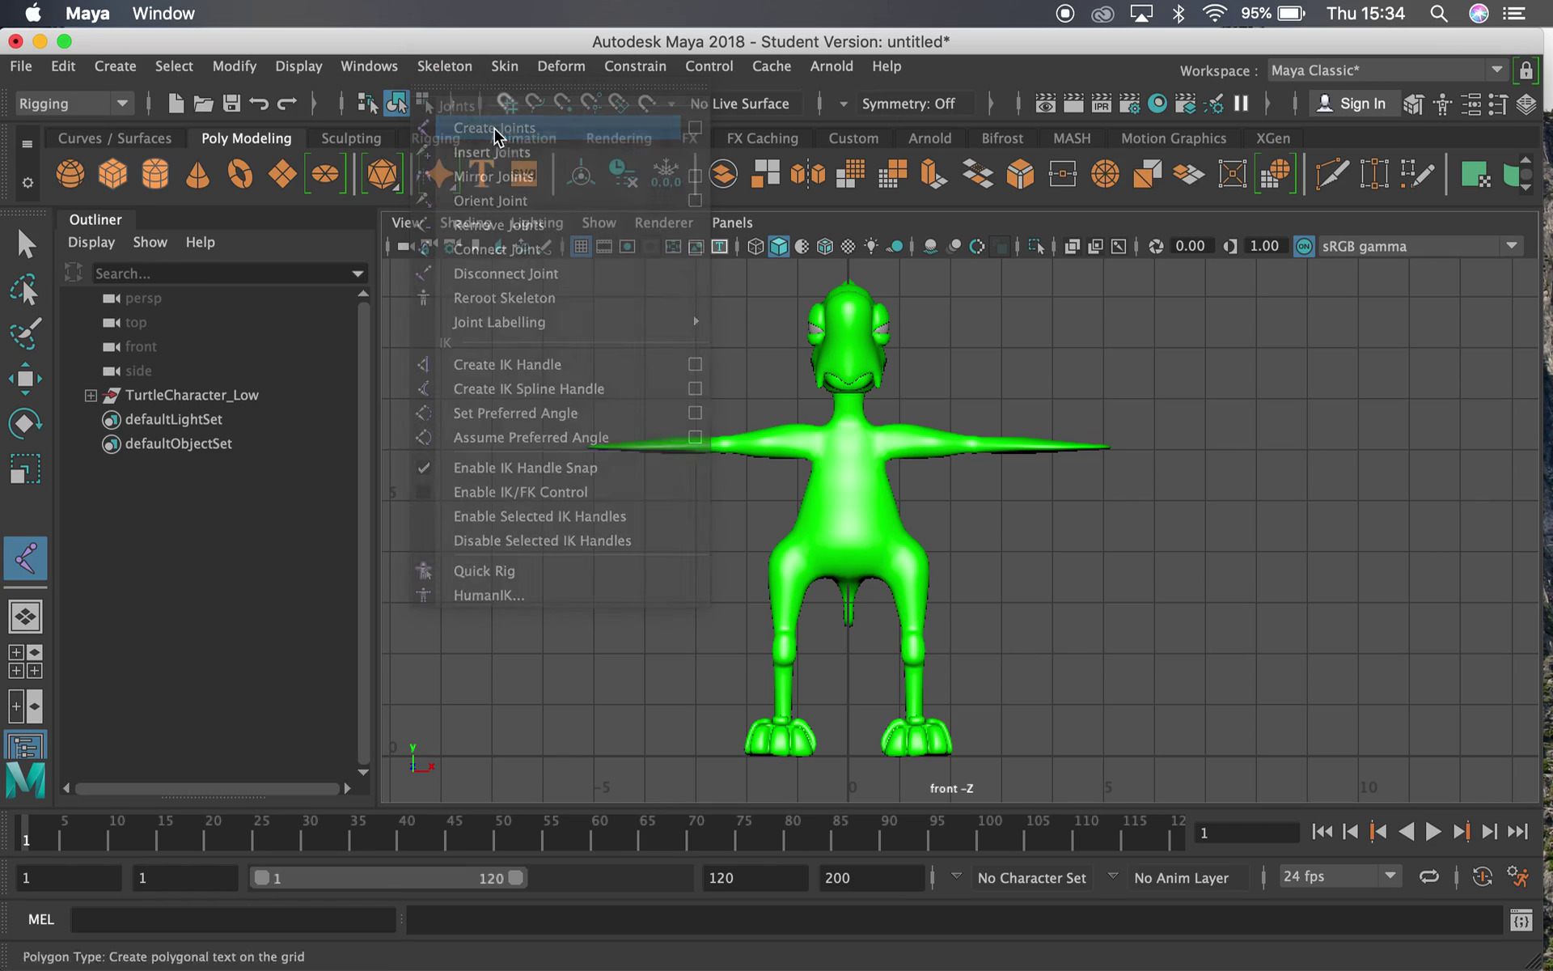
pyautogui.click(851, 547)
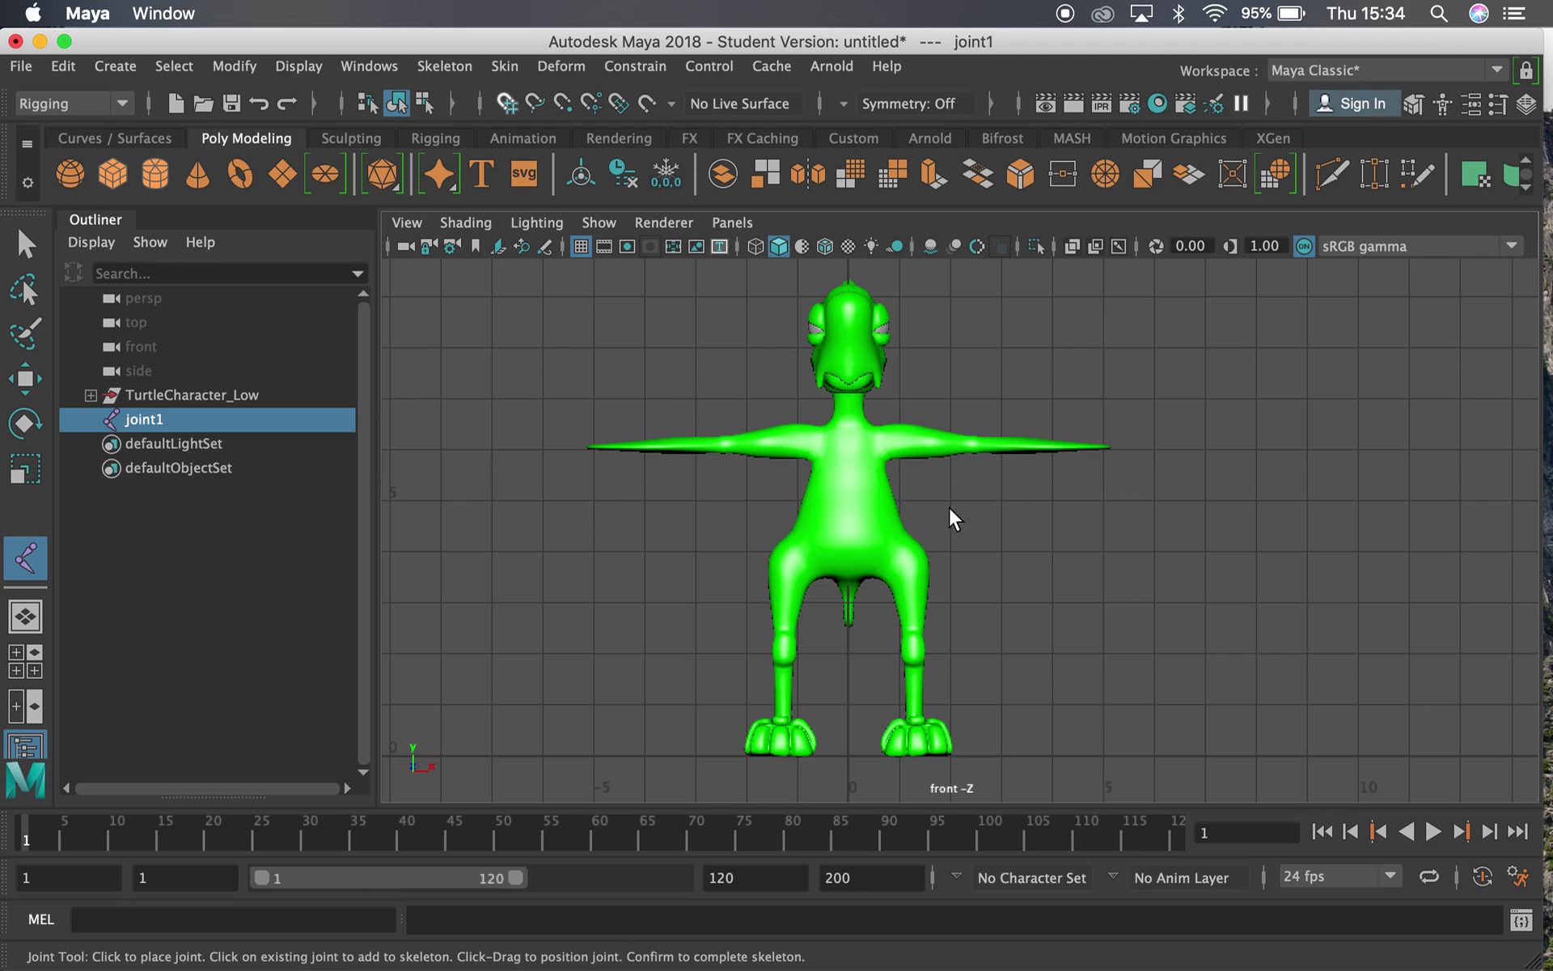
# Turn on X-ray joint display in the front viewport
pyautogui.click(1118, 248)
pyautogui.keyDown('alt'); pyautogui.moveTo(1043, 579); pyautogui.dragTo(1368, 688, button='right'); pyautogui.keyUp('alt')
pyautogui.keyDown('alt'); pyautogui.moveTo(1096, 537); pyautogui.dragTo(1213, 519, button='middle'); pyautogui.keyUp('alt')
pyautogui.keyDown('alt'); pyautogui.moveTo(1021, 550); pyautogui.dragTo(1032, 554, button='right'); pyautogui.keyUp('alt')
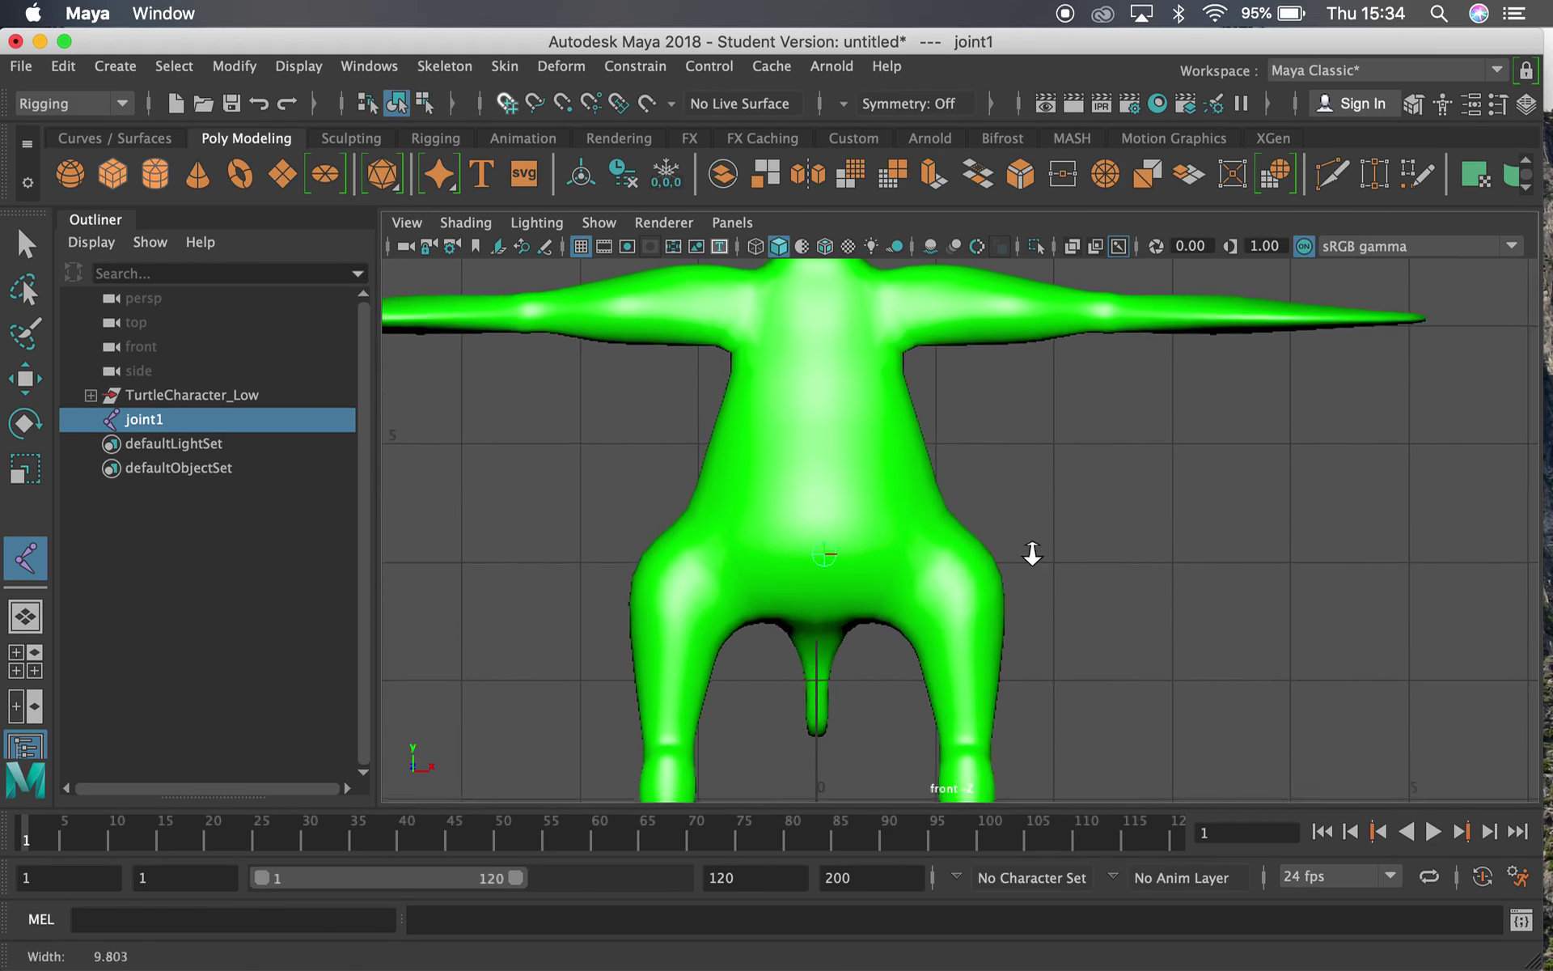
pyautogui.scroll(1, 1033, 553)
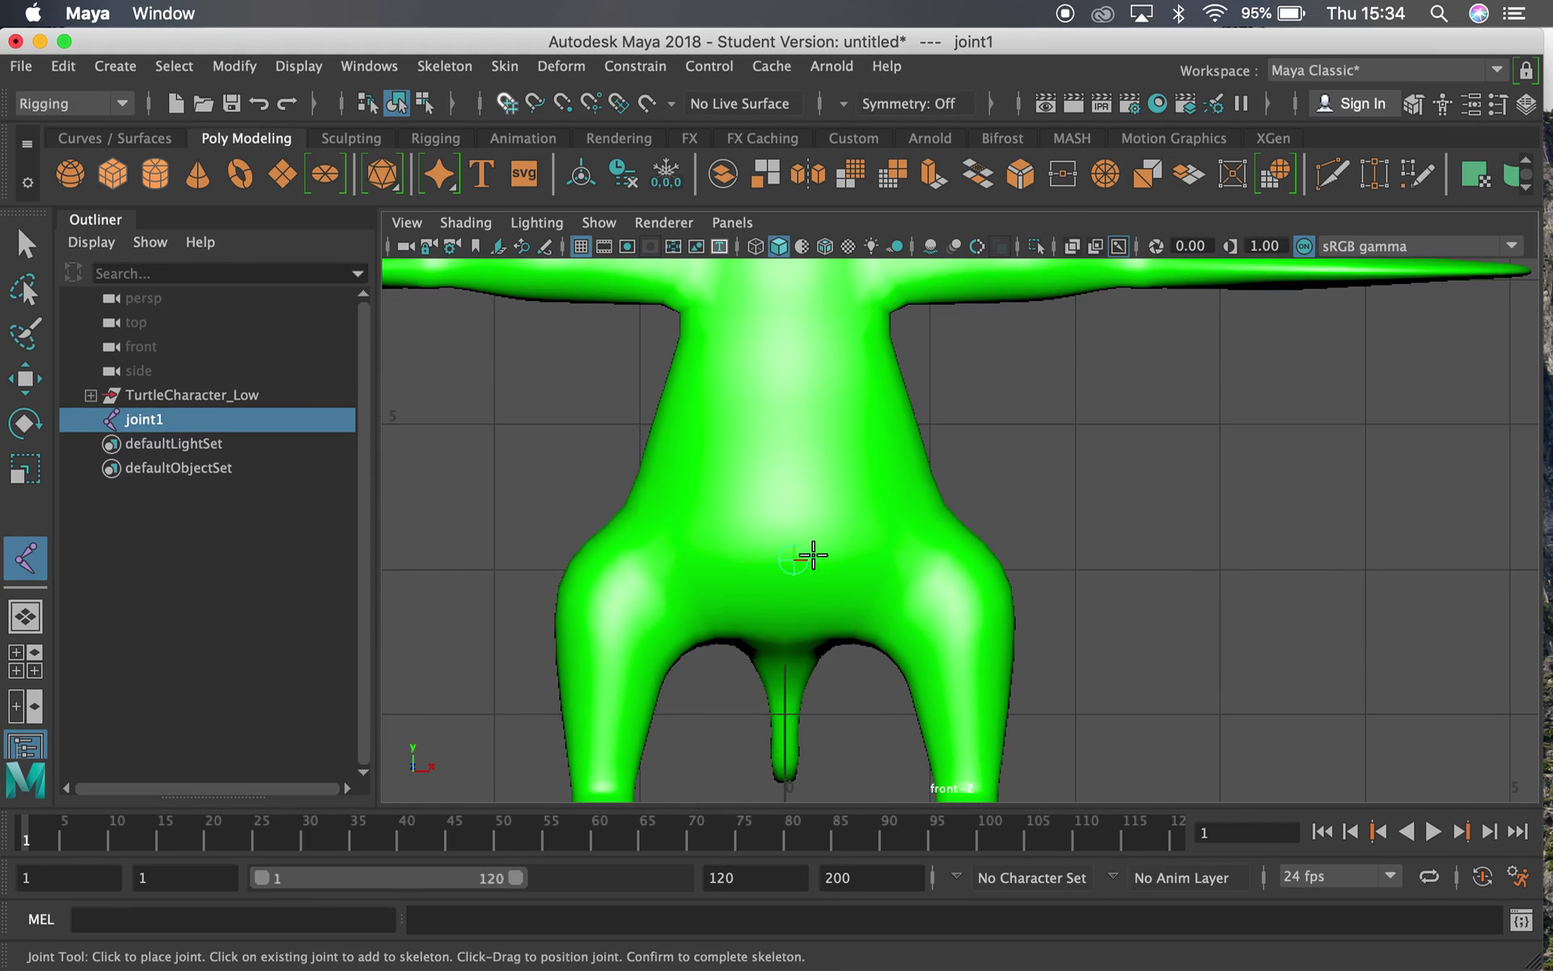
# Add two spine joints up the middle of the torso above the root joint and expand joint1 in the Outliner
pyautogui.keyDown('alt'); pyautogui.moveTo(827, 485); pyautogui.dragTo(881, 569, button='middle'); pyautogui.keyUp('alt')
pyautogui.keyDown('alt'); pyautogui.moveTo(881, 568); pyautogui.dragTo(1042, 631, button='right'); pyautogui.keyUp('alt')
pyautogui.scroll(1, 1042, 631)
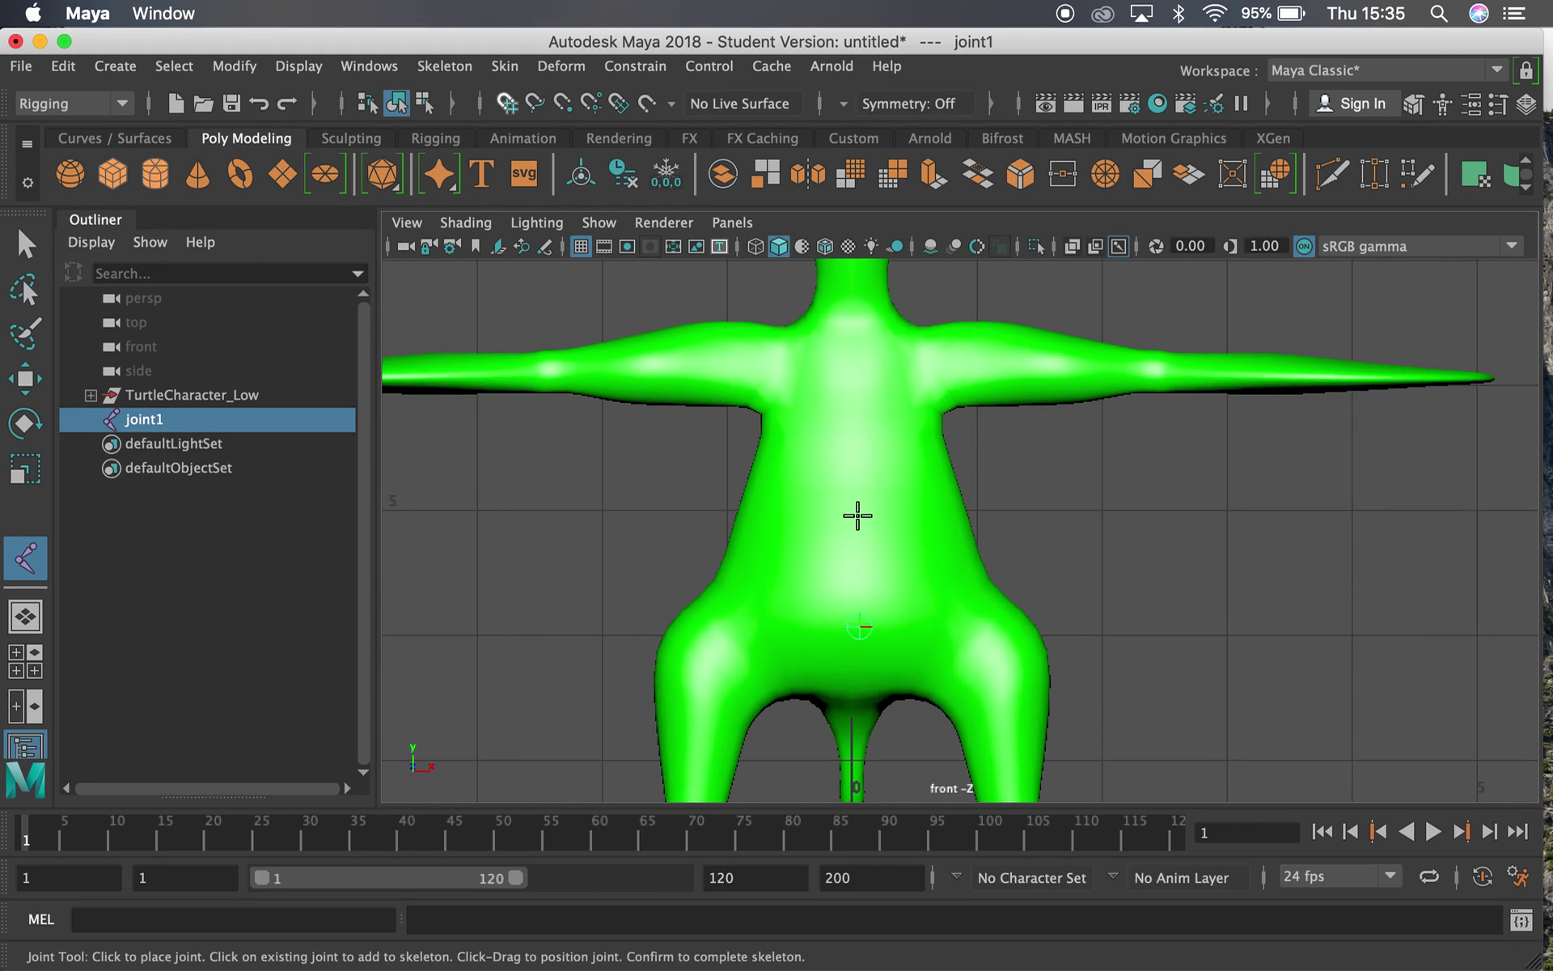
pyautogui.click(857, 507)
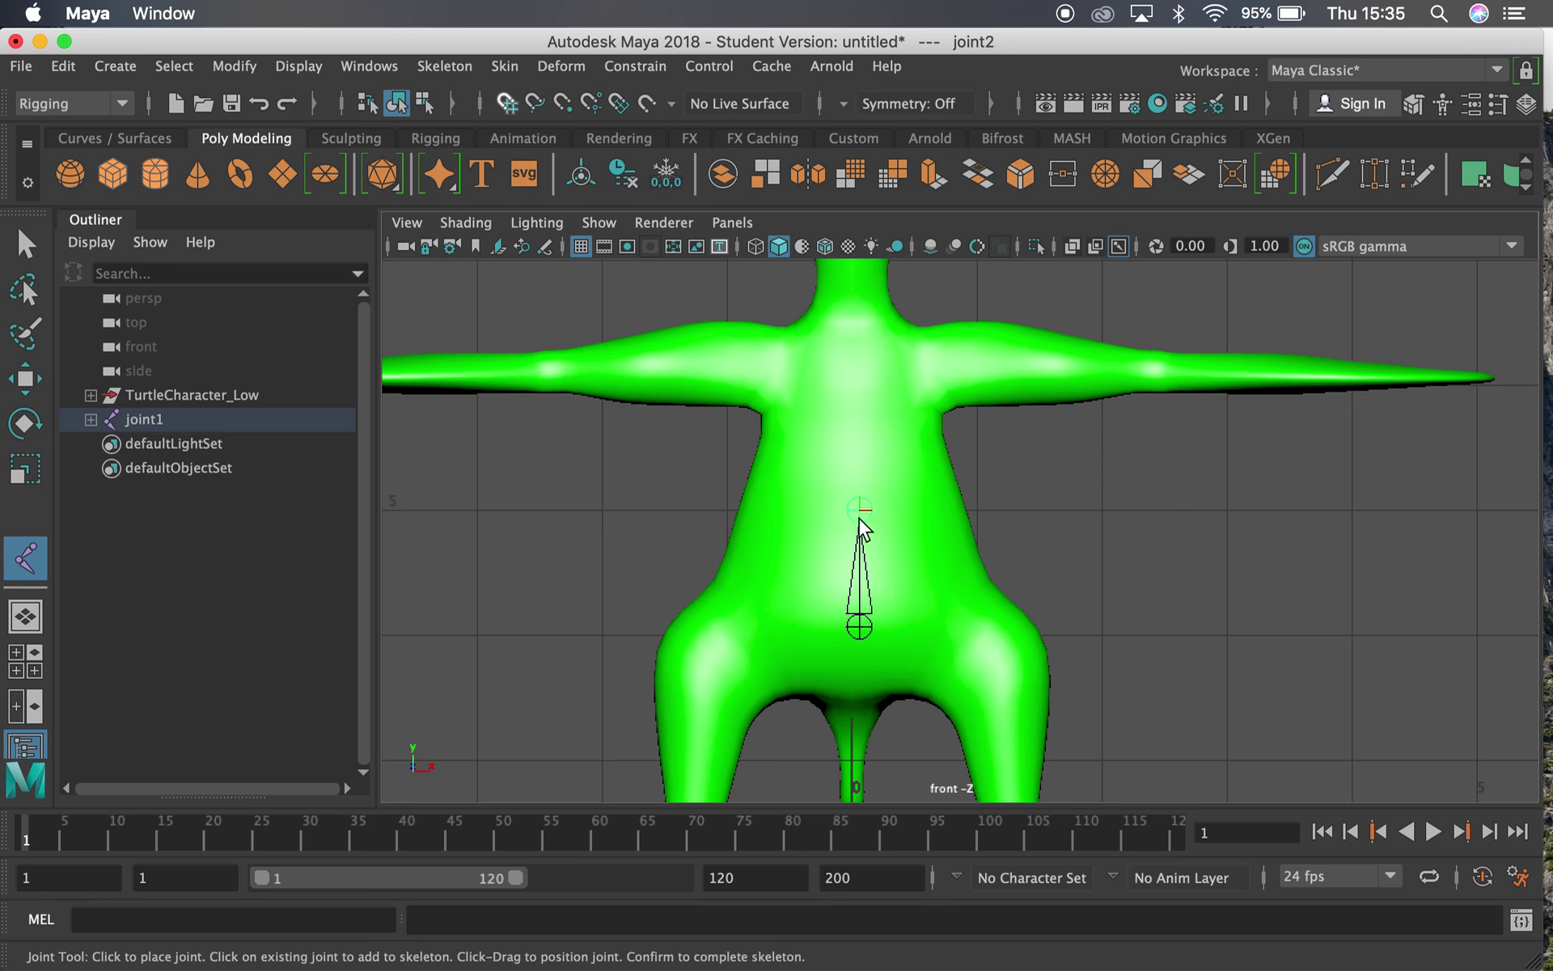
pyautogui.click(91, 420)
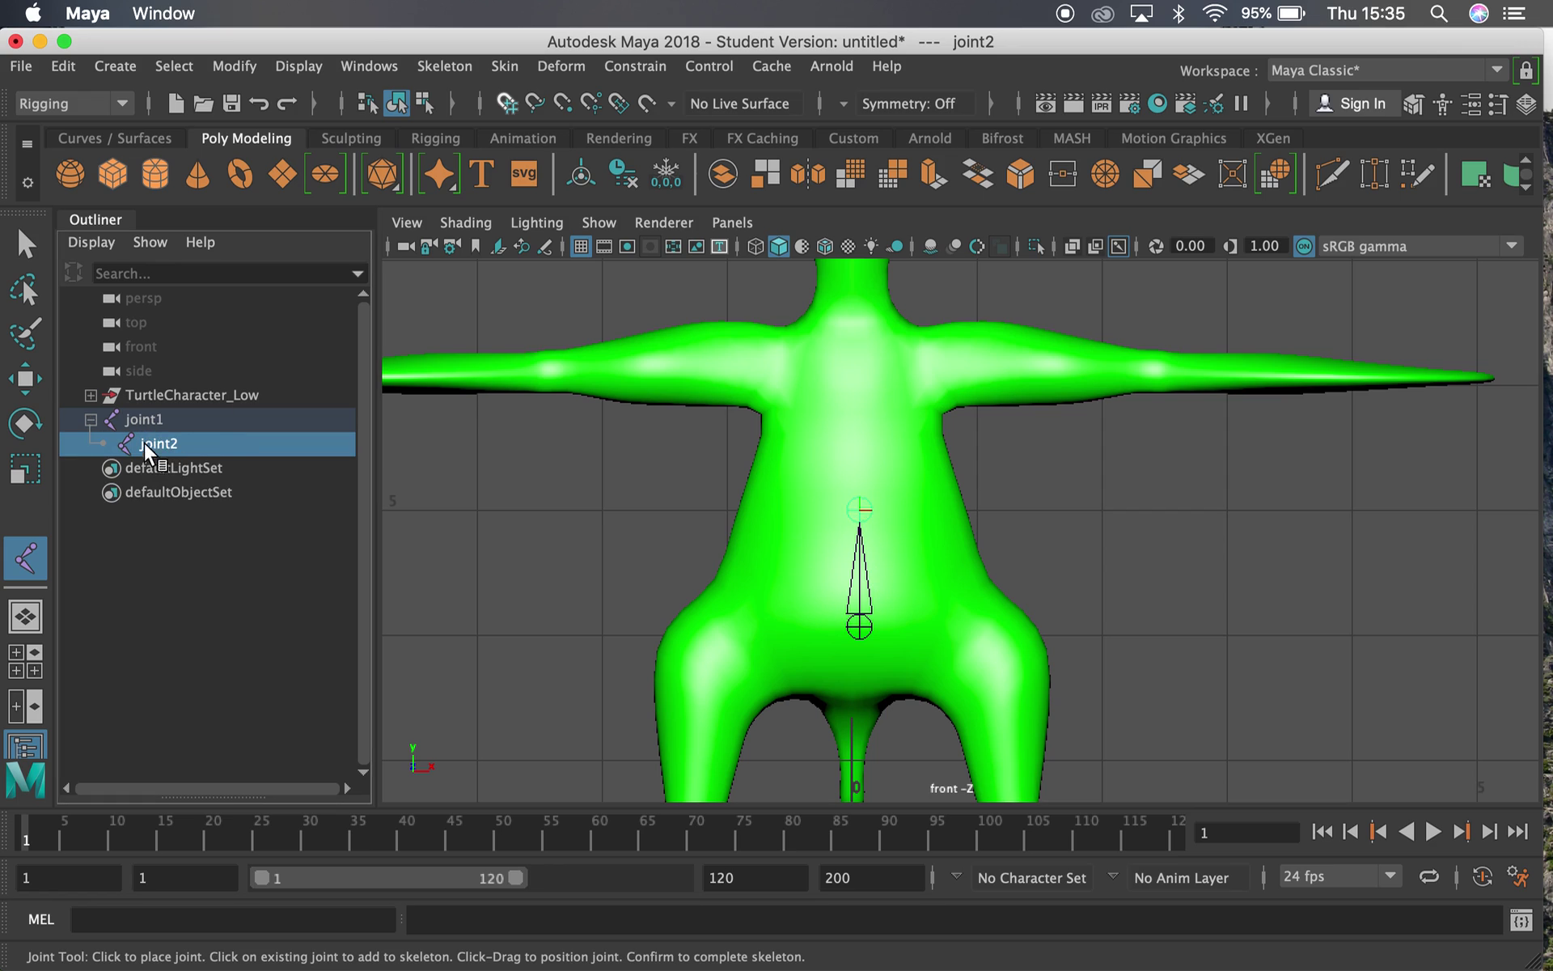
pyautogui.click(859, 419)
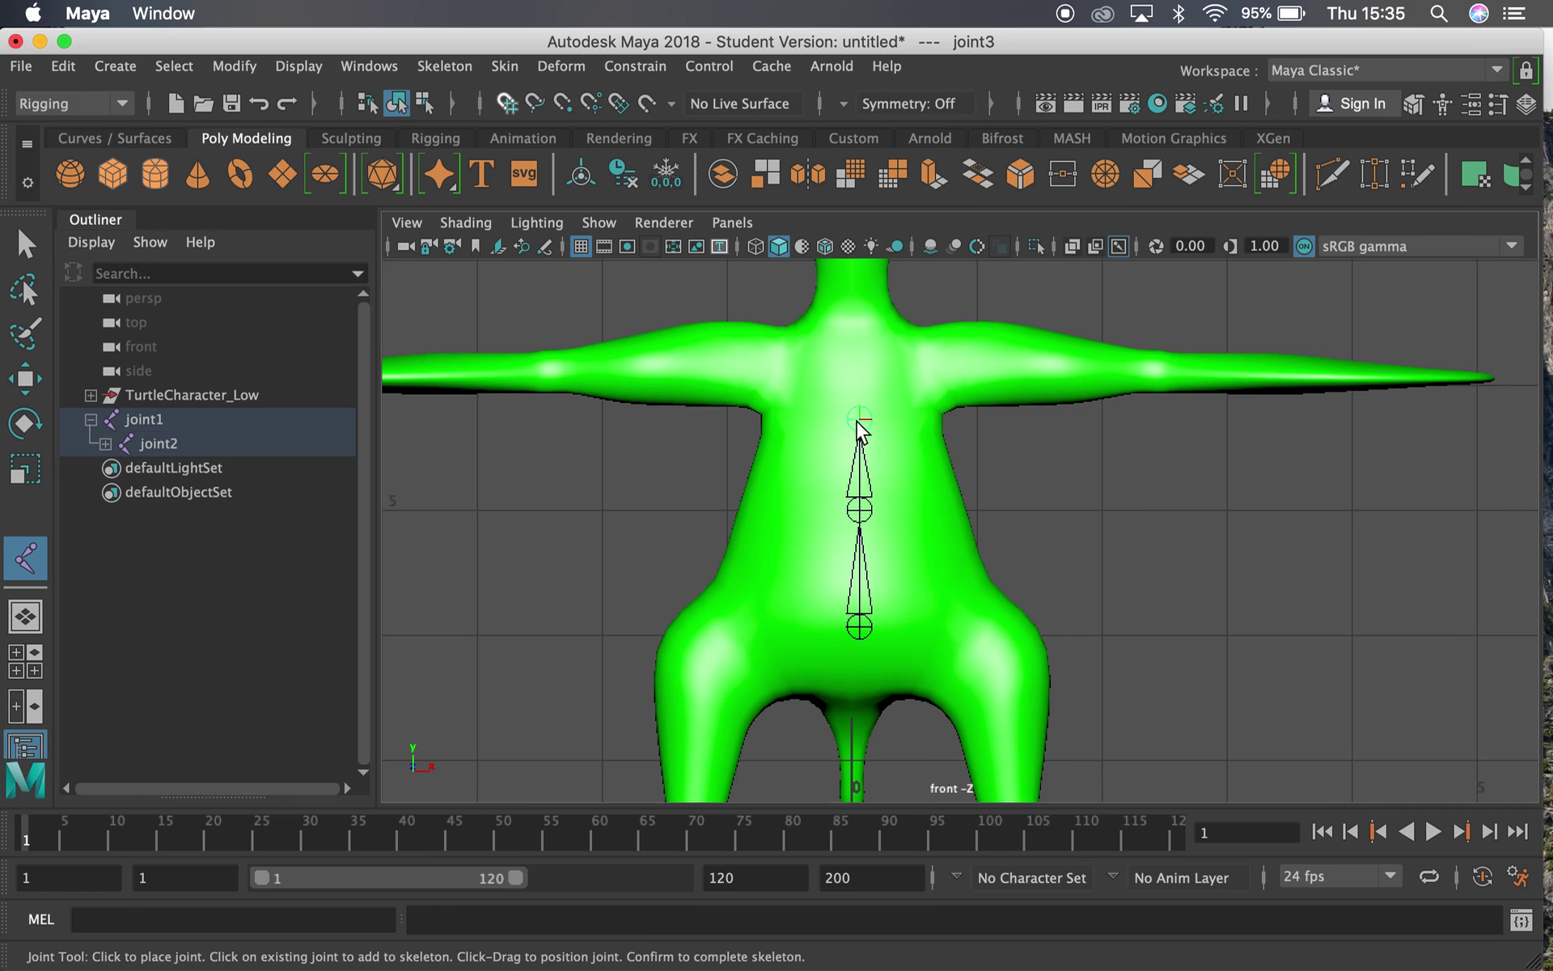
# Extend the joint chain with a joint at the base of the neck and another at the character's mouth
pyautogui.click(859, 320)
pyautogui.keyDown('alt'); pyautogui.moveTo(951, 357); pyautogui.dragTo(997, 629, button='middle'); pyautogui.keyUp('alt')
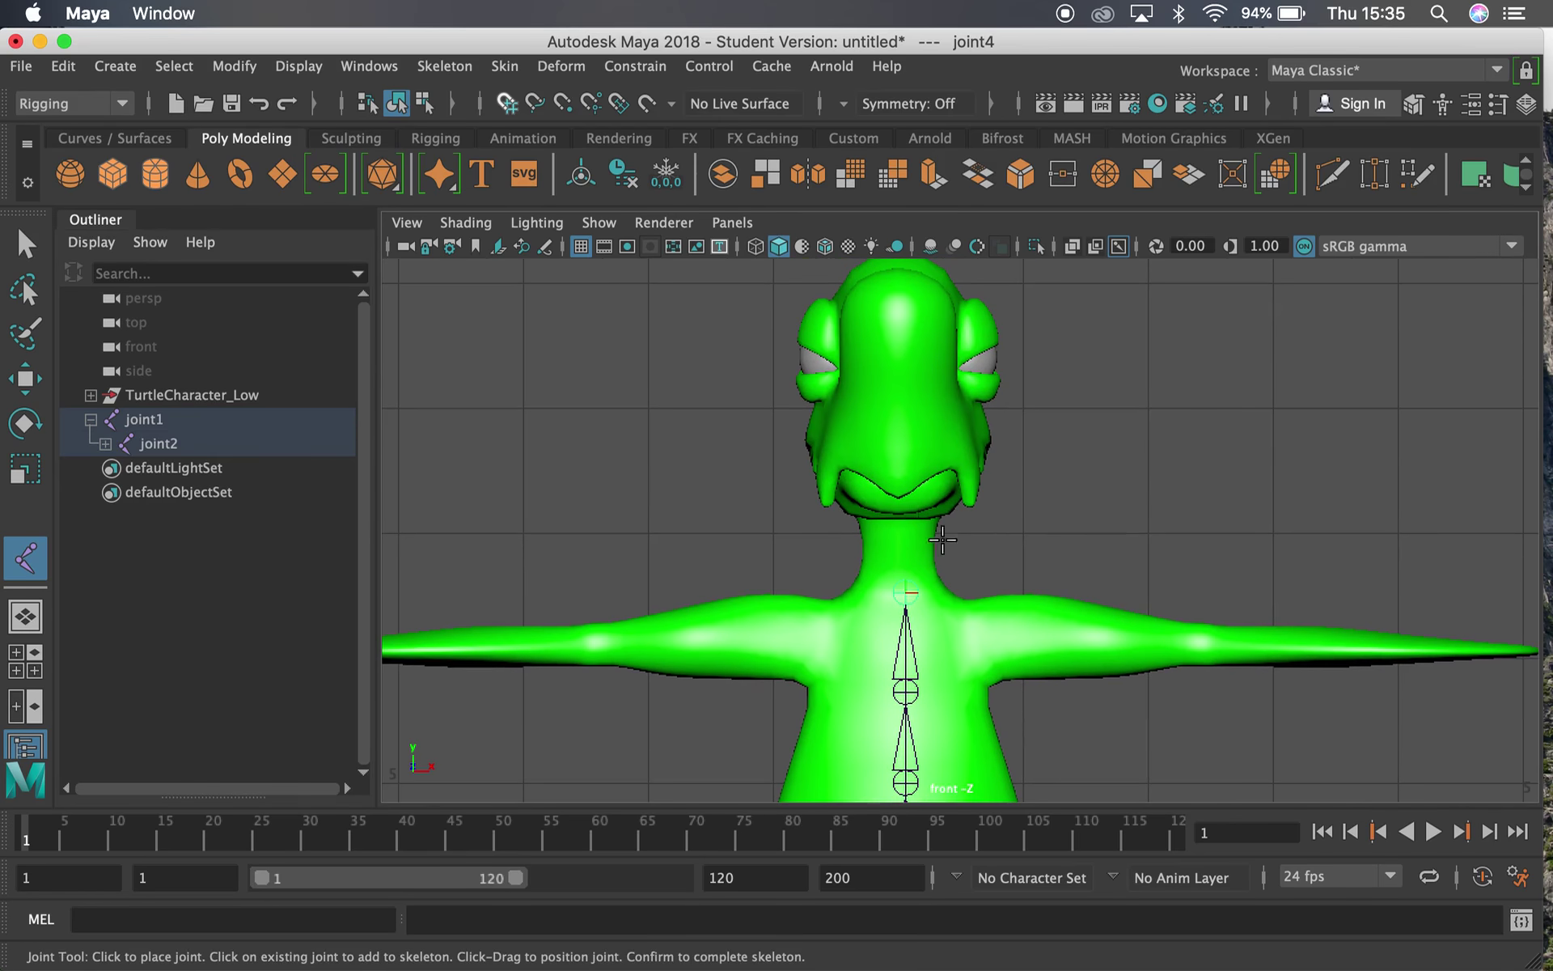
pyautogui.click(898, 490)
# Switch to the side view and complete the spine joint chain
pyautogui.keyDown('alt'); pyautogui.moveTo(934, 552); pyautogui.dragTo(918, 380, button='middle'); pyautogui.keyUp('alt')
pyautogui.keyDown('alt'); pyautogui.moveTo(910, 462); pyautogui.dragTo(909, 363, button='middle'); pyautogui.keyUp('alt')
pyautogui.keyDown('alt'); pyautogui.moveTo(929, 463); pyautogui.dragTo(841, 439, button='right'); pyautogui.keyUp('alt')
pyautogui.keyDown('alt'); pyautogui.moveTo(896, 489); pyautogui.dragTo(895, 463, button='middle'); pyautogui.keyUp('alt')
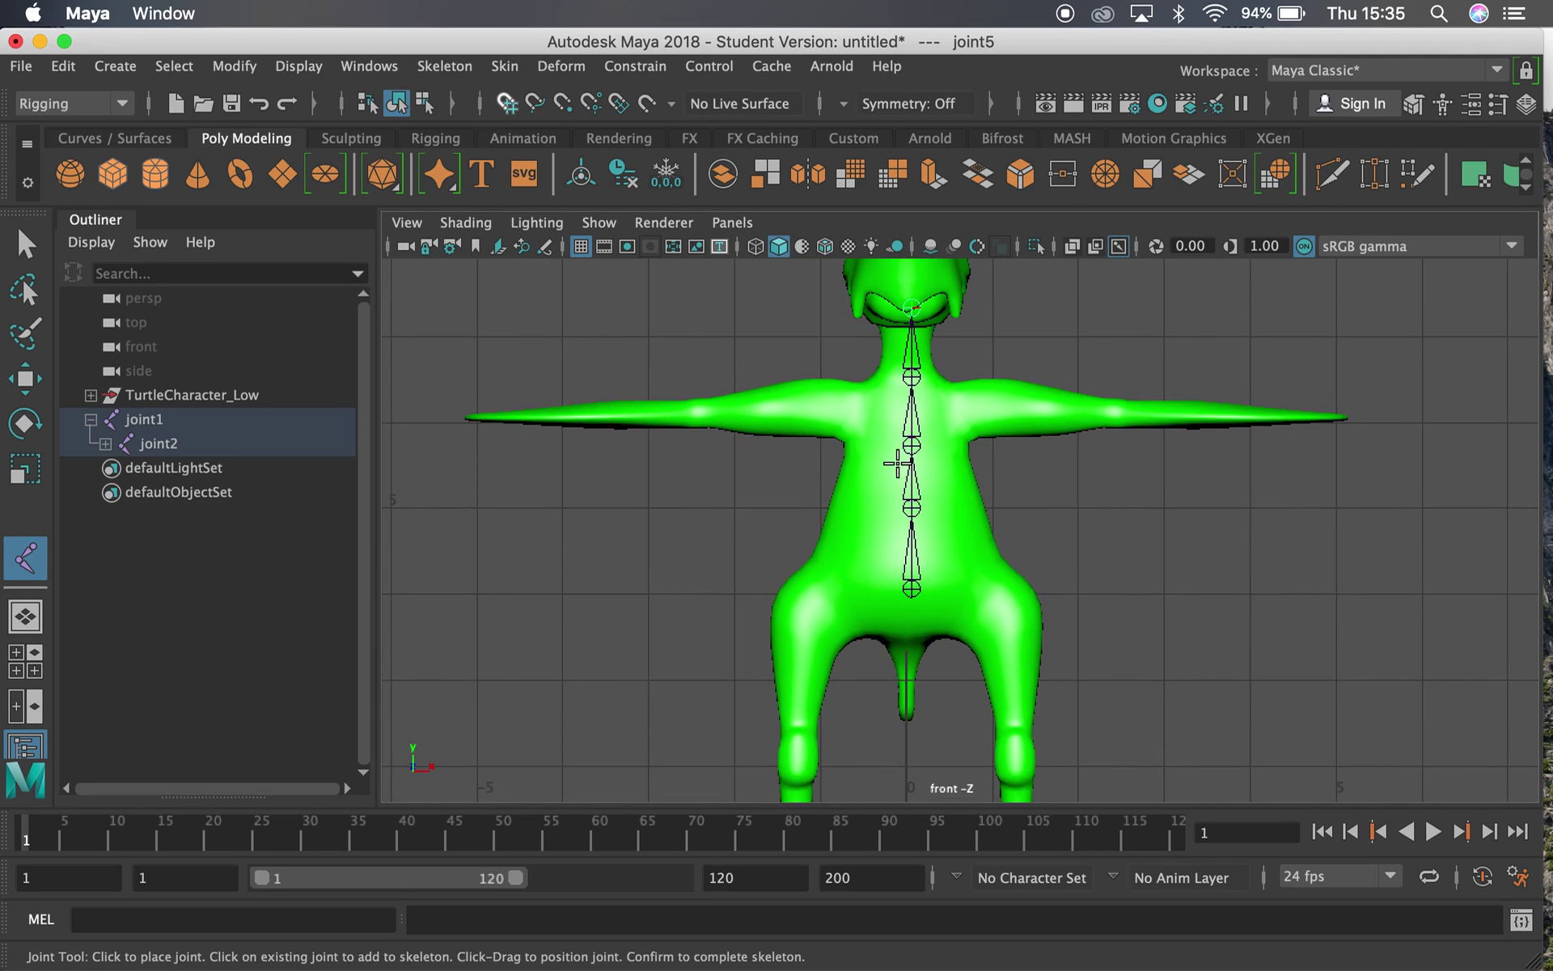
pyautogui.keyDown('alt'); pyautogui.moveTo(986, 491); pyautogui.dragTo(988, 541, button='middle'); pyautogui.keyUp('alt')
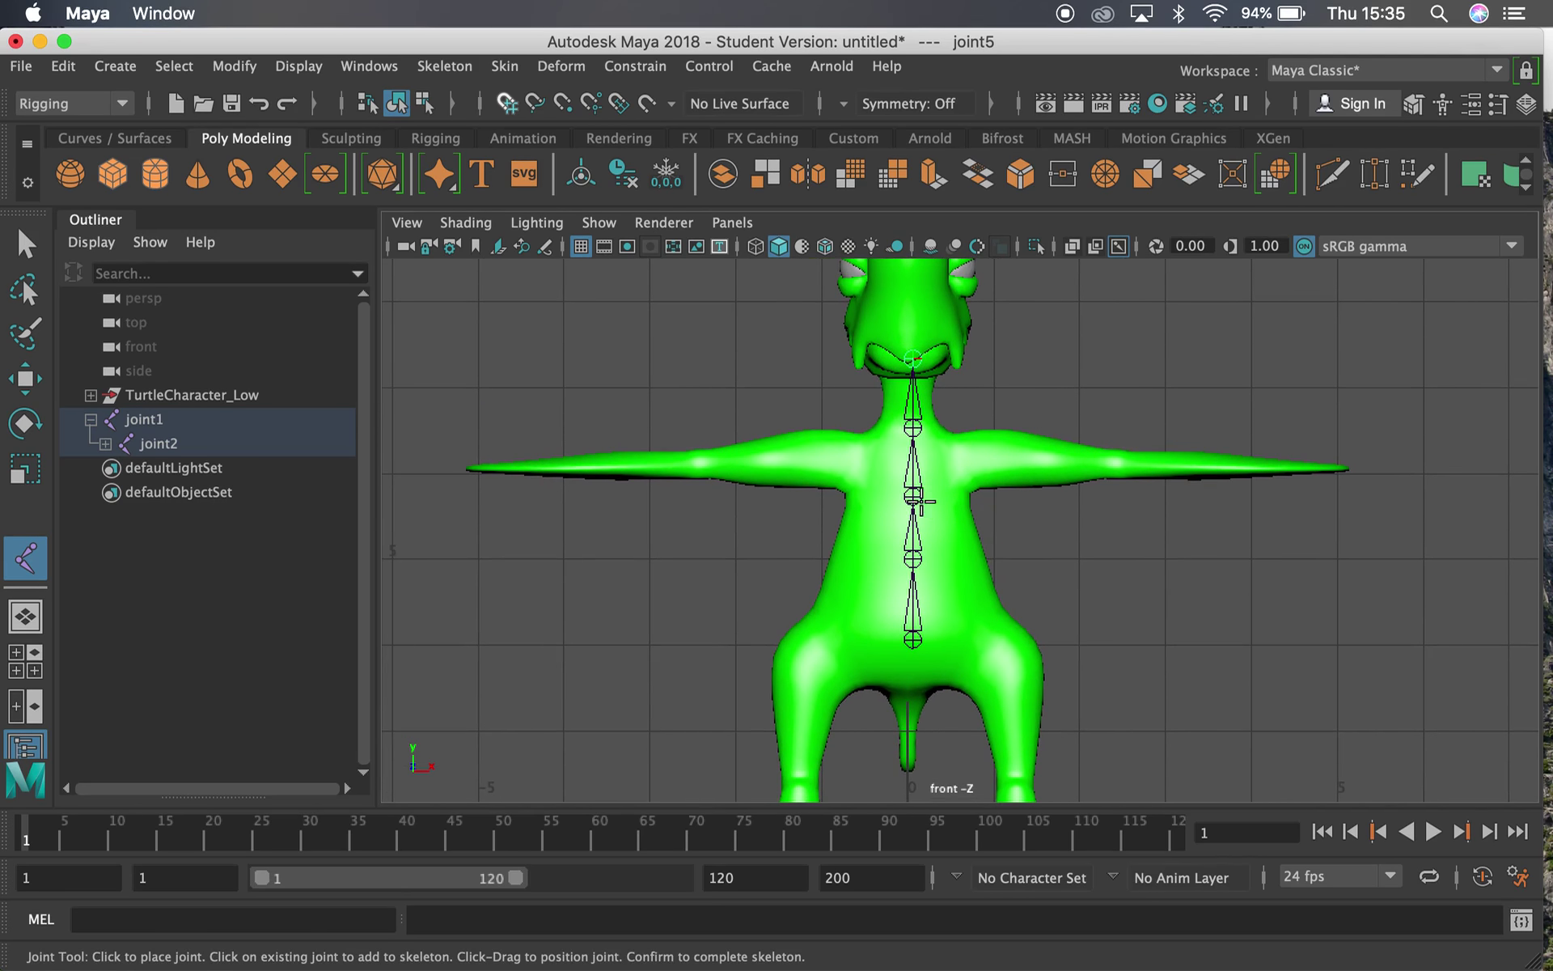
pyautogui.press('space')
pyautogui.moveTo(941, 480); pyautogui.dragTo(1058, 479)
pyautogui.keyDown('alt'); pyautogui.moveTo(1030, 382); pyautogui.dragTo(1131, 593, button='right'); pyautogui.keyUp('alt')
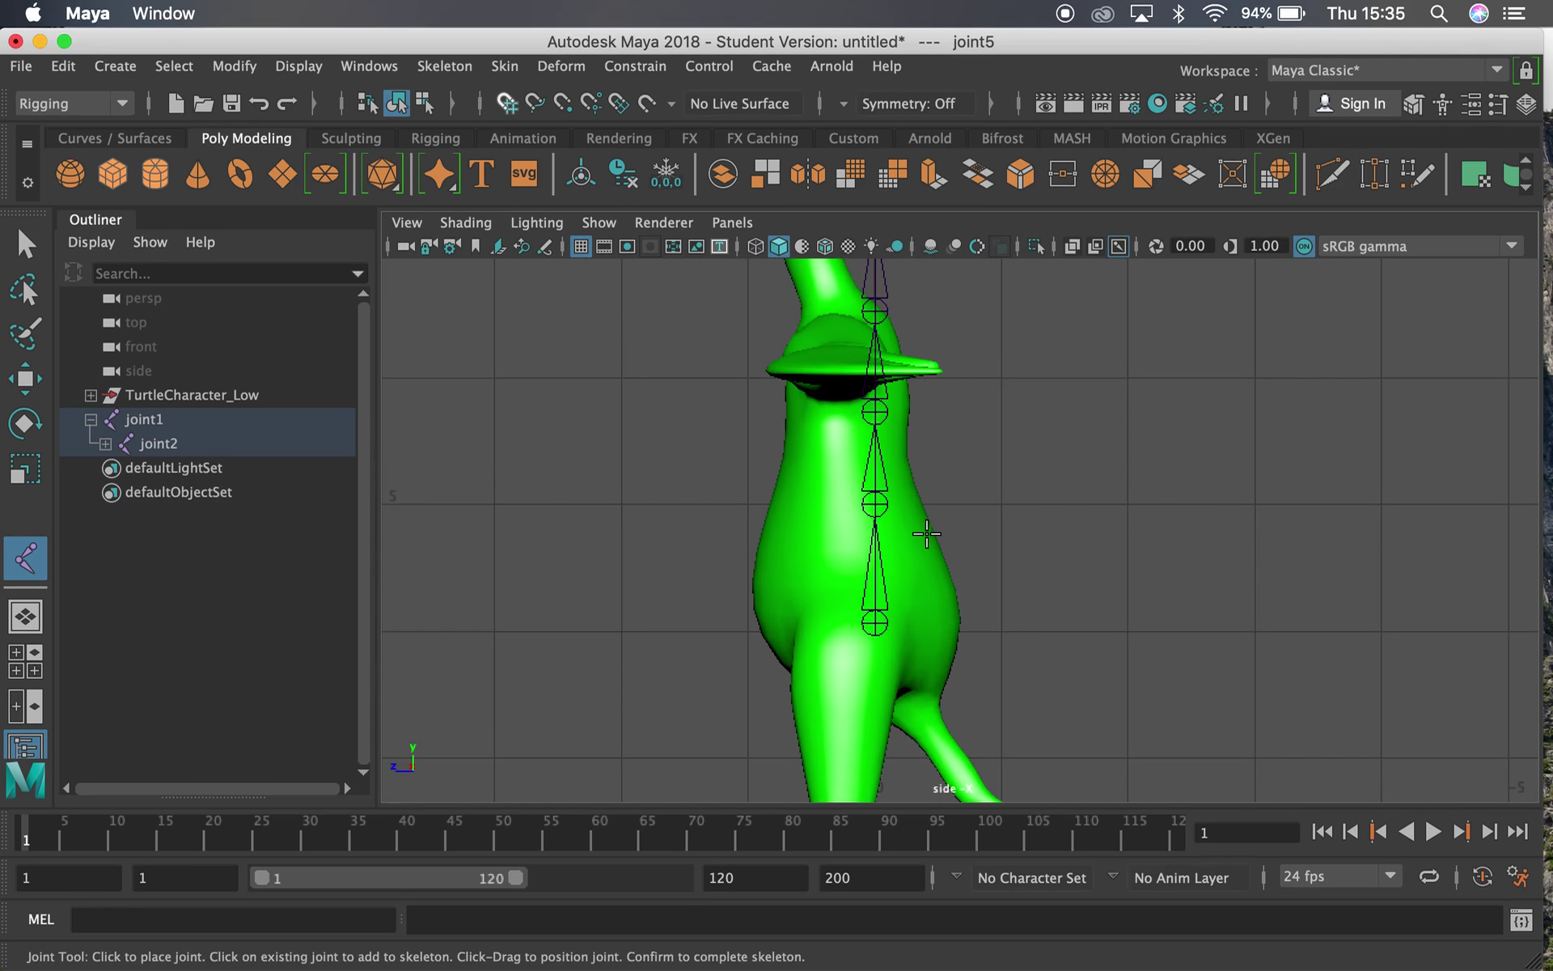
pyautogui.press('Return')
# Select joint2 in the belly and move it forward along the Z axis together with the joints above it
pyautogui.keyDown('alt'); pyautogui.moveTo(971, 484); pyautogui.dragTo(981, 555, button='middle'); pyautogui.keyUp('alt')
pyautogui.keyDown('alt'); pyautogui.moveTo(982, 555); pyautogui.dragTo(922, 587, button='right'); pyautogui.keyUp('alt')
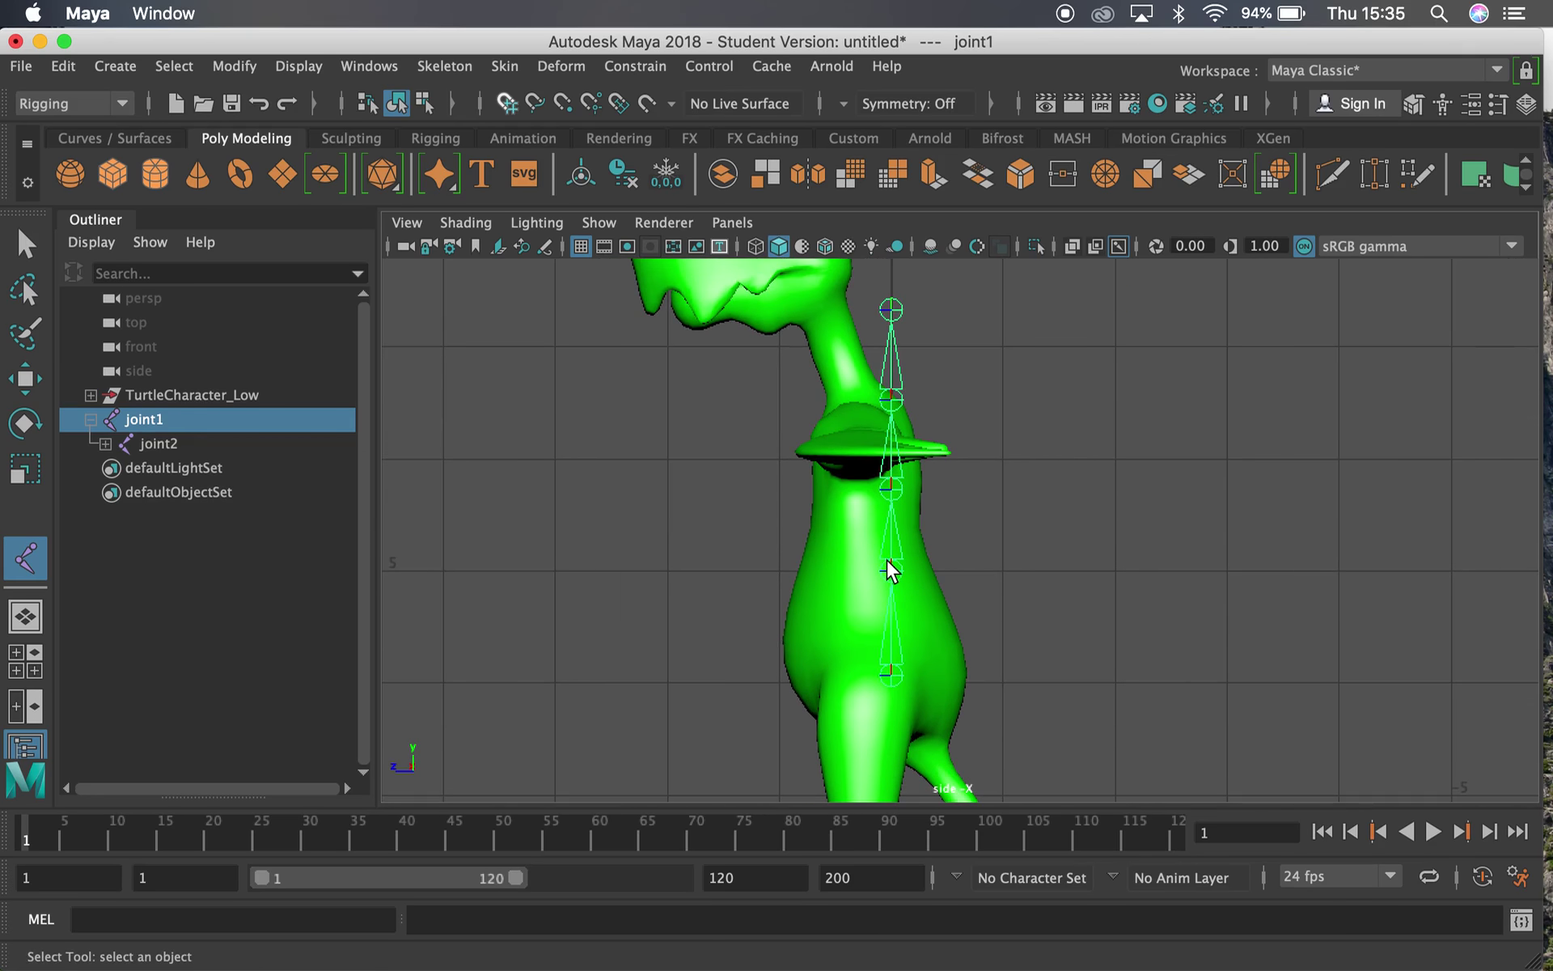
pyautogui.click(891, 571)
pyautogui.press('w')
pyautogui.moveTo(769, 570)
pyautogui.mouseDown()
pyautogui.moveTo(744, 571)
pyautogui.moveTo(860, 572)
pyautogui.moveTo(718, 572)
pyautogui.moveTo(808, 568)
pyautogui.moveTo(733, 570)
pyautogui.moveTo(756, 570)
pyautogui.mouseUp()
# Try rotating joint2 and undo the rotation
pyautogui.press('e')
pyautogui.moveTo(820, 511); pyautogui.dragTo(863, 492)
pyautogui.press('super+z')
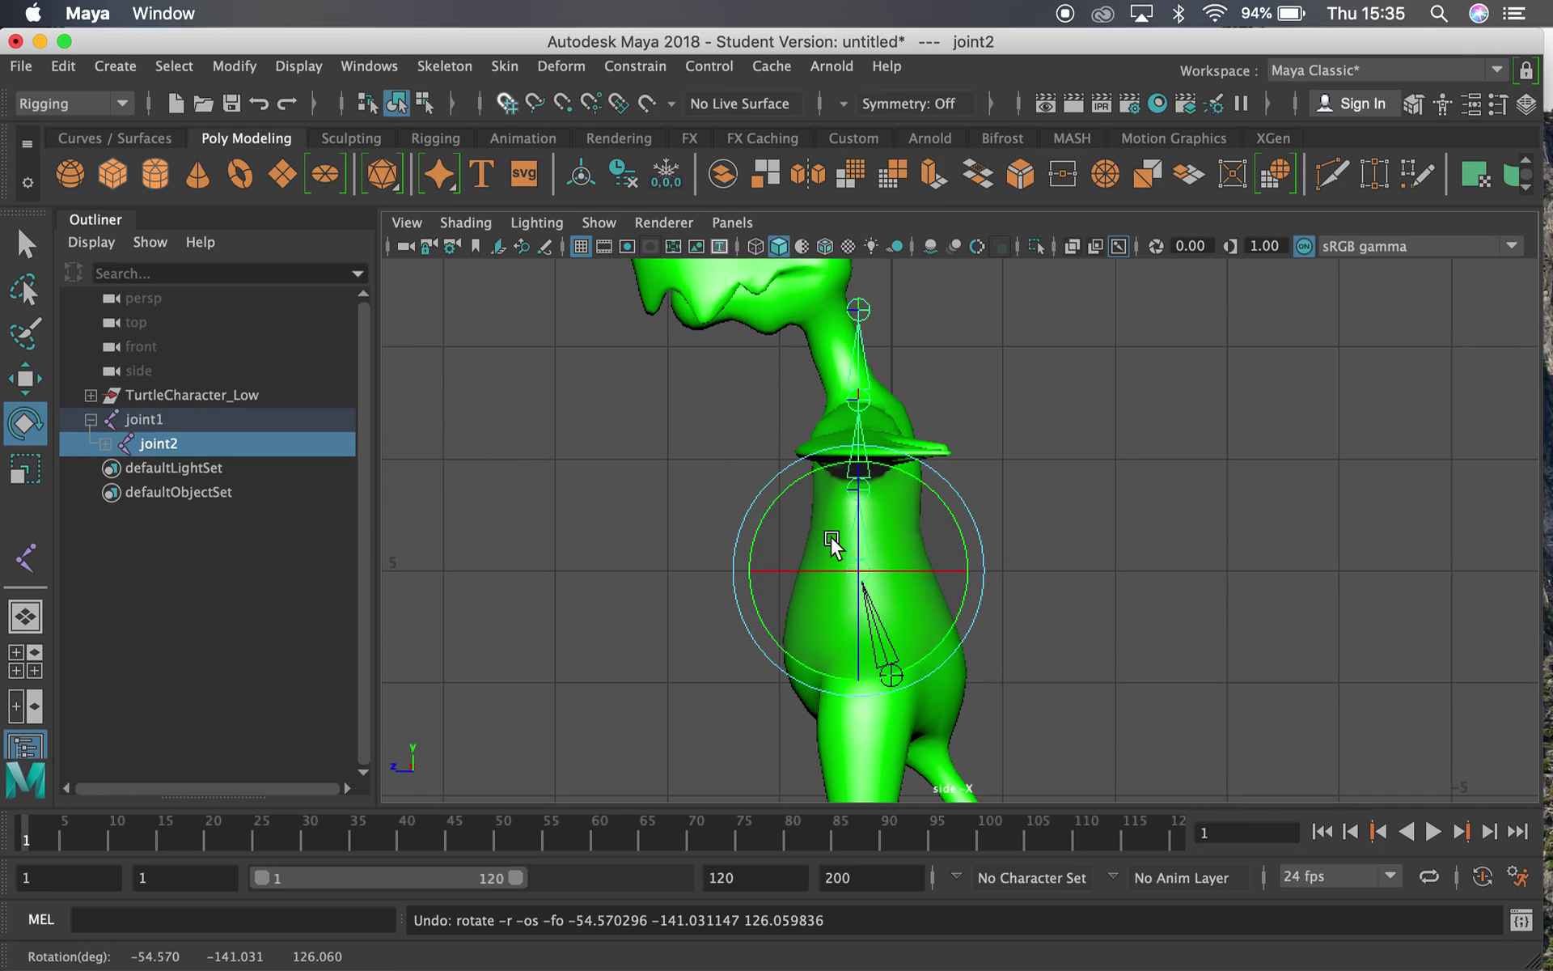
# Move joint2 backward along the Z axis to about 0.08 cm, slightly in front of the root joint
pyautogui.press('w')
pyautogui.moveTo(756, 571)
pyautogui.mouseDown()
pyautogui.moveTo(786, 573)
pyautogui.moveTo(774, 576)
pyautogui.mouseUp()
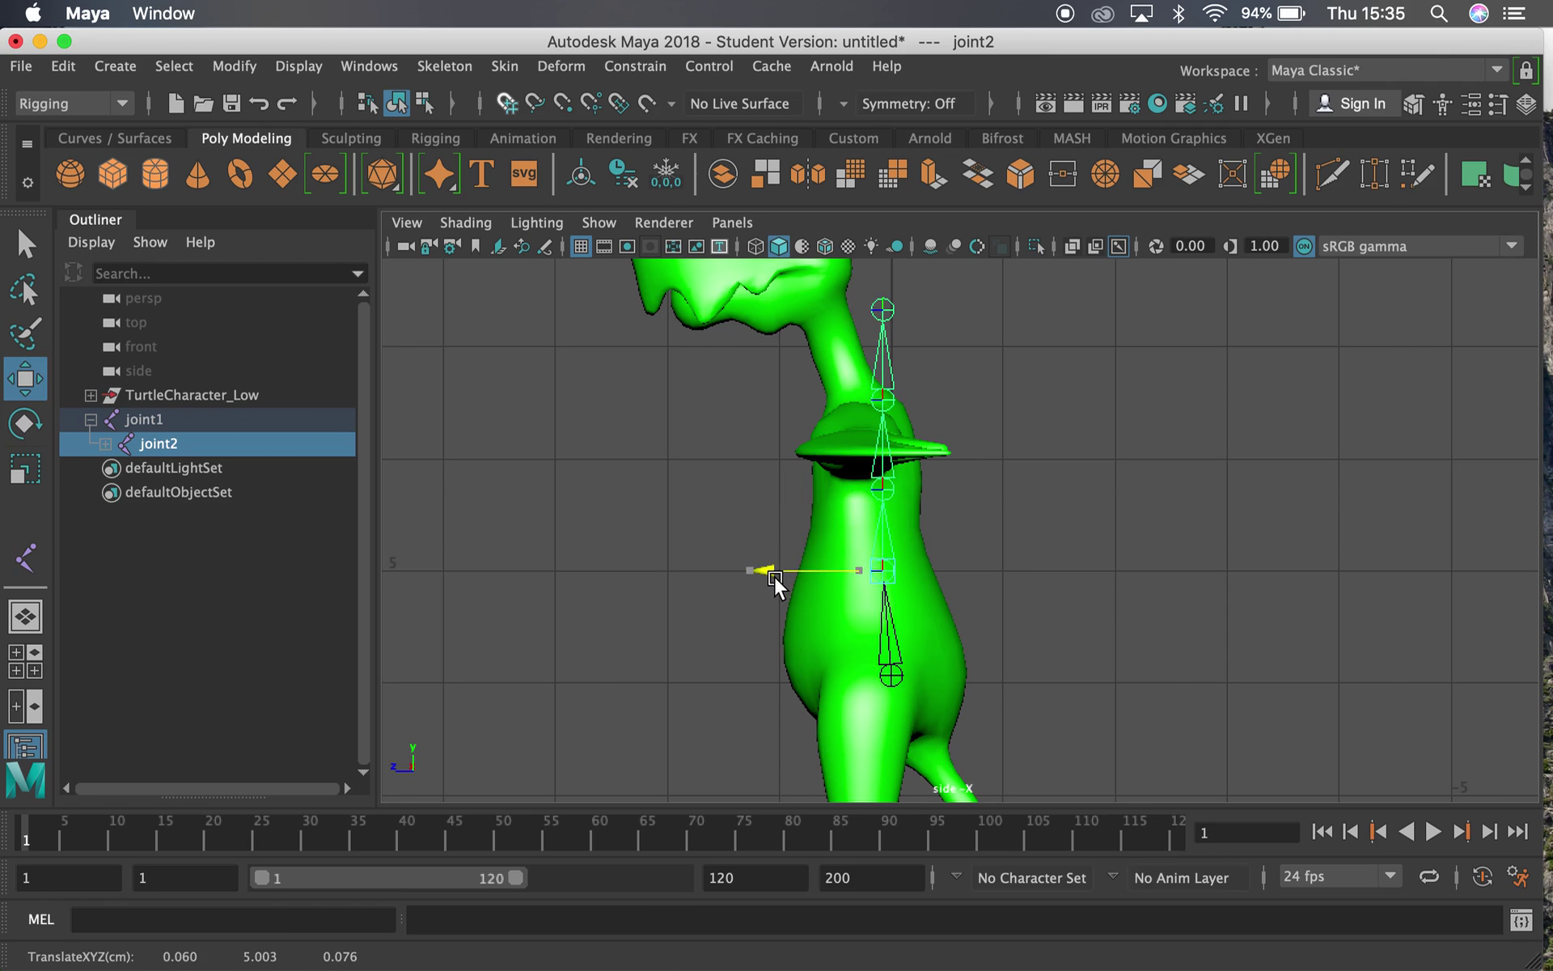
# Move only root joint1, without its child joints, up to about 4.19 cm in Y and slightly forward along Z
pyautogui.click(895, 672)
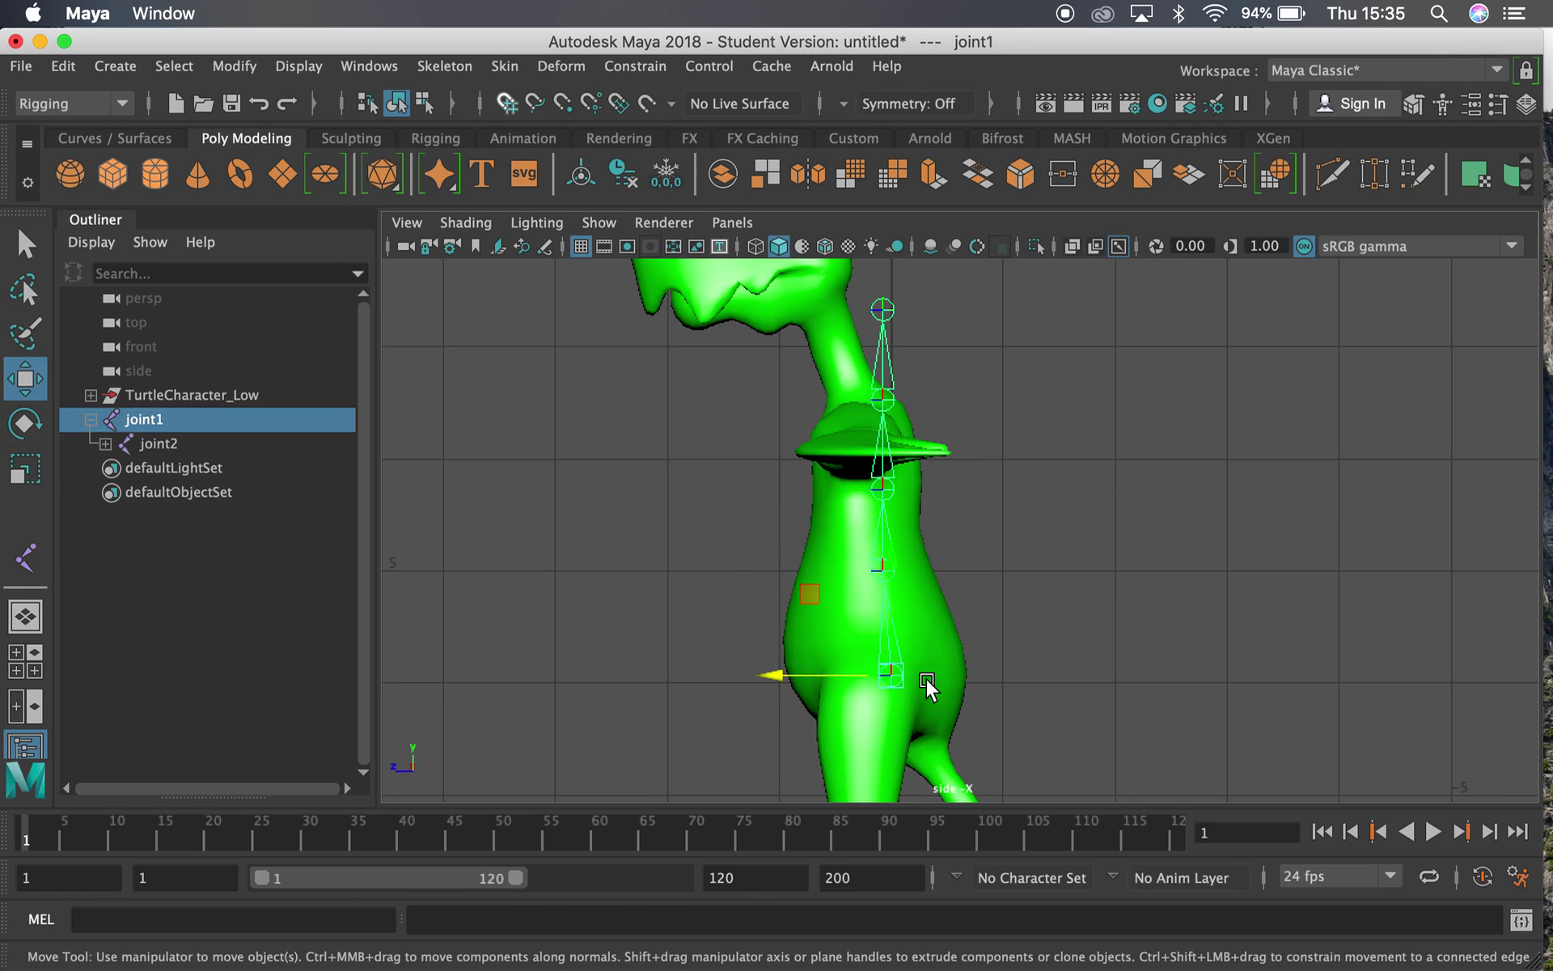
pyautogui.moveTo(921, 682); pyautogui.dragTo(895, 658)
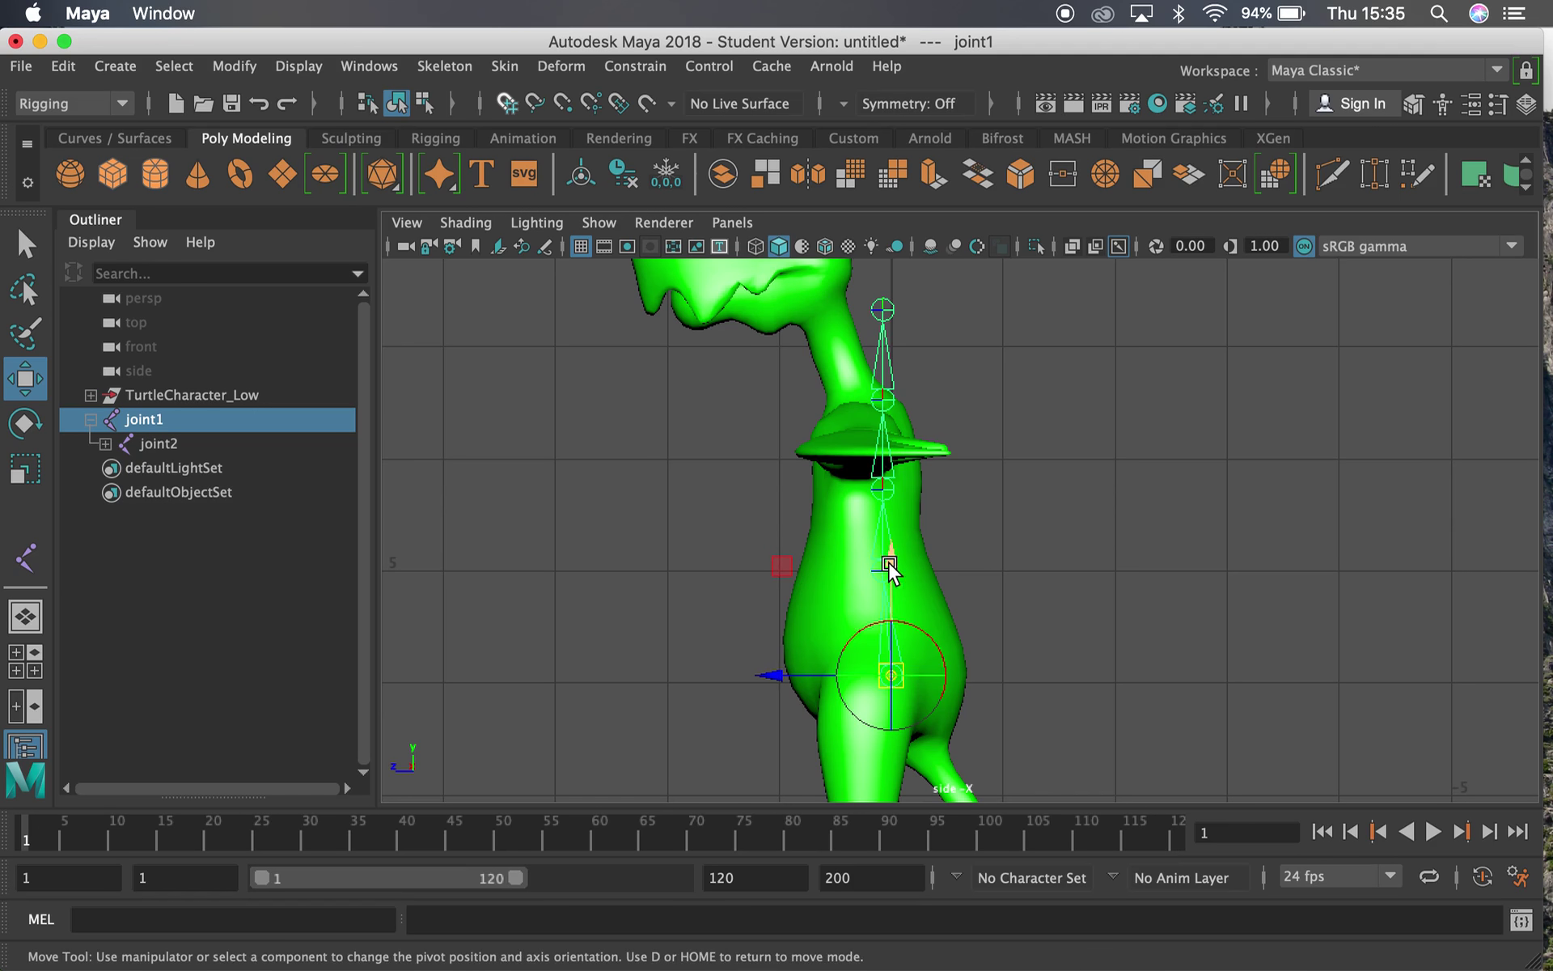
pyautogui.moveTo(898, 540)
pyautogui.mouseDown()
pyautogui.moveTo(906, 518)
pyautogui.moveTo(915, 589)
pyautogui.moveTo(905, 517)
pyautogui.moveTo(895, 572)
pyautogui.moveTo(890, 546)
pyautogui.mouseUp()
pyautogui.press('super+z')
pyautogui.press('d')
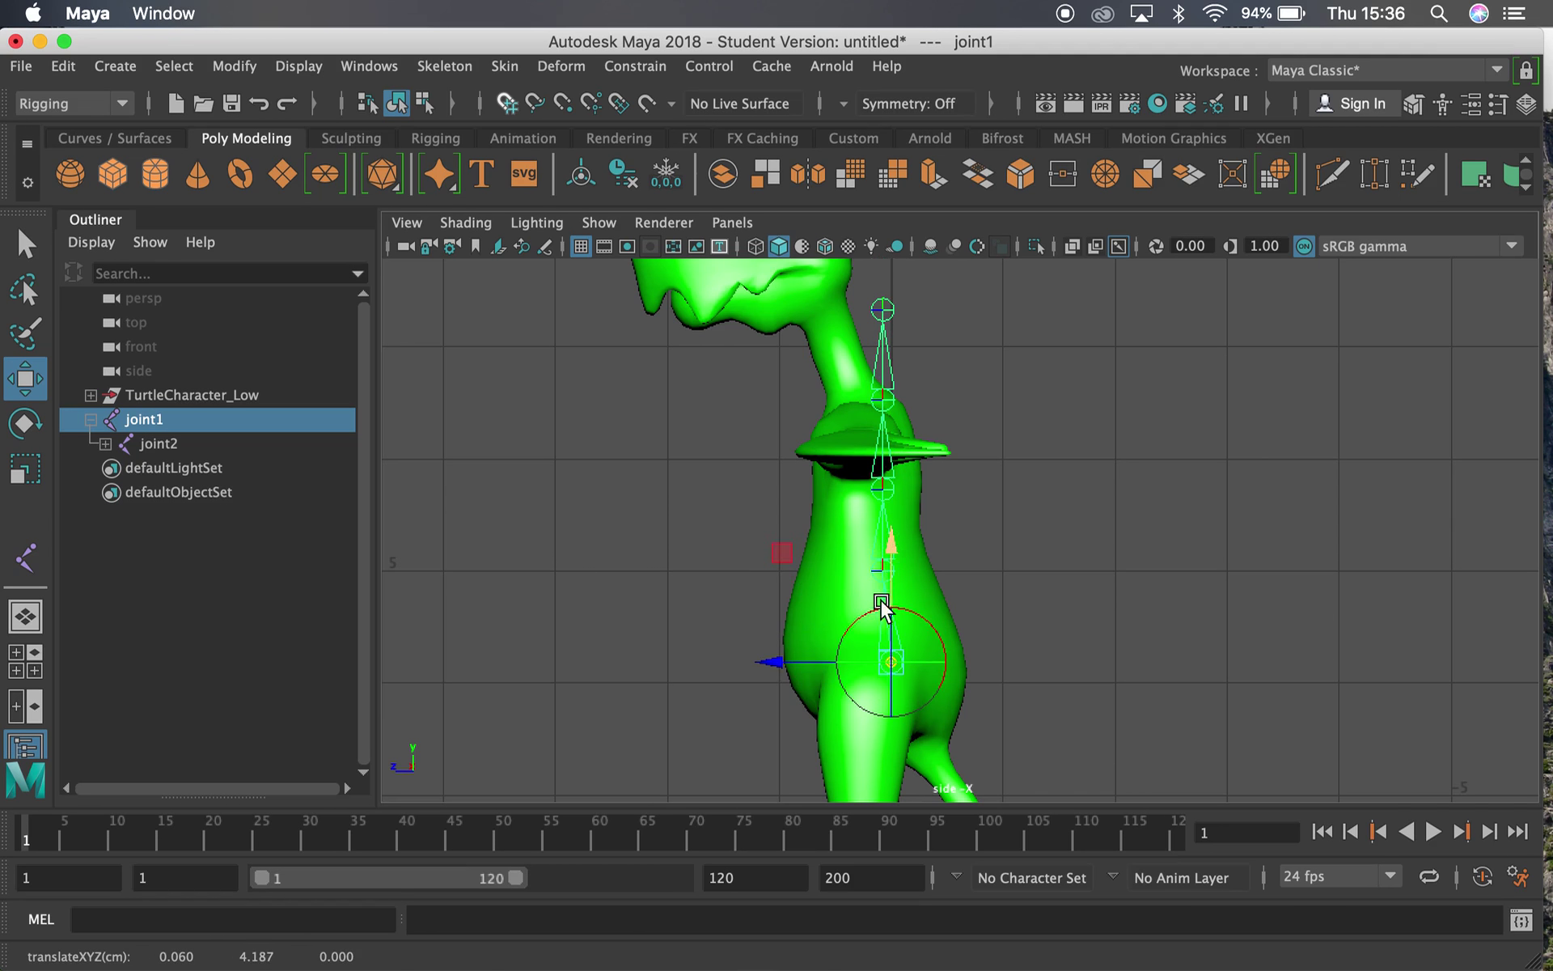
pyautogui.moveTo(786, 662)
pyautogui.mouseDown()
pyautogui.moveTo(754, 660)
pyautogui.moveTo(768, 665)
pyautogui.mouseUp()
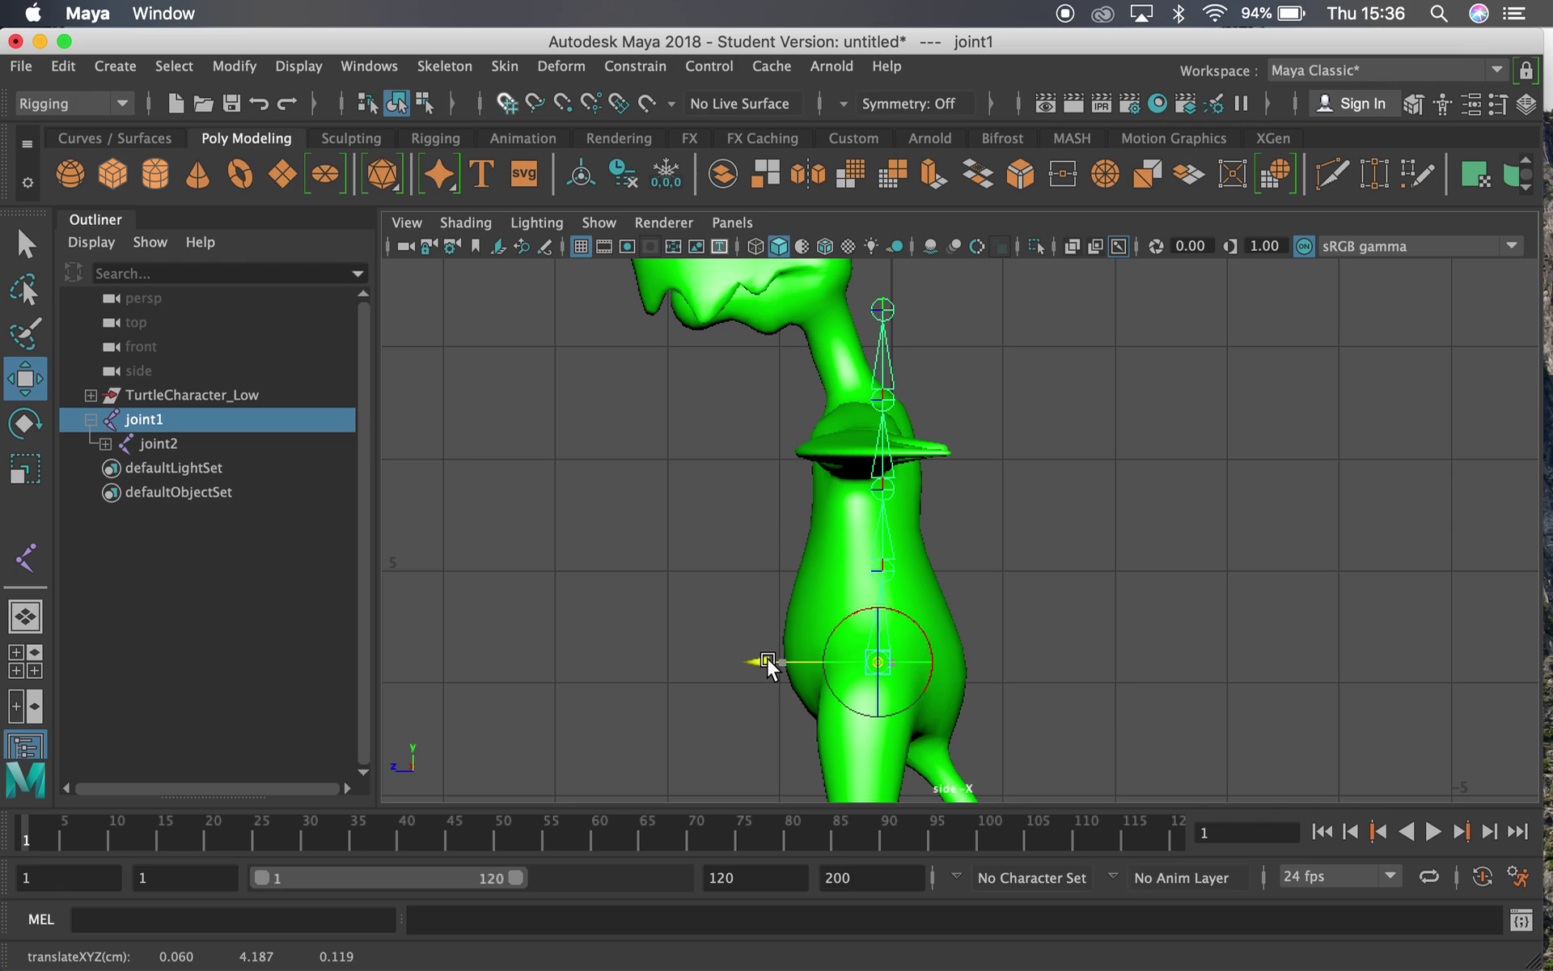
# Move the neck joint forward along Z into the neck, and shift the end joint above it further forward toward the head
pyautogui.click(887, 488)
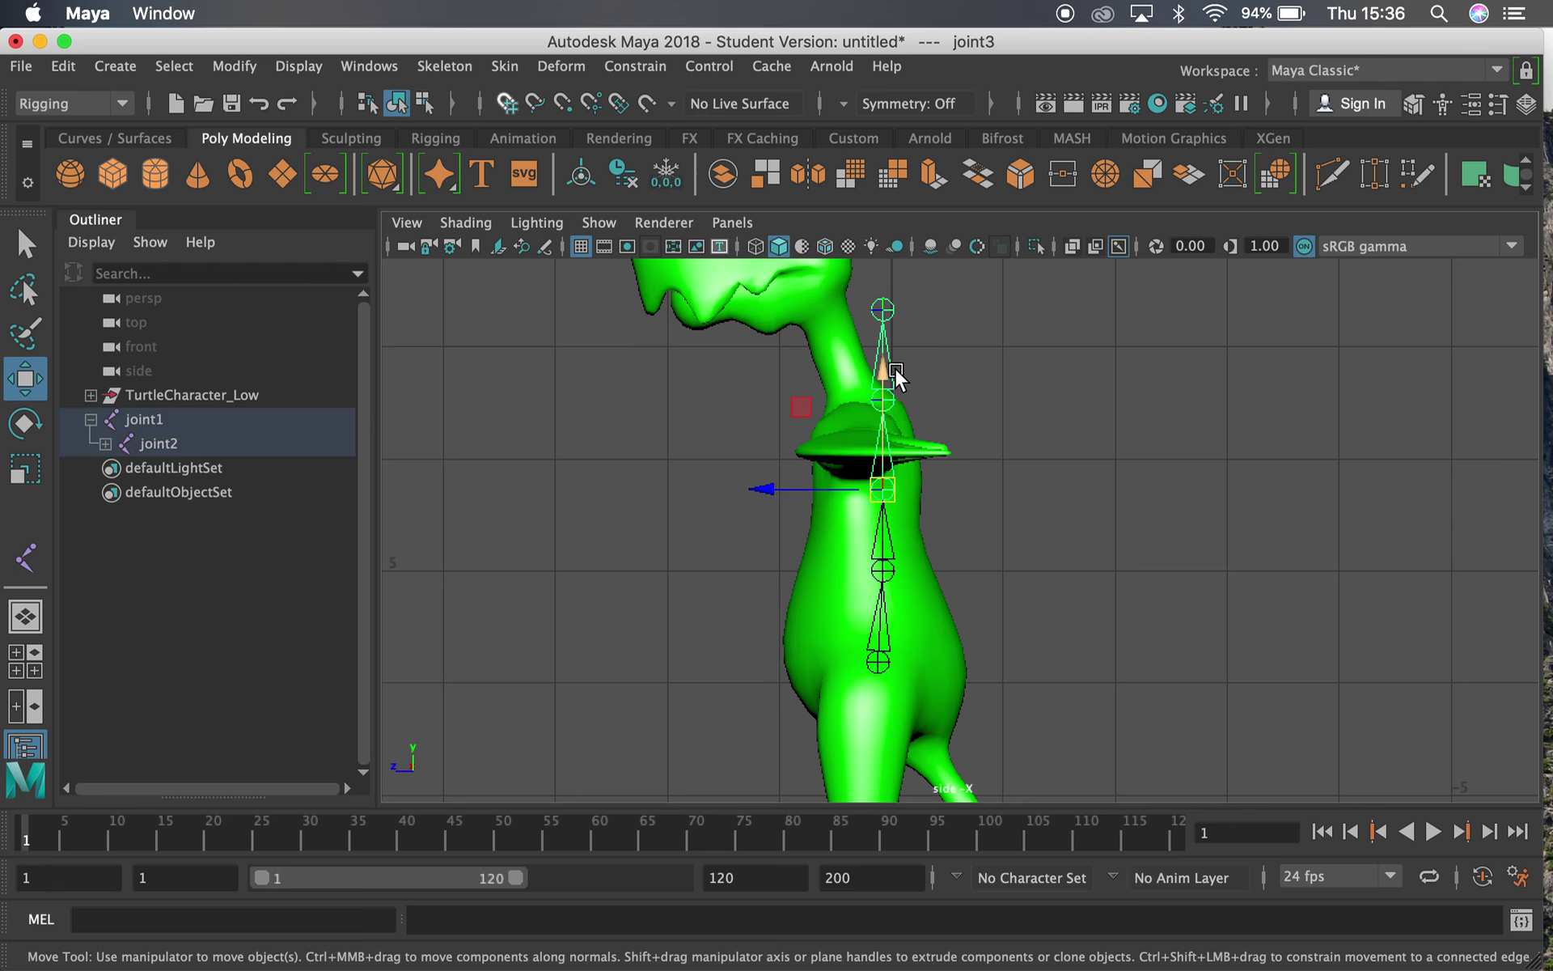
pyautogui.click(882, 400)
pyautogui.moveTo(814, 399); pyautogui.dragTo(778, 399)
pyautogui.click(847, 310)
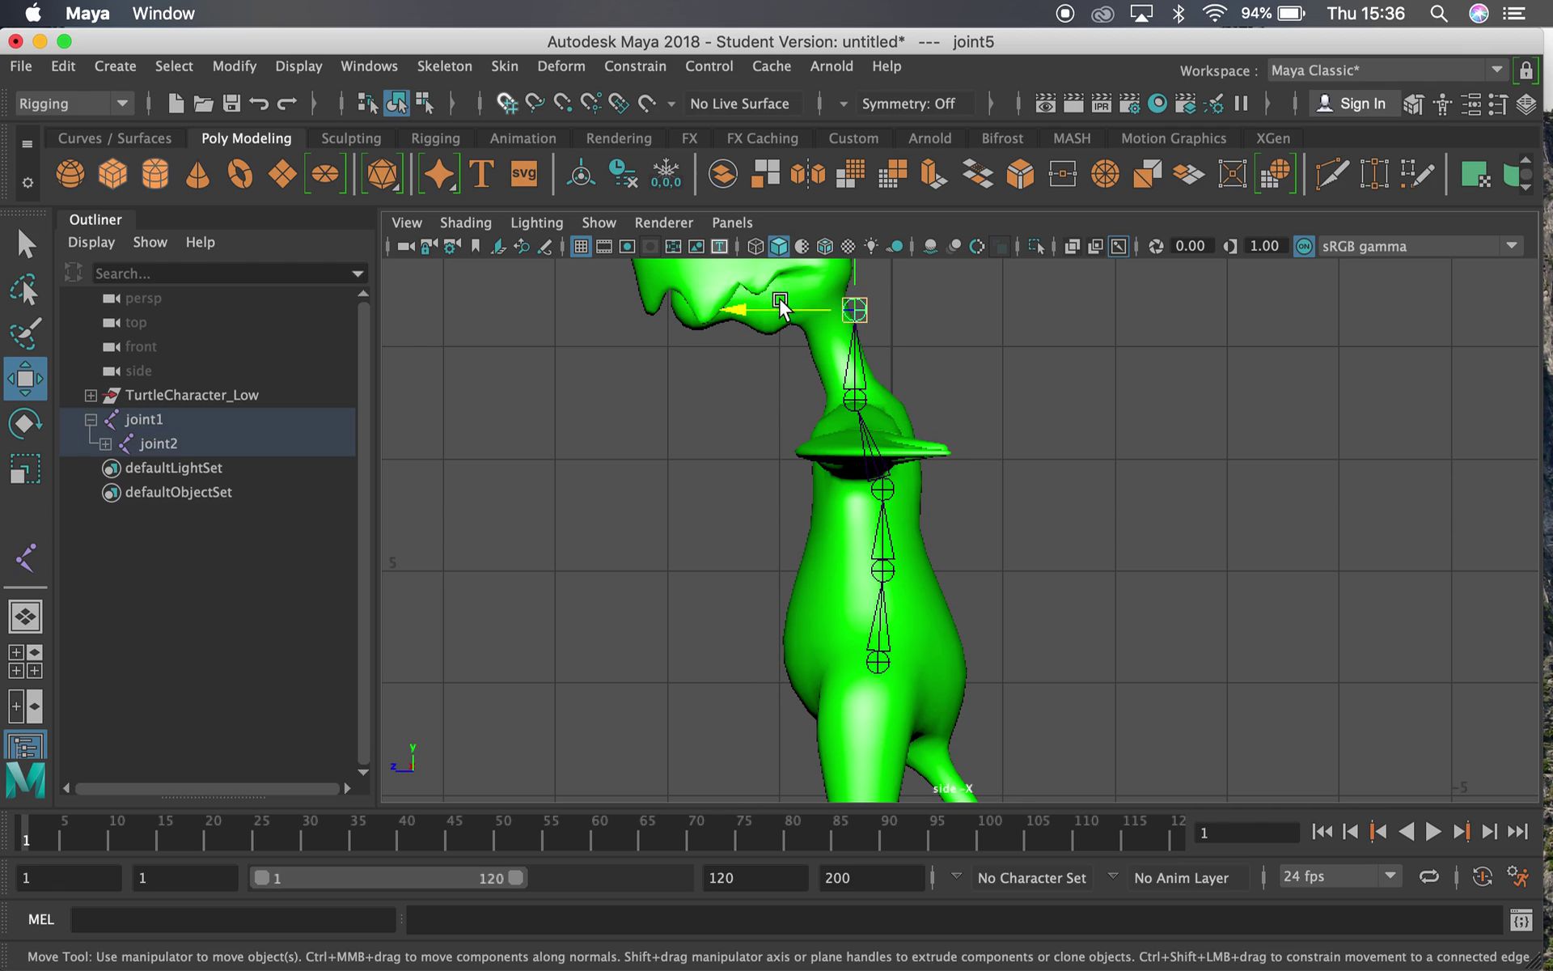
pyautogui.moveTo(741, 310); pyautogui.dragTo(704, 313)
# In the front view, create a separate three-joint chain for the character's left arm at the shoulder, elbow and wrist
pyautogui.keyDown('alt'); pyautogui.moveTo(1100, 600); pyautogui.dragTo(1079, 538, button='middle'); pyautogui.keyUp('alt')
pyautogui.press('space')
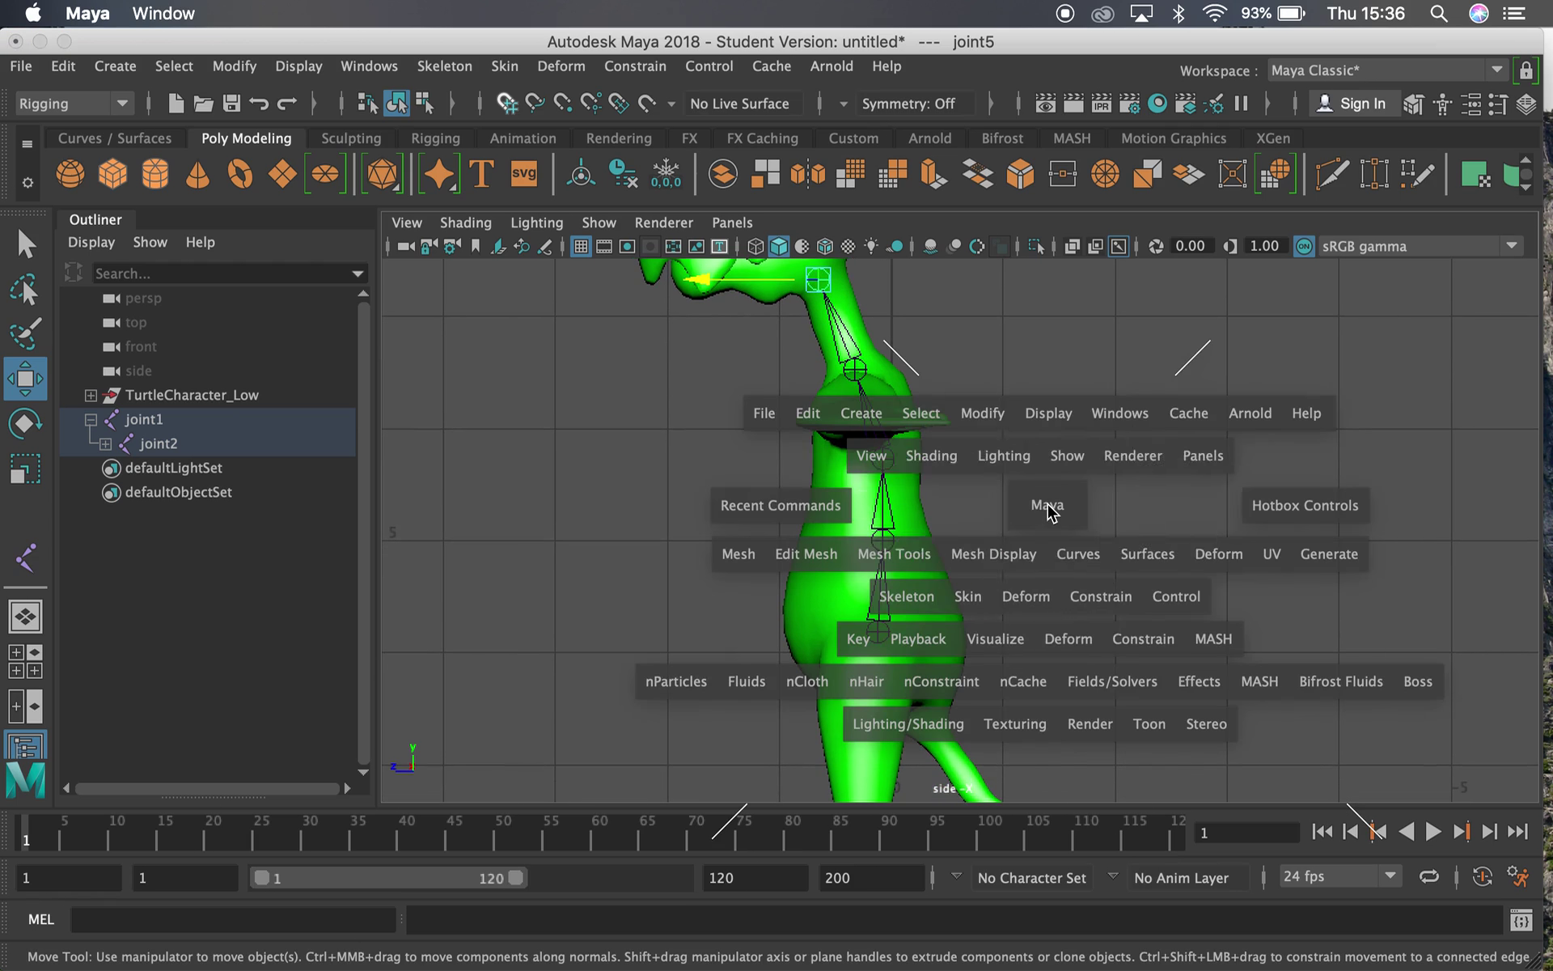
pyautogui.moveTo(1047, 505); pyautogui.dragTo(1054, 571)
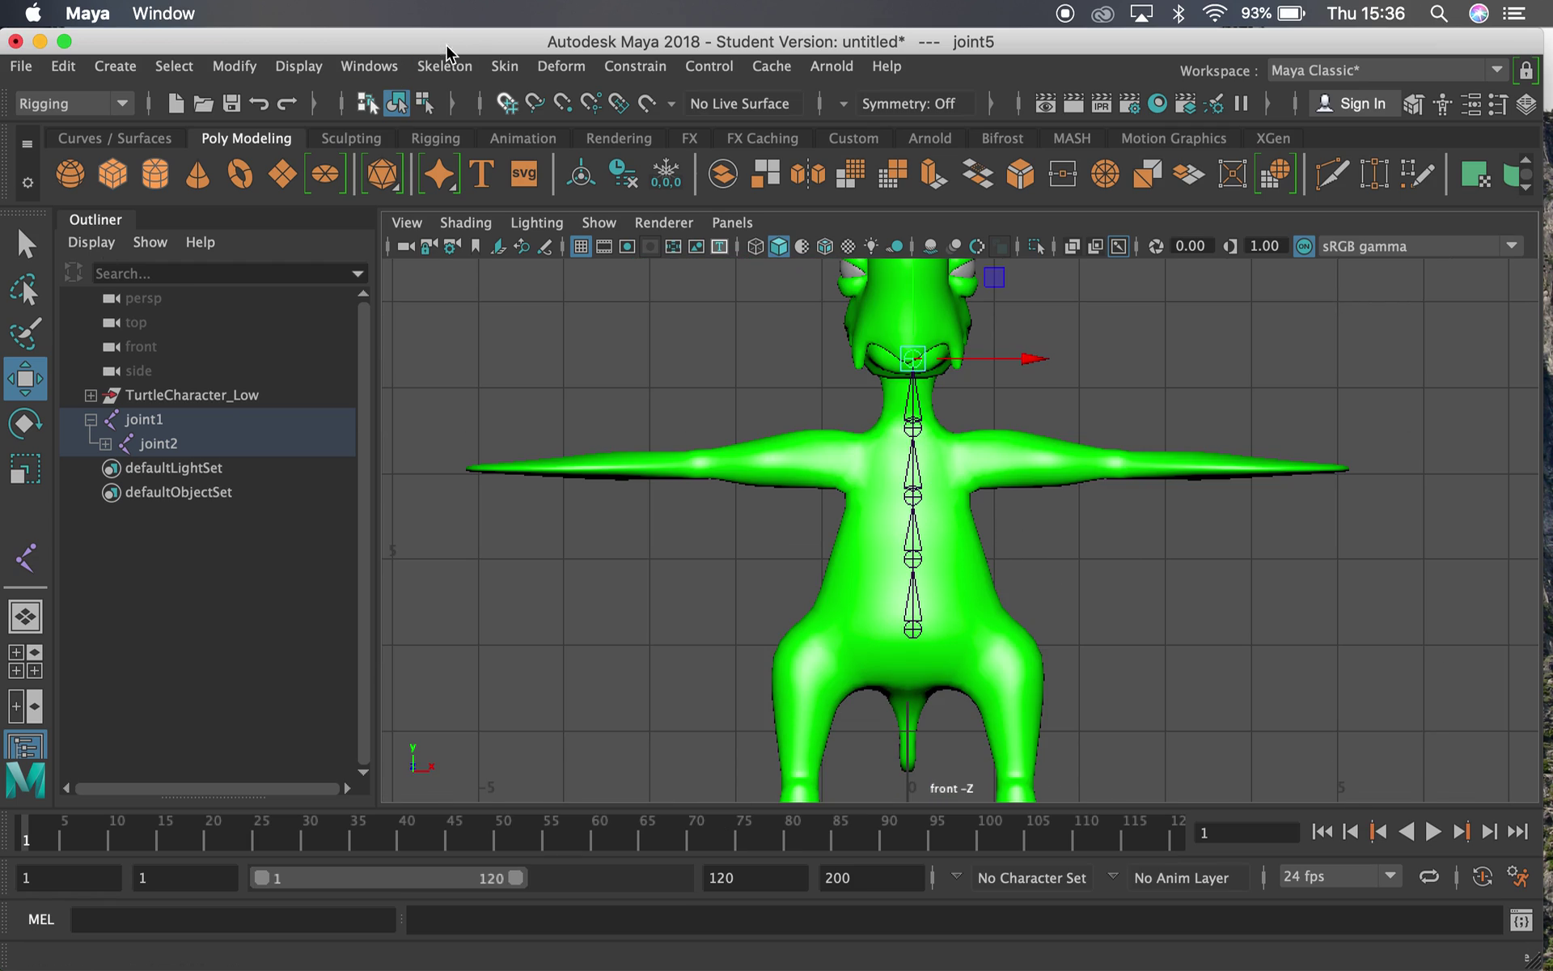
pyautogui.click(455, 69)
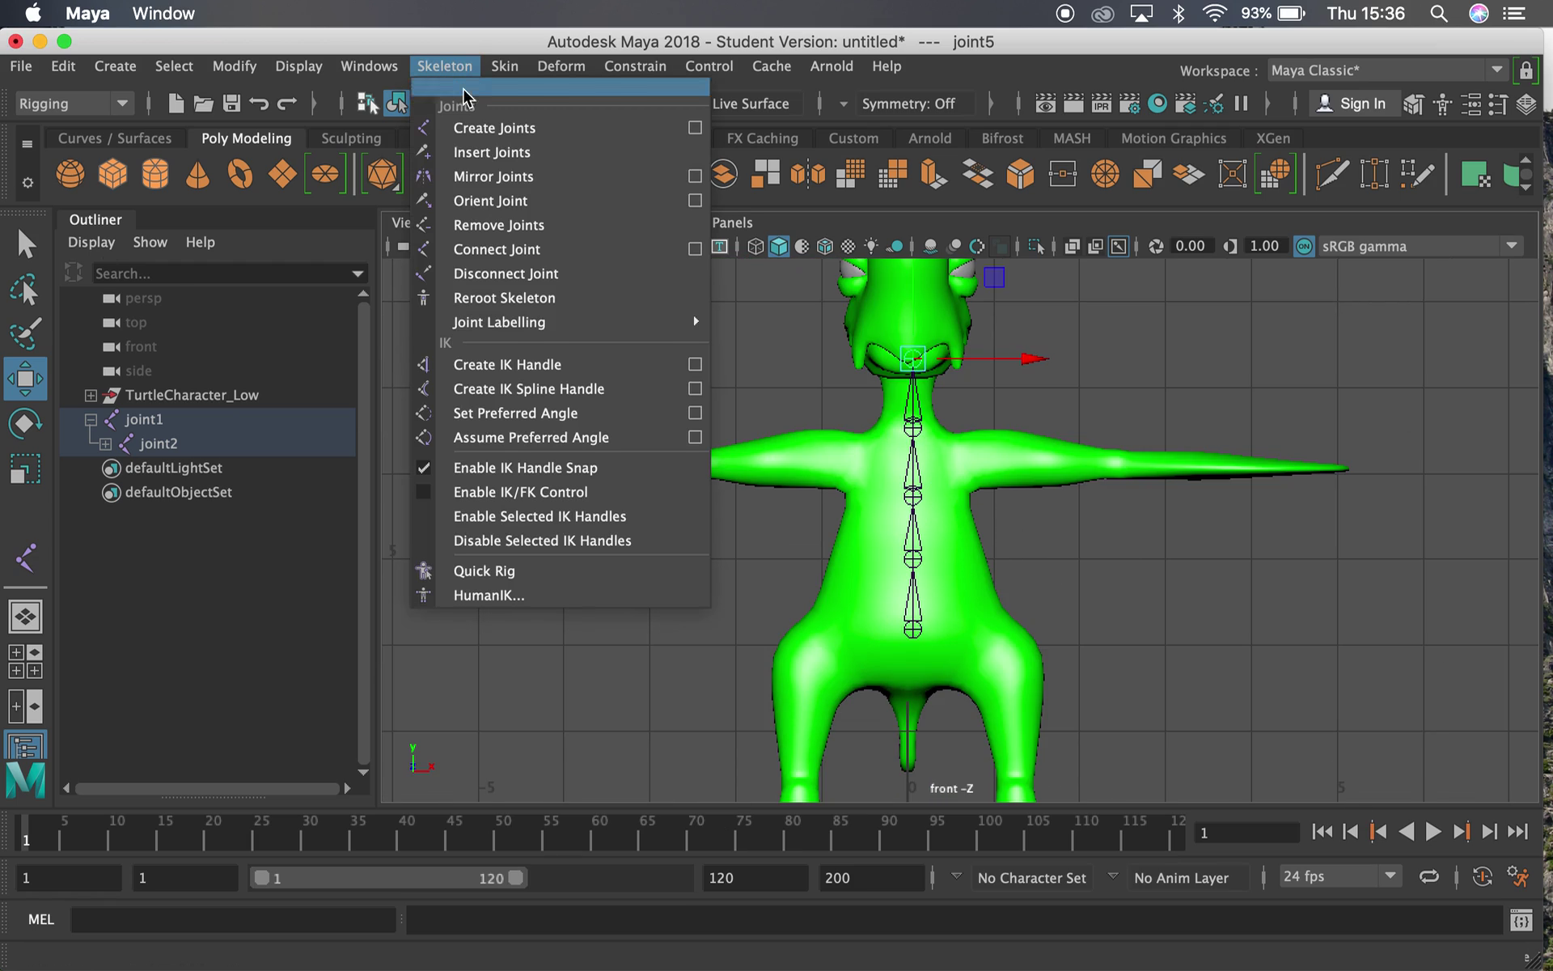
pyautogui.click(492, 130)
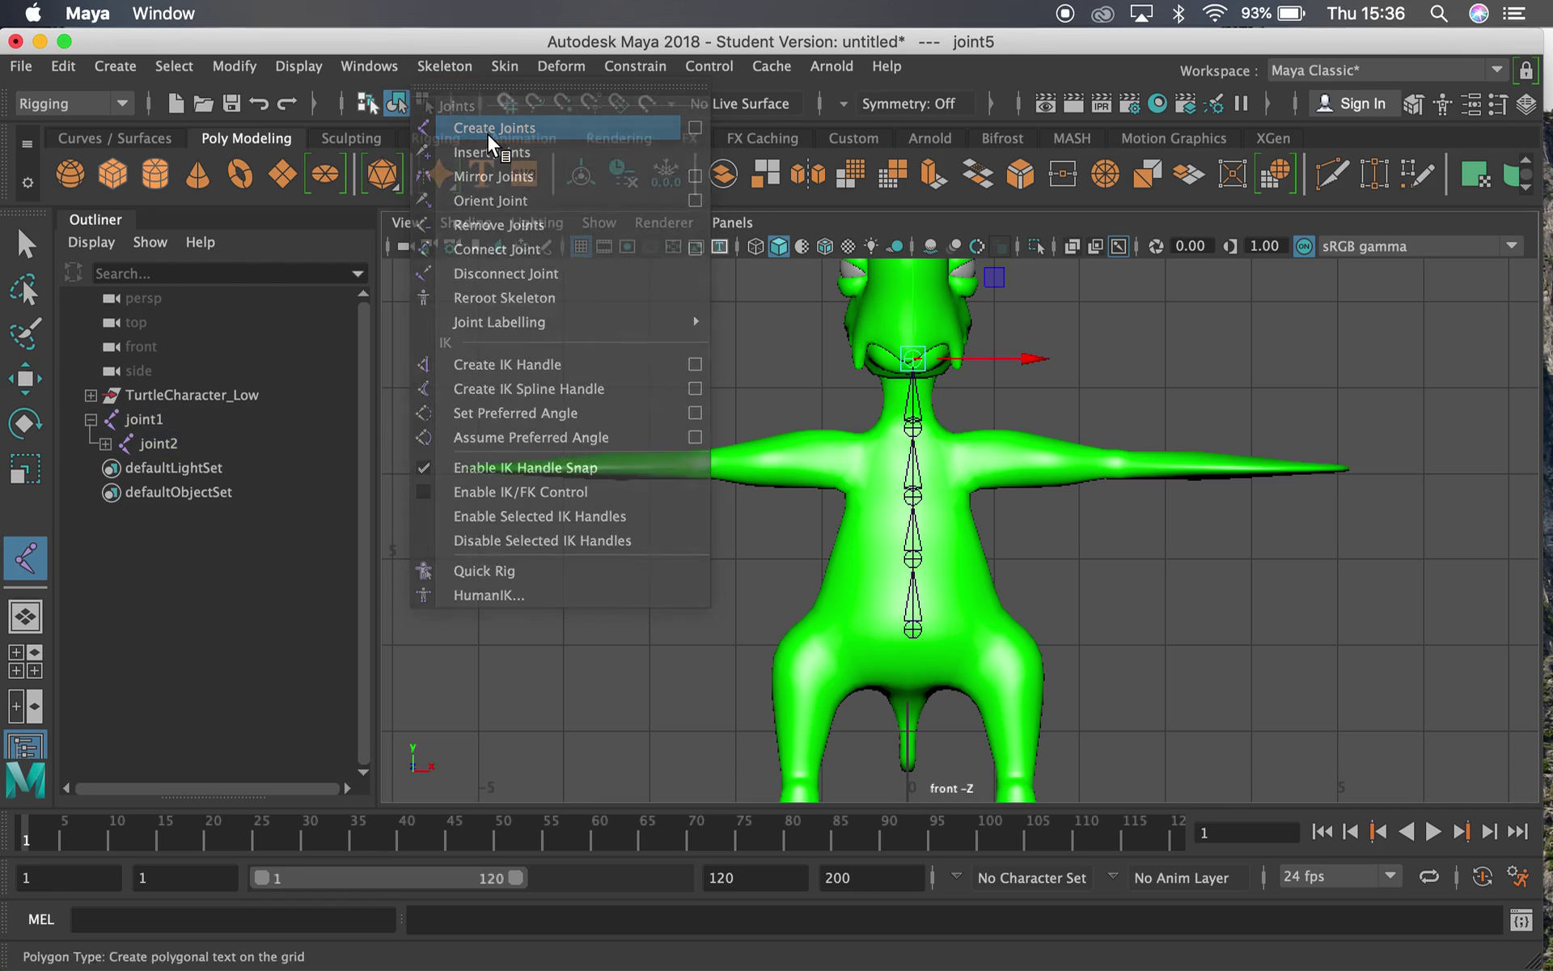
pyautogui.click(960, 462)
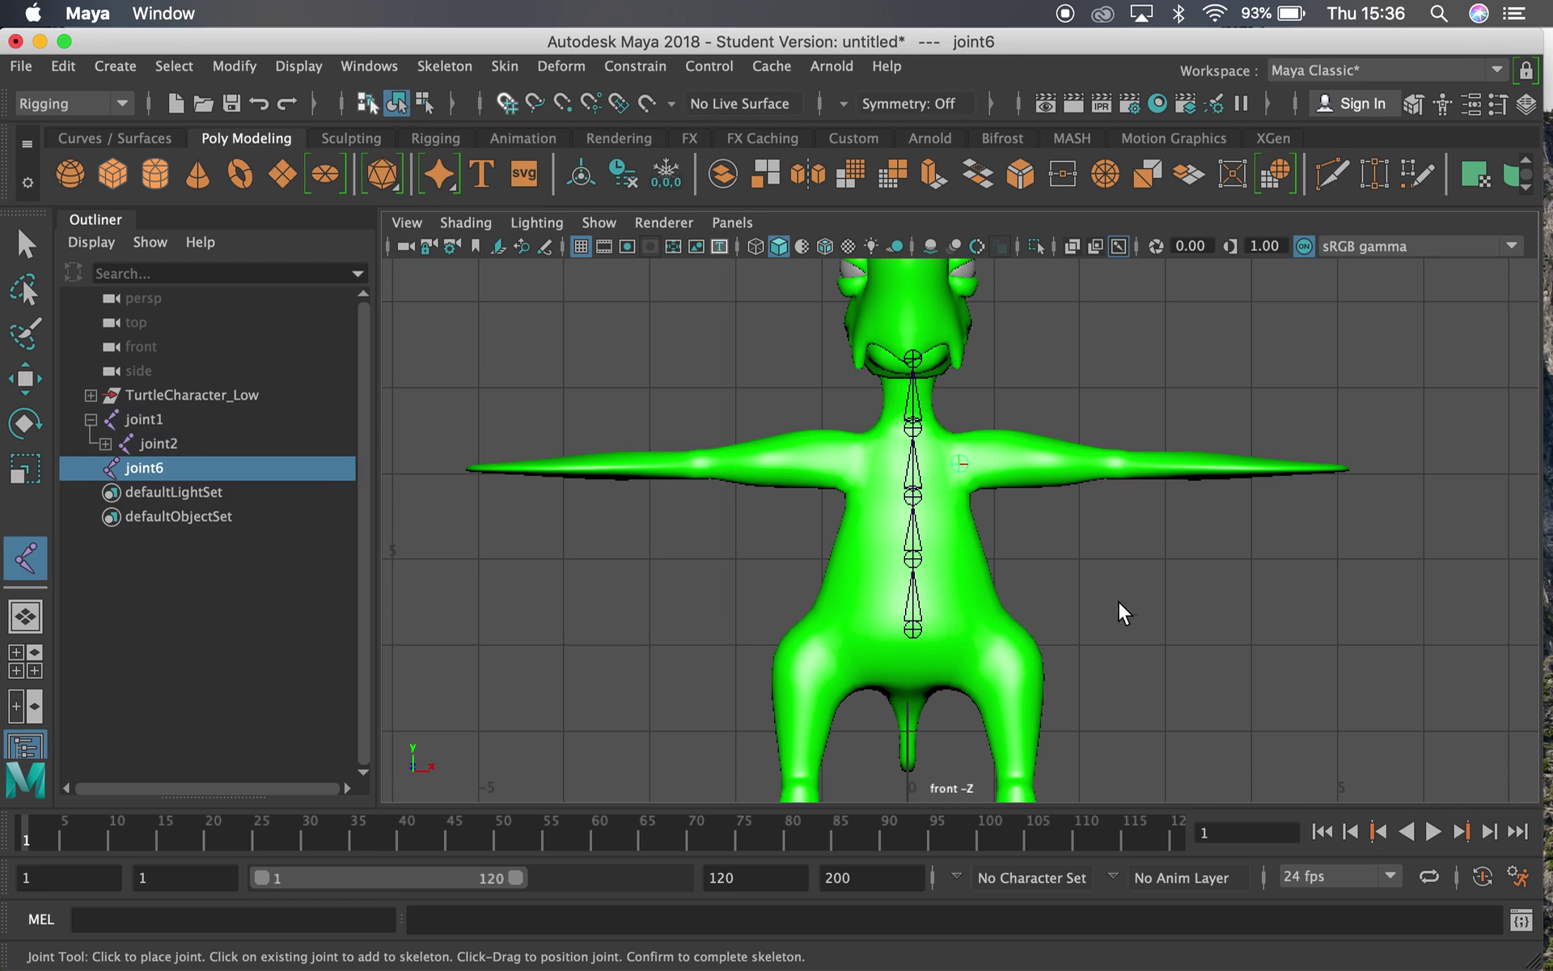
pyautogui.click(1112, 465)
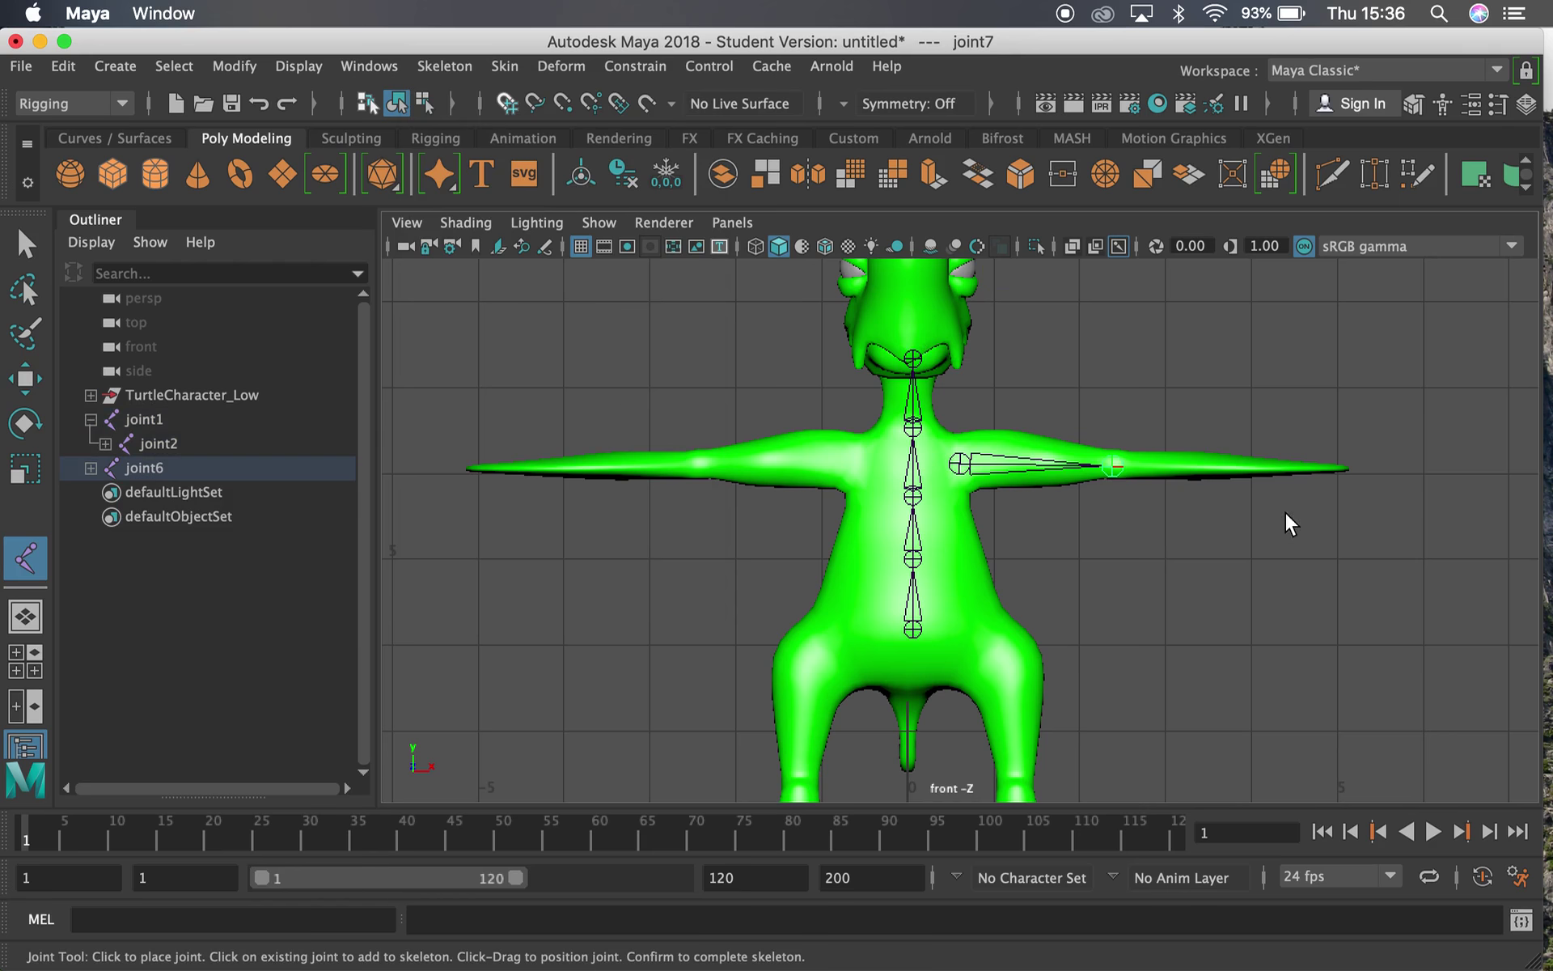
pyautogui.click(1290, 468)
pyautogui.press('q')
# In the top view, move the whole arm chain forward to about 0.28 cm in Z to centre it in the upper arm
pyautogui.press('space')
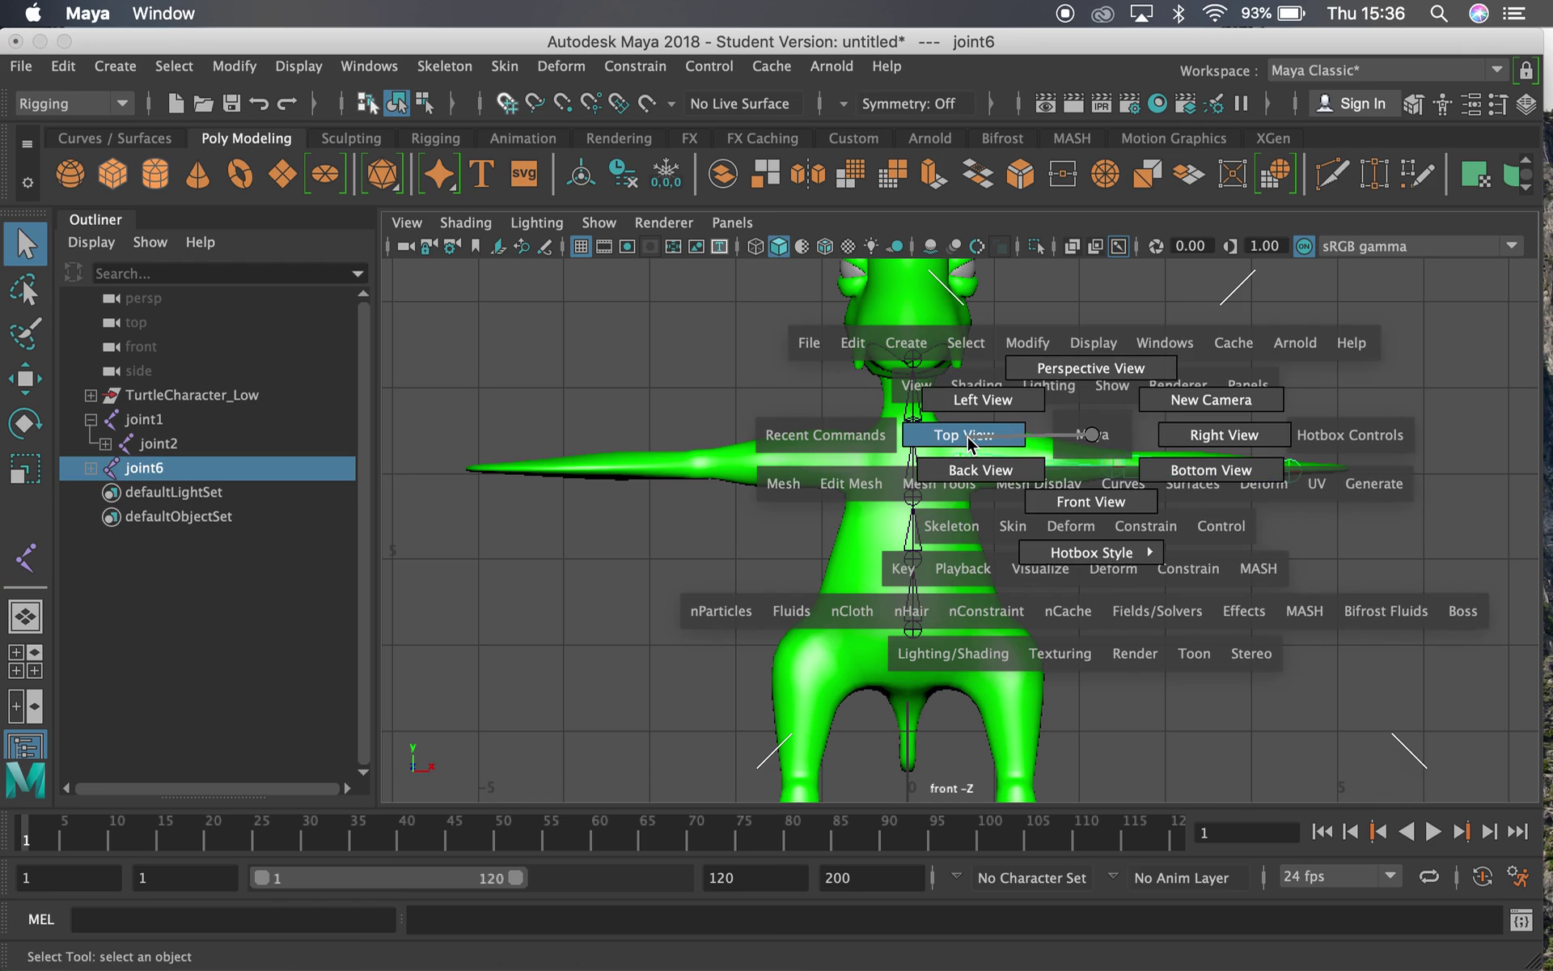
pyautogui.moveTo(968, 441); pyautogui.dragTo(969, 441)
pyautogui.scroll(4, 978, 506)
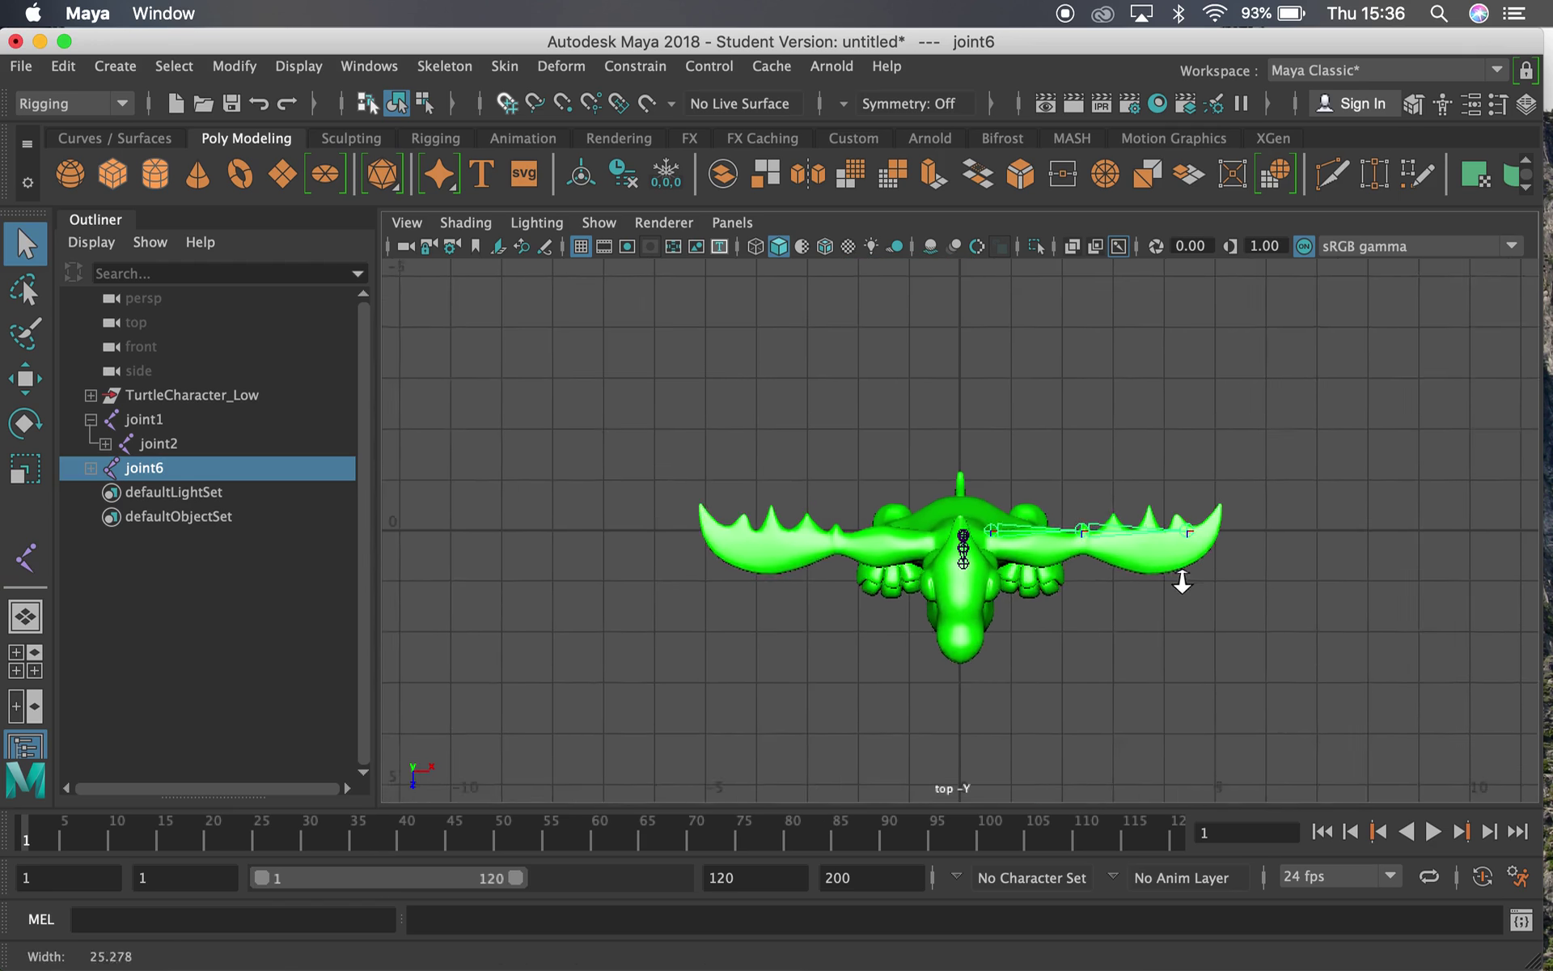
pyautogui.keyDown('alt'); pyautogui.moveTo(977, 506); pyautogui.dragTo(920, 573, button='middle'); pyautogui.keyUp('alt')
pyautogui.scroll(4, 695, 302)
pyautogui.scroll(2, 974, 574)
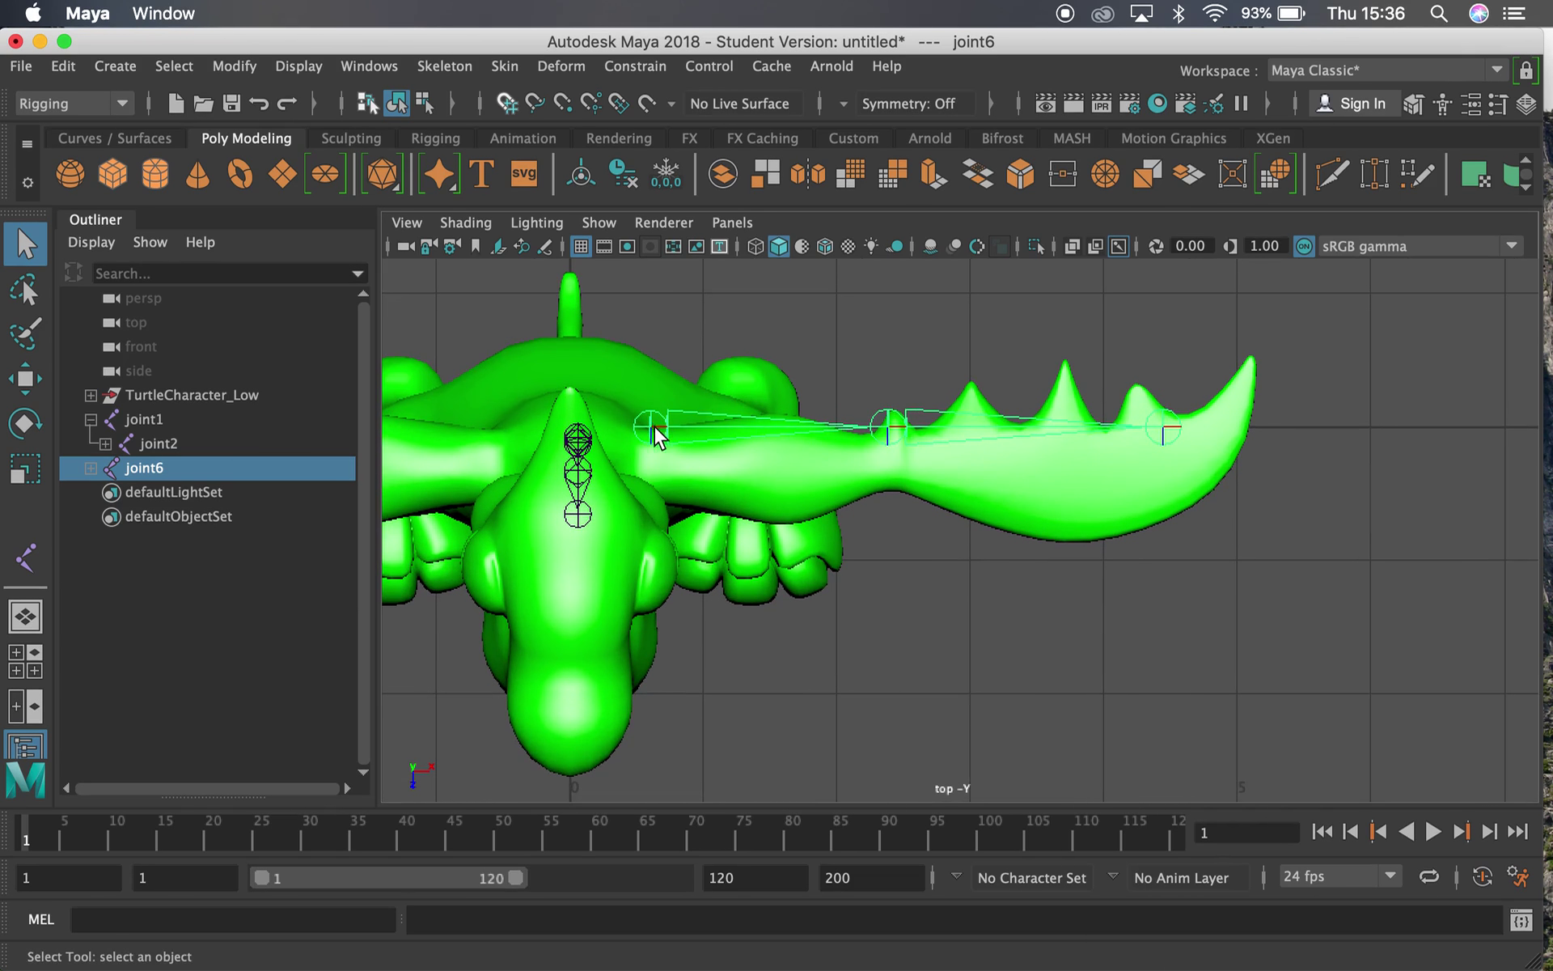
pyautogui.press('w')
pyautogui.moveTo(651, 537); pyautogui.dragTo(654, 575)
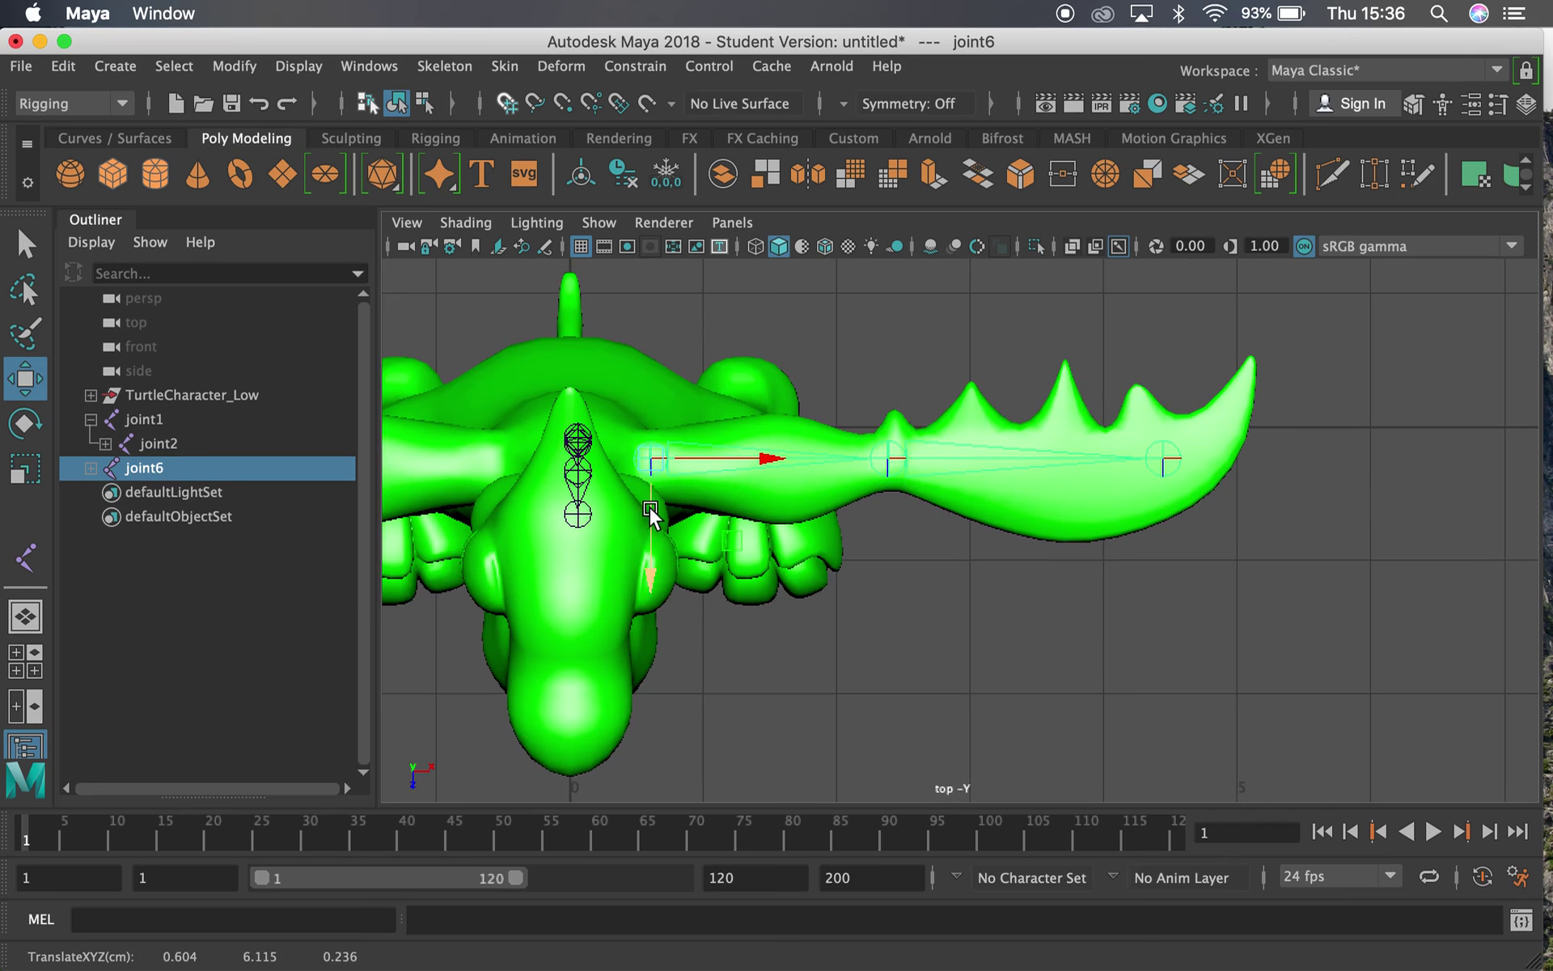
pyautogui.moveTo(648, 555)
pyautogui.mouseDown()
pyautogui.moveTo(648, 571)
pyautogui.moveTo(648, 558)
pyautogui.mouseUp()
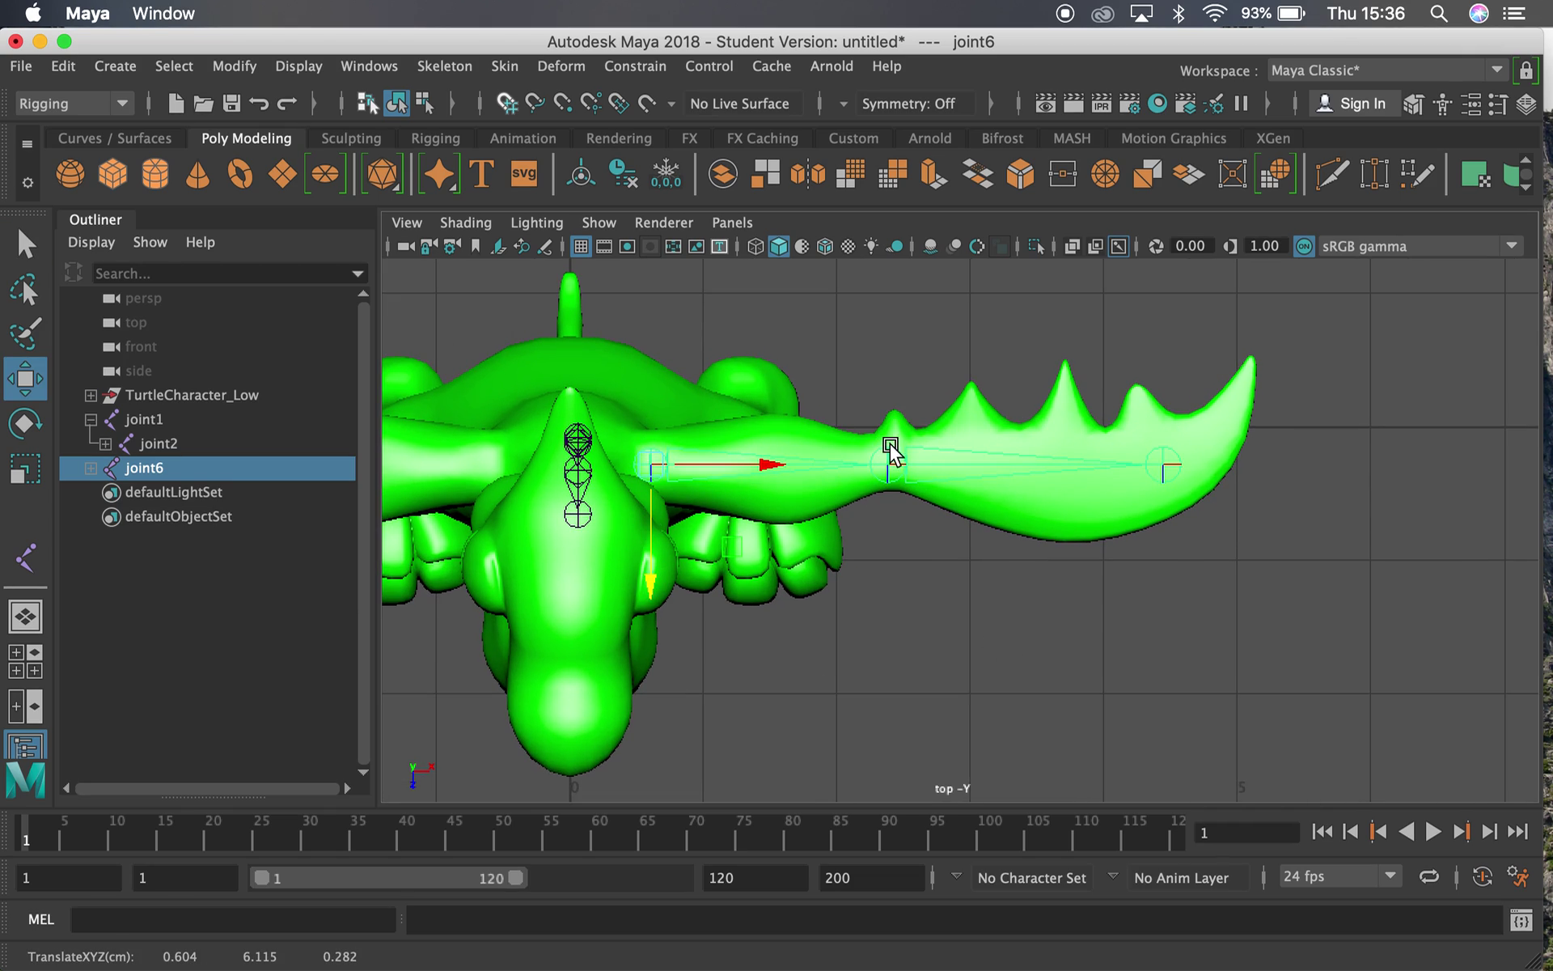
# Move the elbow joint slightly backward along Z and place the wrist joint at about X 4.02 cm, Z 0.28 cm
pyautogui.click(880, 490)
pyautogui.moveTo(894, 576); pyautogui.dragTo(895, 560)
pyautogui.click(1165, 451)
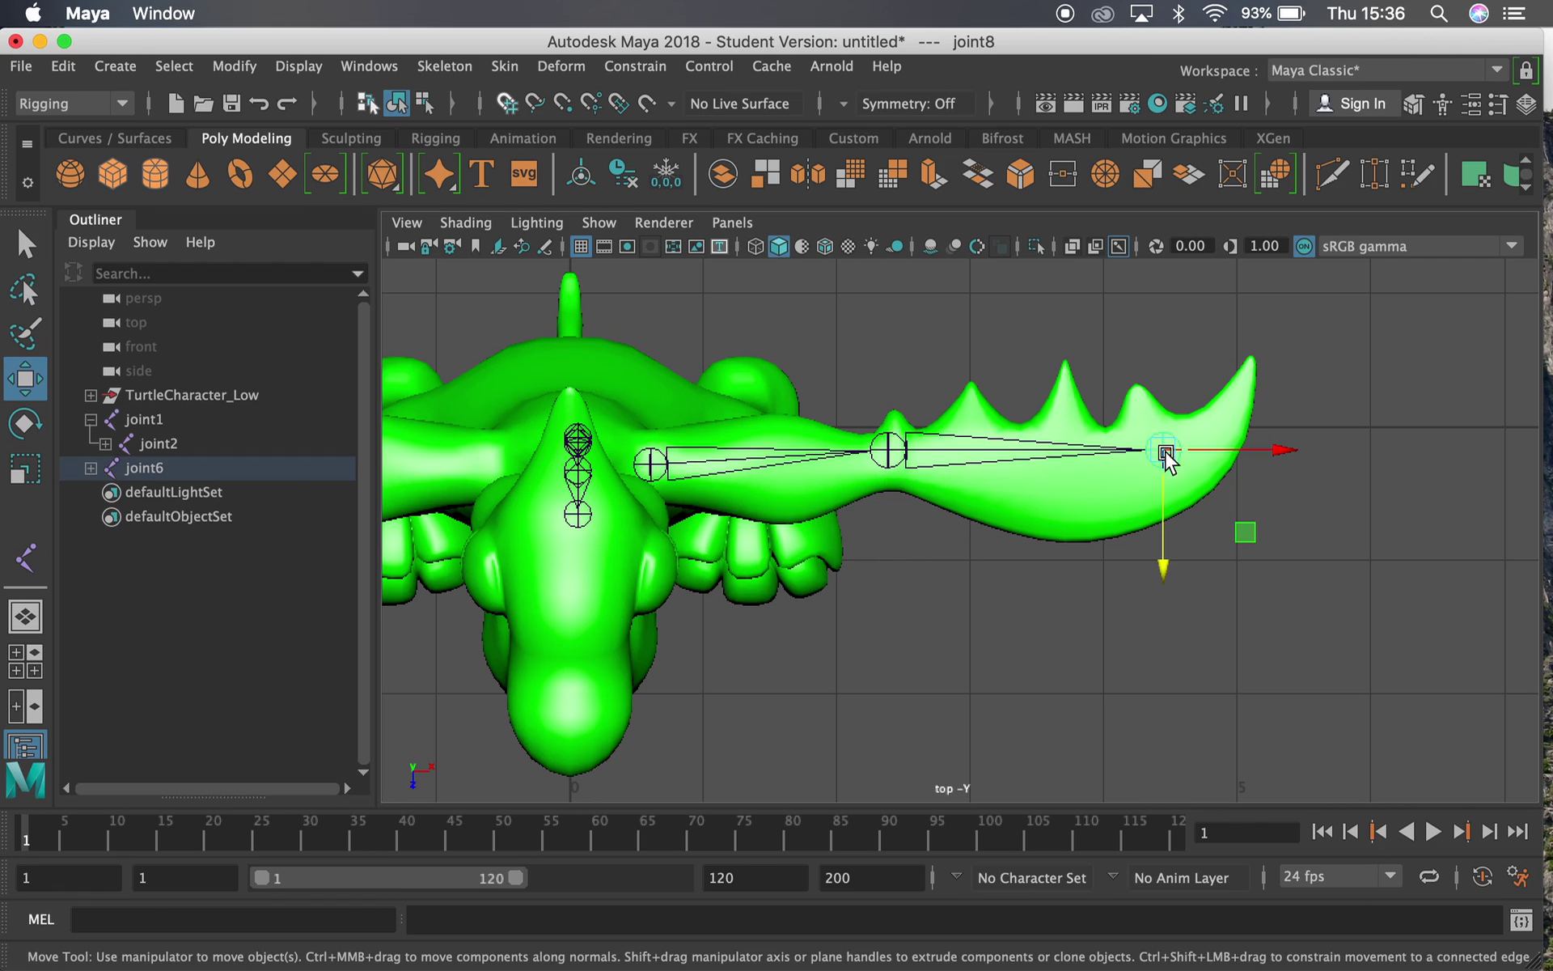
pyautogui.moveTo(1243, 531); pyautogui.dragTo(1199, 542)
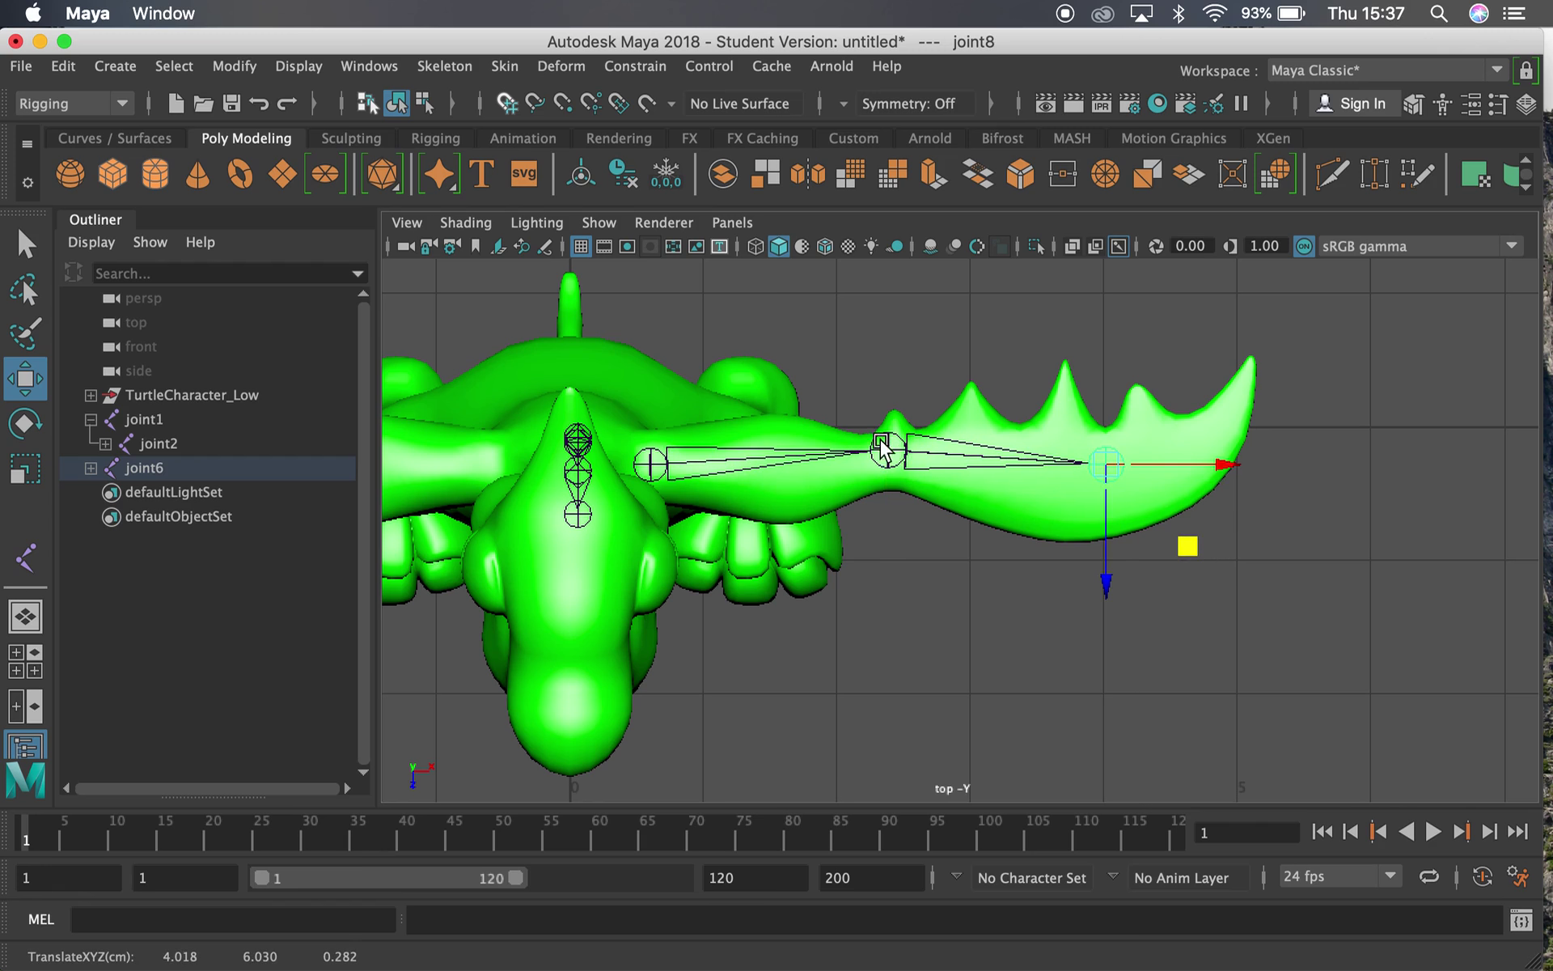
# Try rotating the elbow joint about its Y axis and undo the rotation
pyautogui.click(890, 460)
pyautogui.press('e')
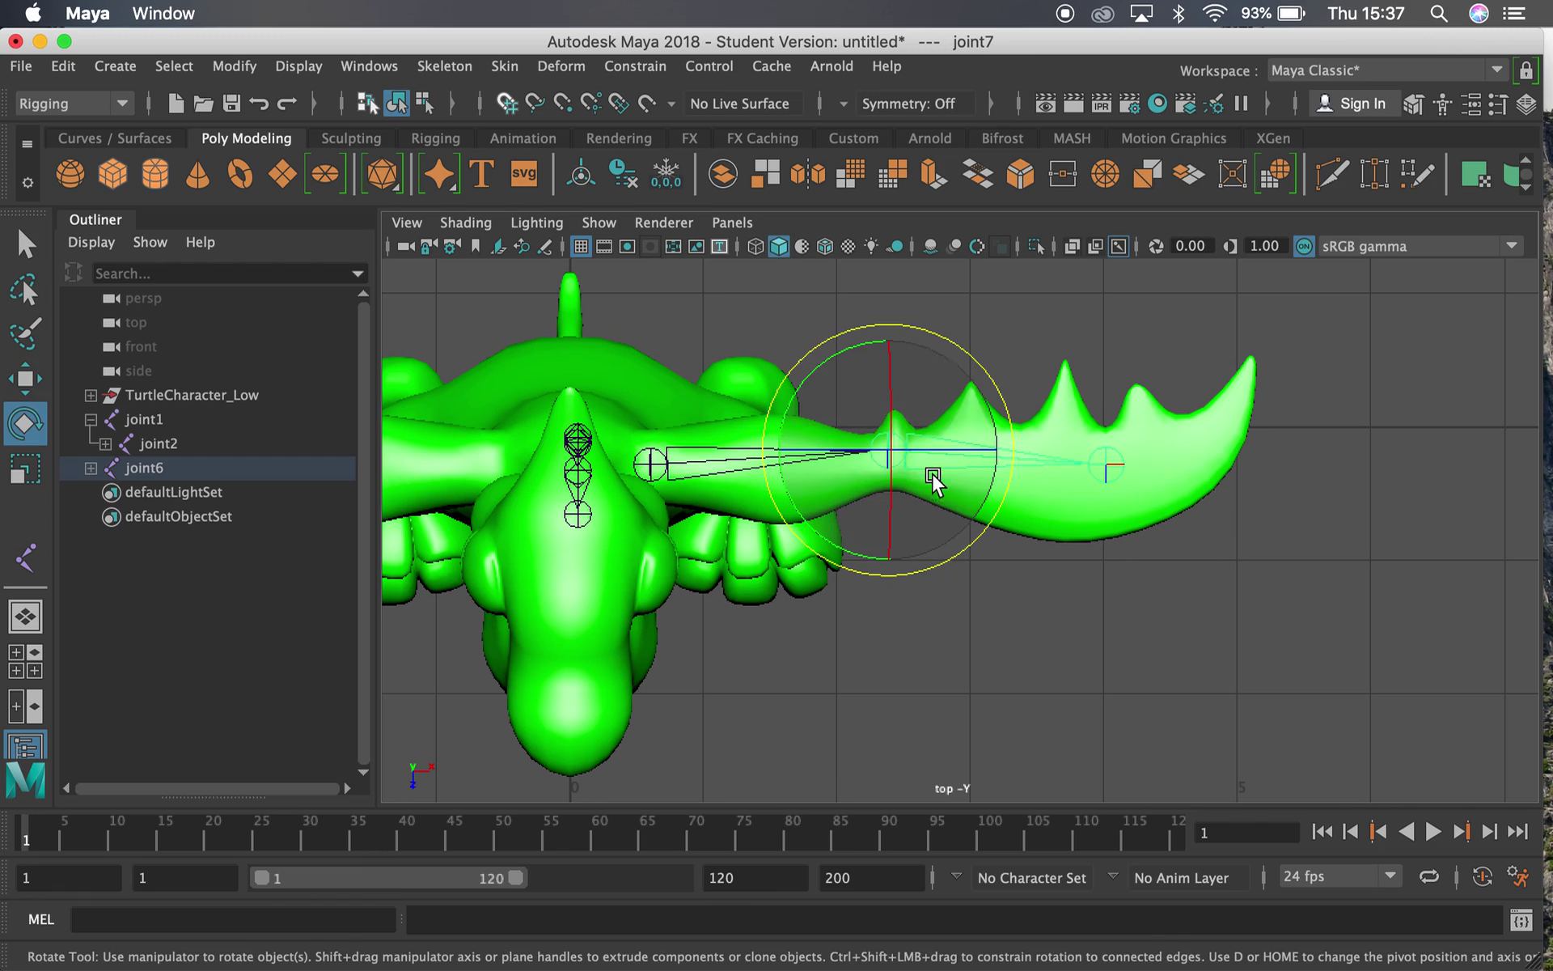
pyautogui.moveTo(847, 342); pyautogui.dragTo(906, 356)
pyautogui.press('z')
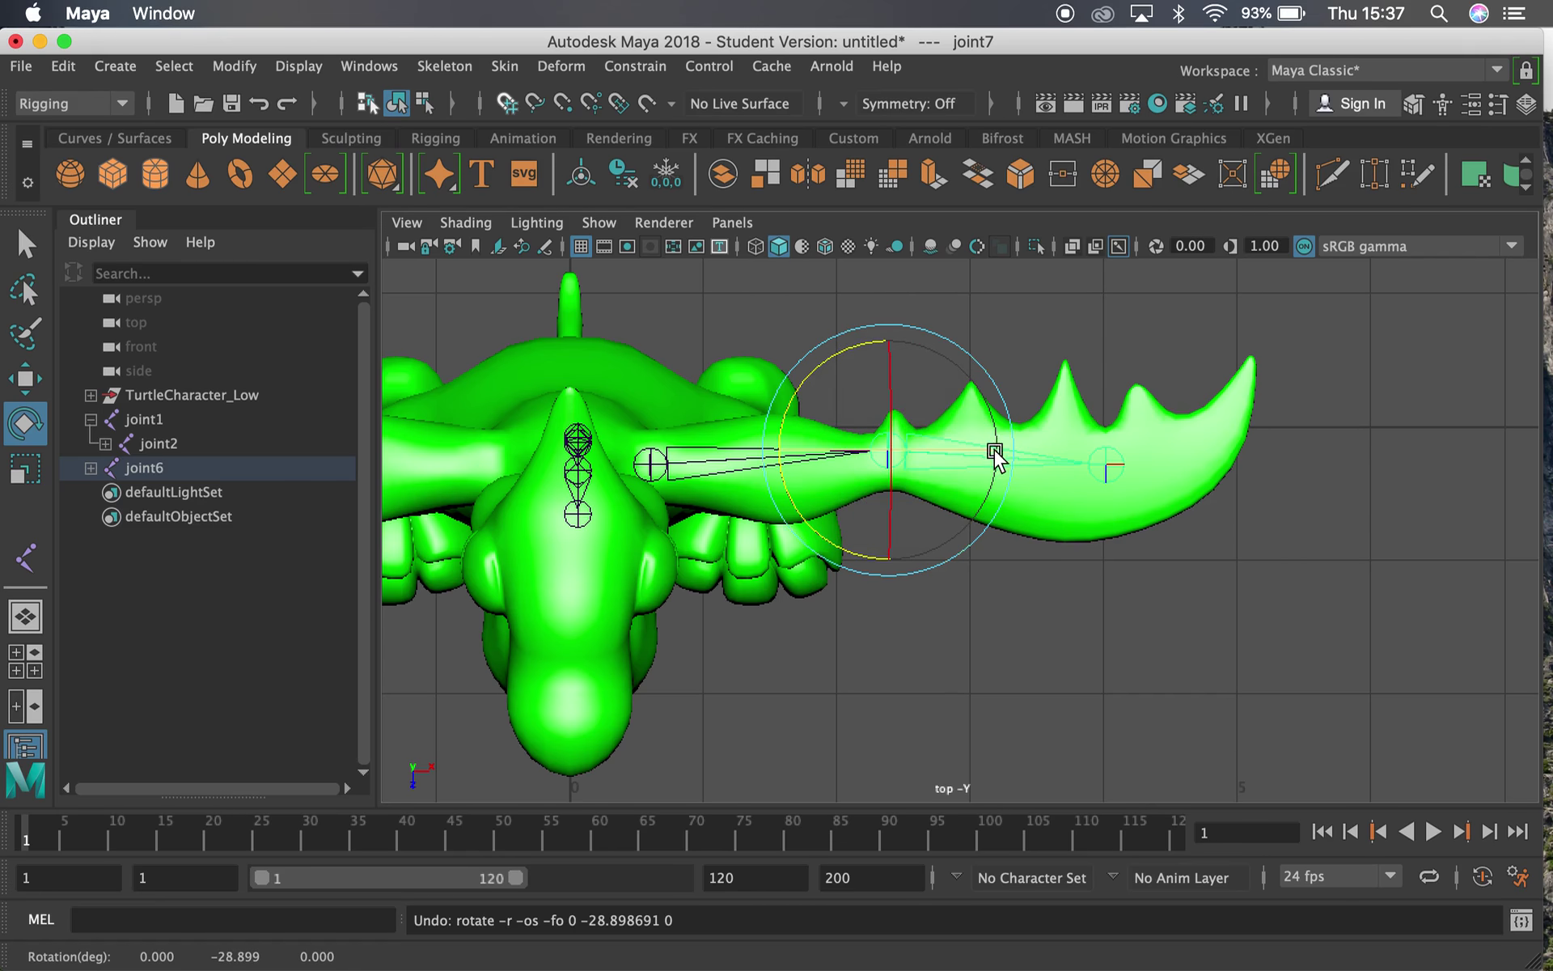
# Return to the front view and expand the arm hierarchy under joint6 to show joint7 and joint8
pyautogui.moveTo(765, 353)
pyautogui.keyDown('alt'); pyautogui.mouseDown()
pyautogui.moveTo(764, 338)
pyautogui.moveTo(774, 374)
pyautogui.mouseUp(); pyautogui.keyUp('alt')
pyautogui.press('space')
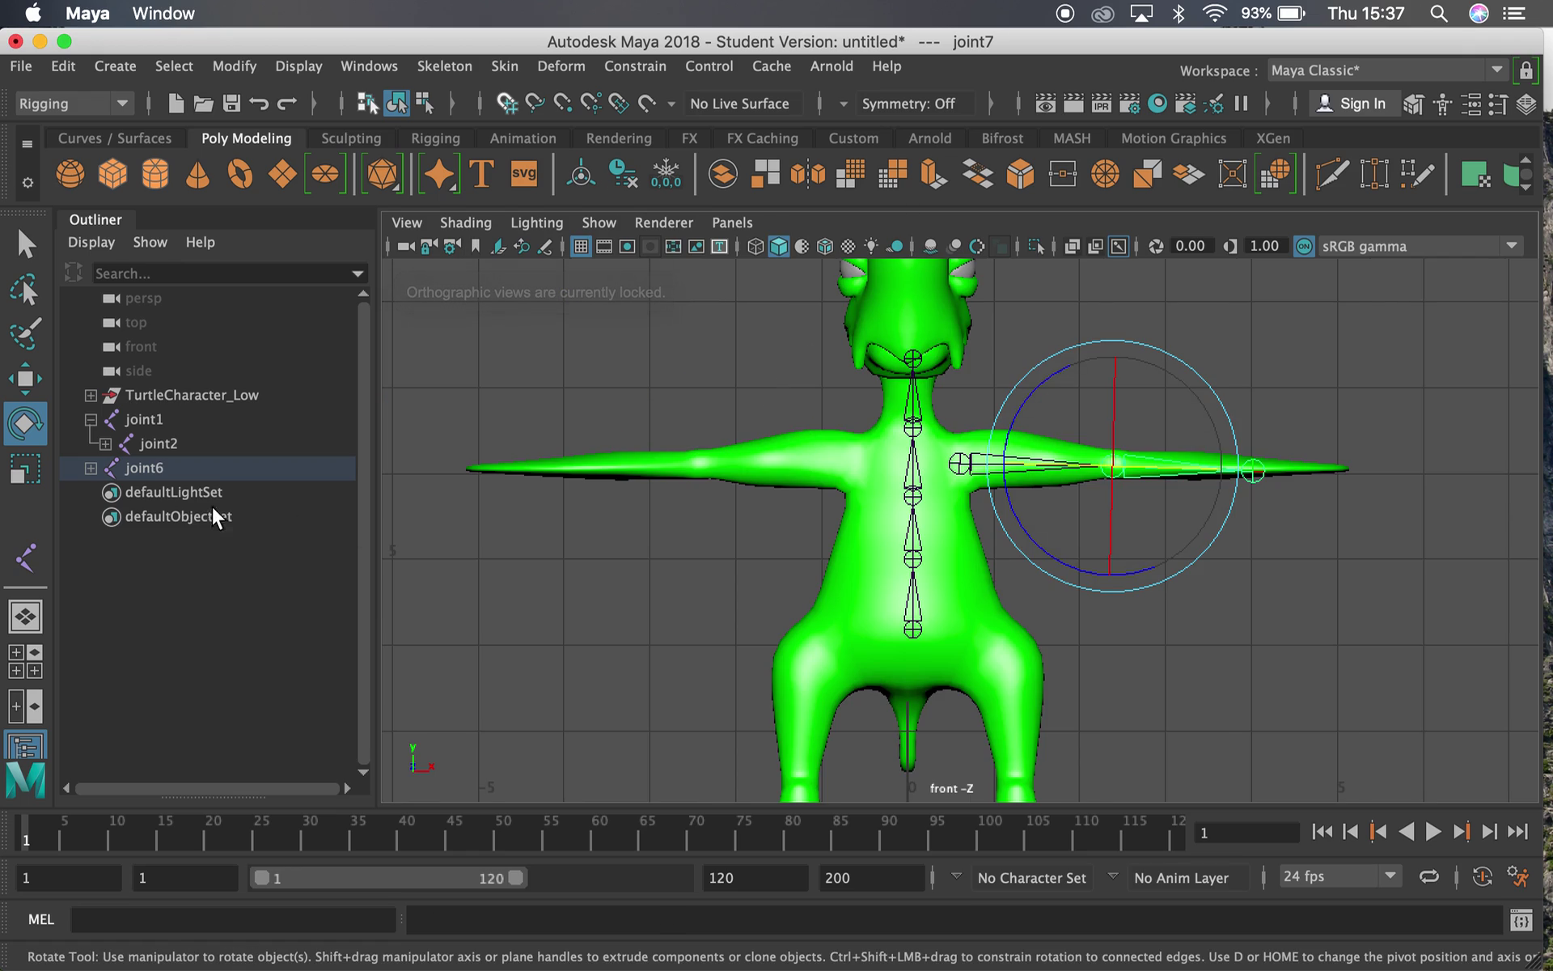
pyautogui.click(89, 469)
pyautogui.click(106, 493)
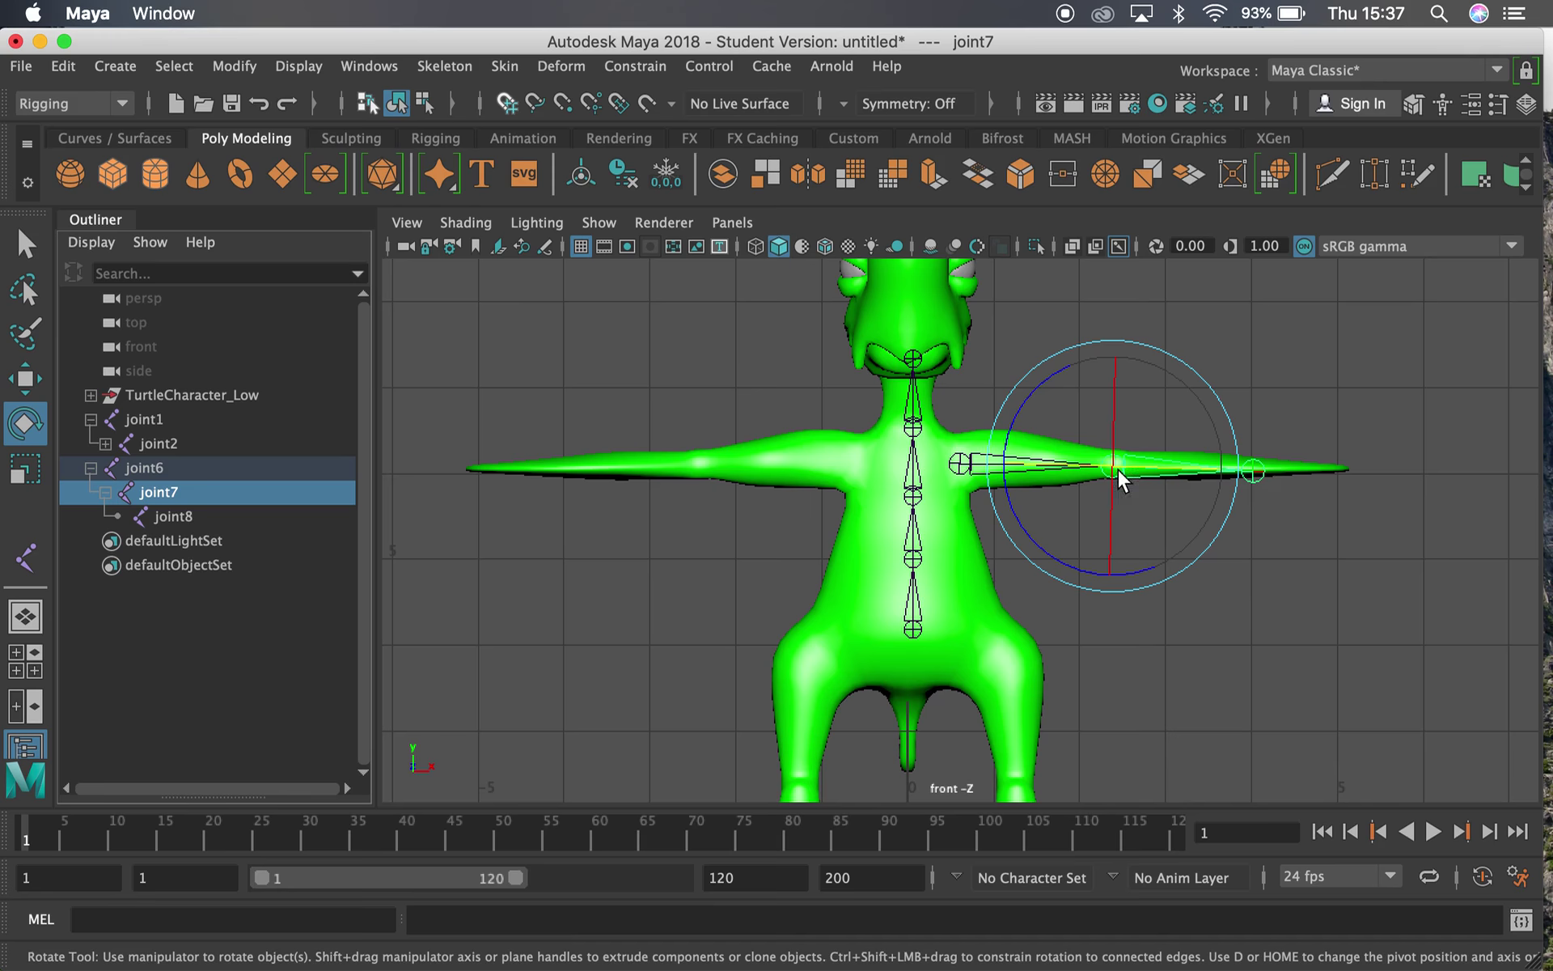
# Parent shoulder joint6 to spine joint3 in the chest
pyautogui.keyDown('alt'); pyautogui.moveTo(942, 460); pyautogui.dragTo(1480, 659, button='right'); pyautogui.keyUp('alt')
pyautogui.keyDown('alt'); pyautogui.moveTo(1079, 463); pyautogui.dragTo(1059, 484, button='middle'); pyautogui.keyUp('alt')
pyautogui.keyDown('alt'); pyautogui.moveTo(1059, 484); pyautogui.dragTo(1368, 680, button='right'); pyautogui.keyUp('alt')
pyautogui.click(931, 368)
pyautogui.press('q')
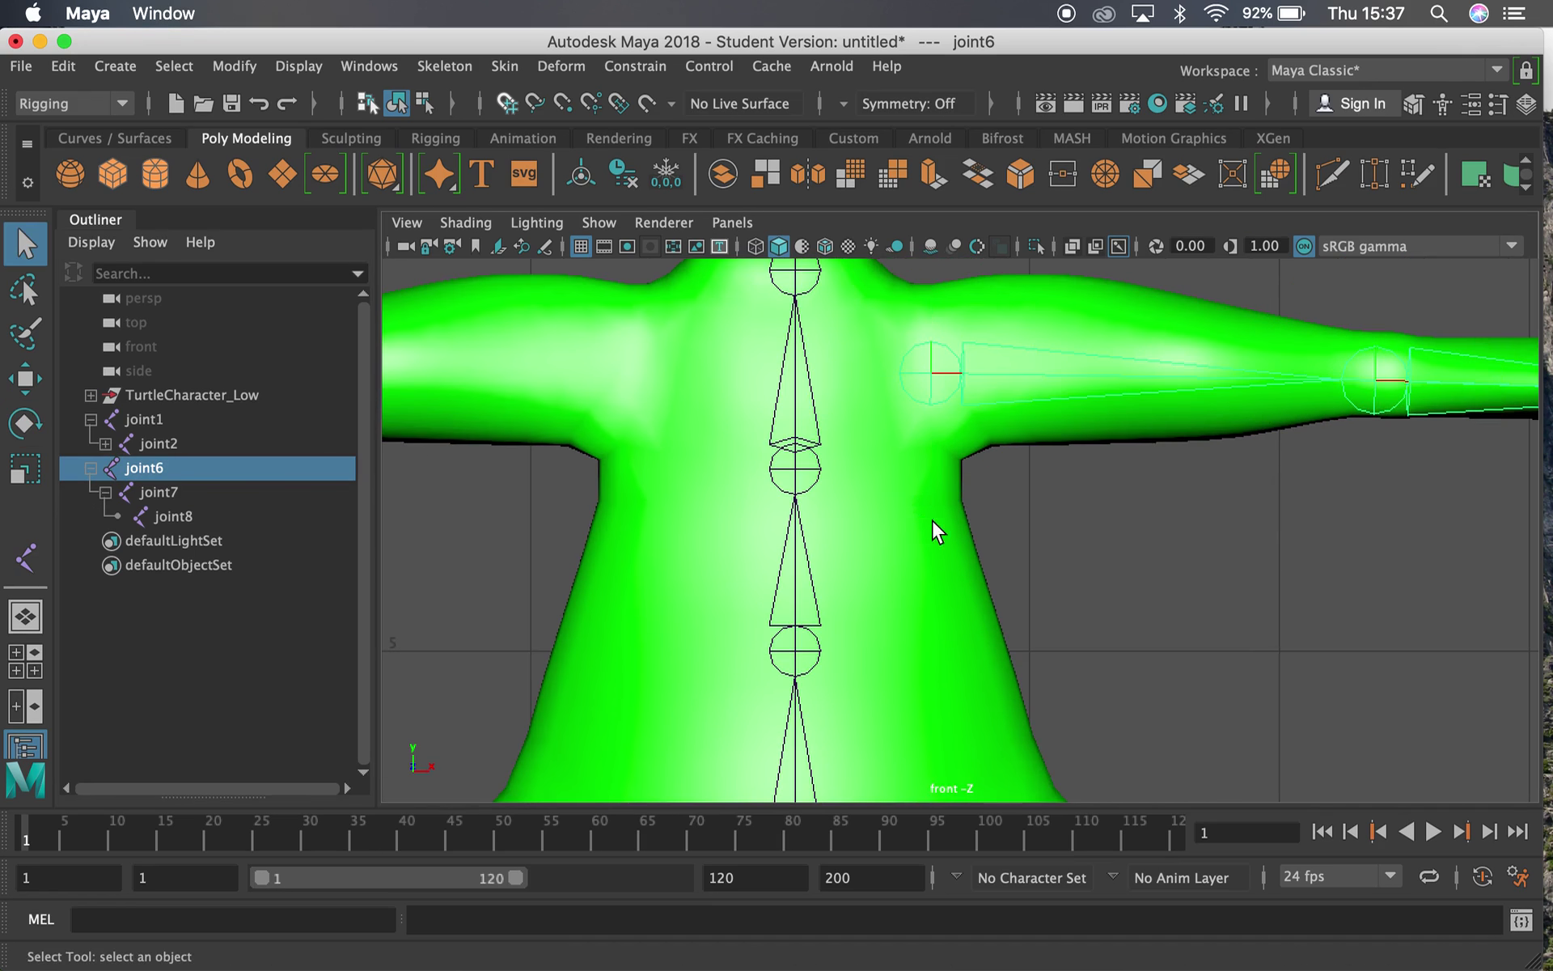
pyautogui.keyDown('shift'); pyautogui.click(798, 477); pyautogui.keyUp('shift')
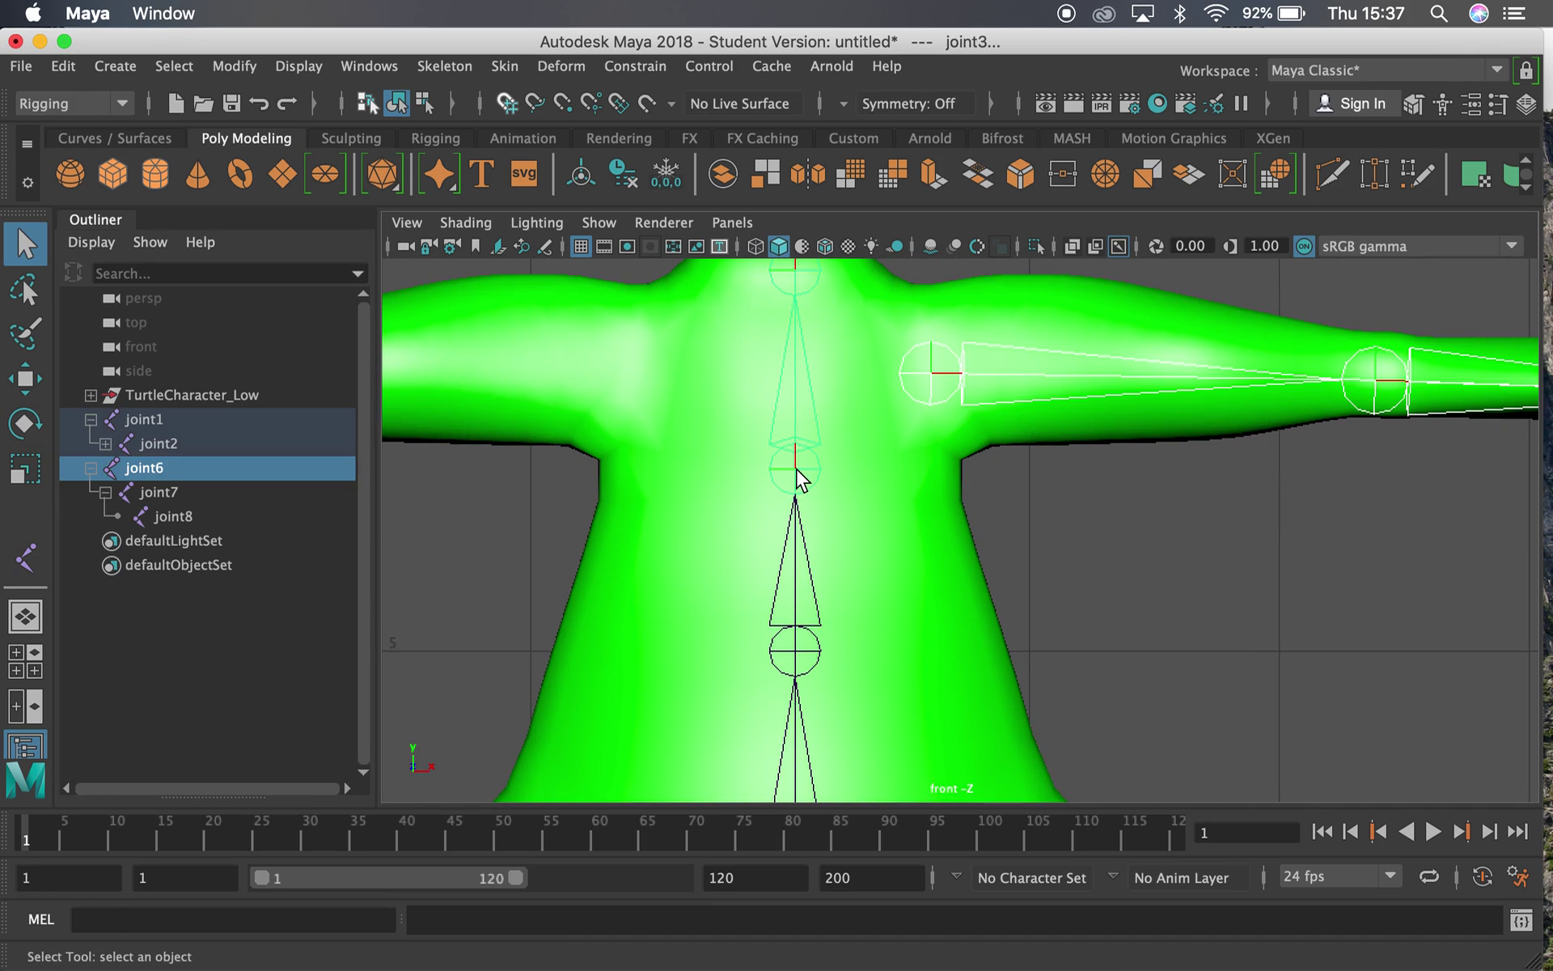
pyautogui.press('p')
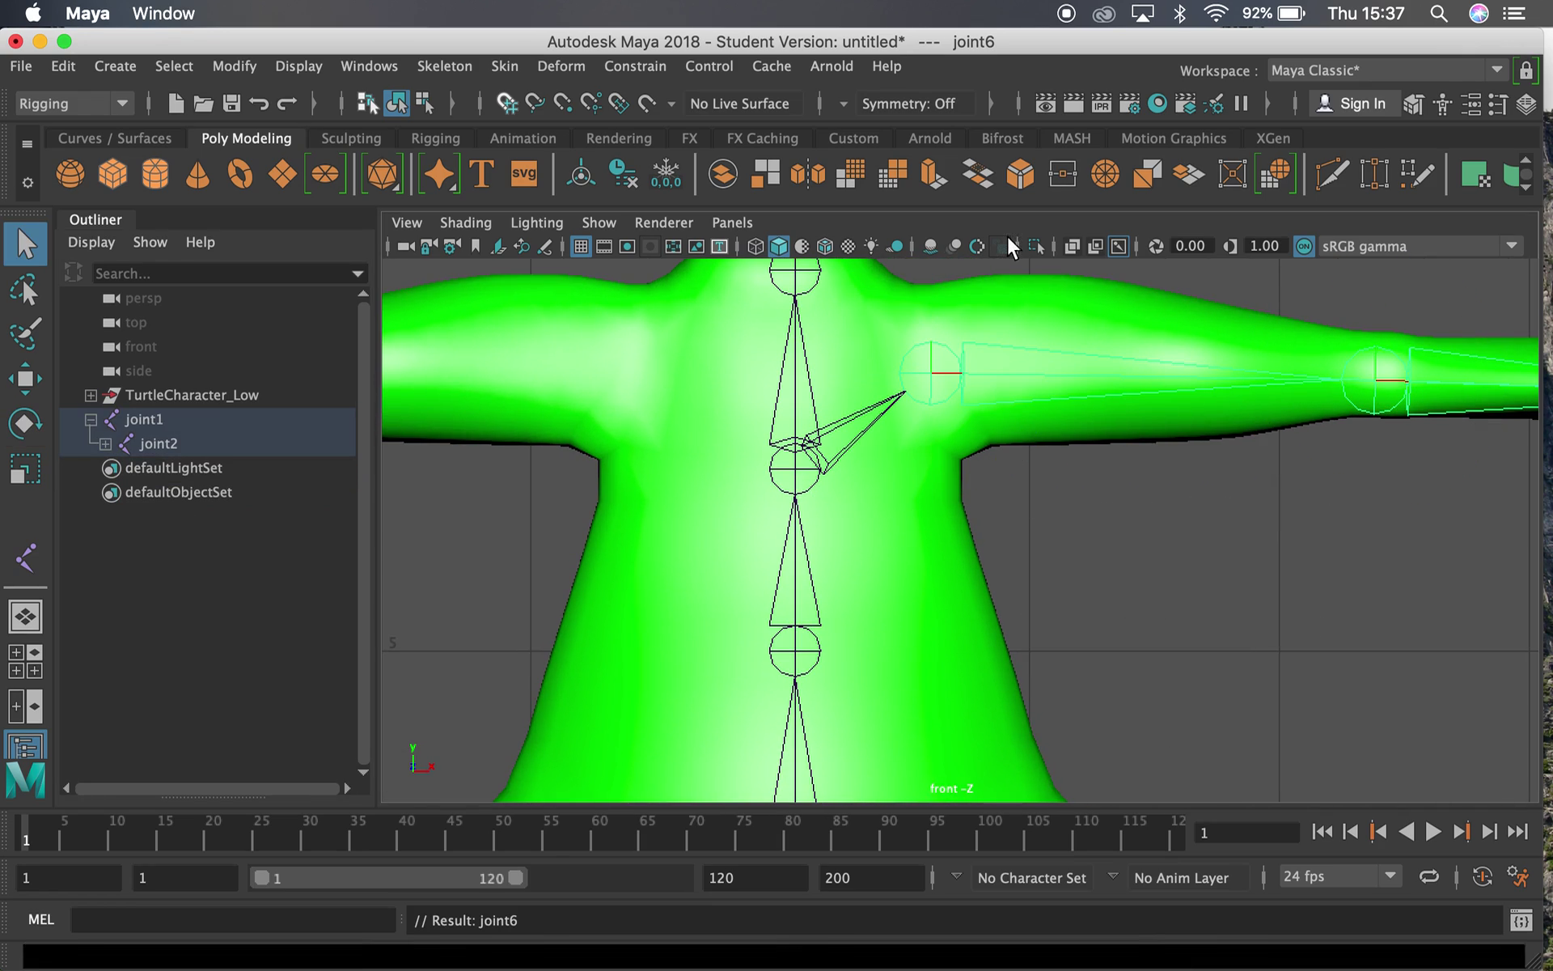
# Expand the joint hierarchy below joint2, including the arm branch down to joint8
pyautogui.keyDown('alt'); pyautogui.moveTo(1043, 487); pyautogui.dragTo(849, 479, button='right'); pyautogui.keyUp('alt')
pyautogui.keyDown('alt'); pyautogui.moveTo(936, 493); pyautogui.dragTo(845, 460, button='middle'); pyautogui.keyUp('alt')
pyautogui.keyDown('alt'); pyautogui.moveTo(1004, 550); pyautogui.dragTo(1084, 558, button='right'); pyautogui.keyUp('alt')
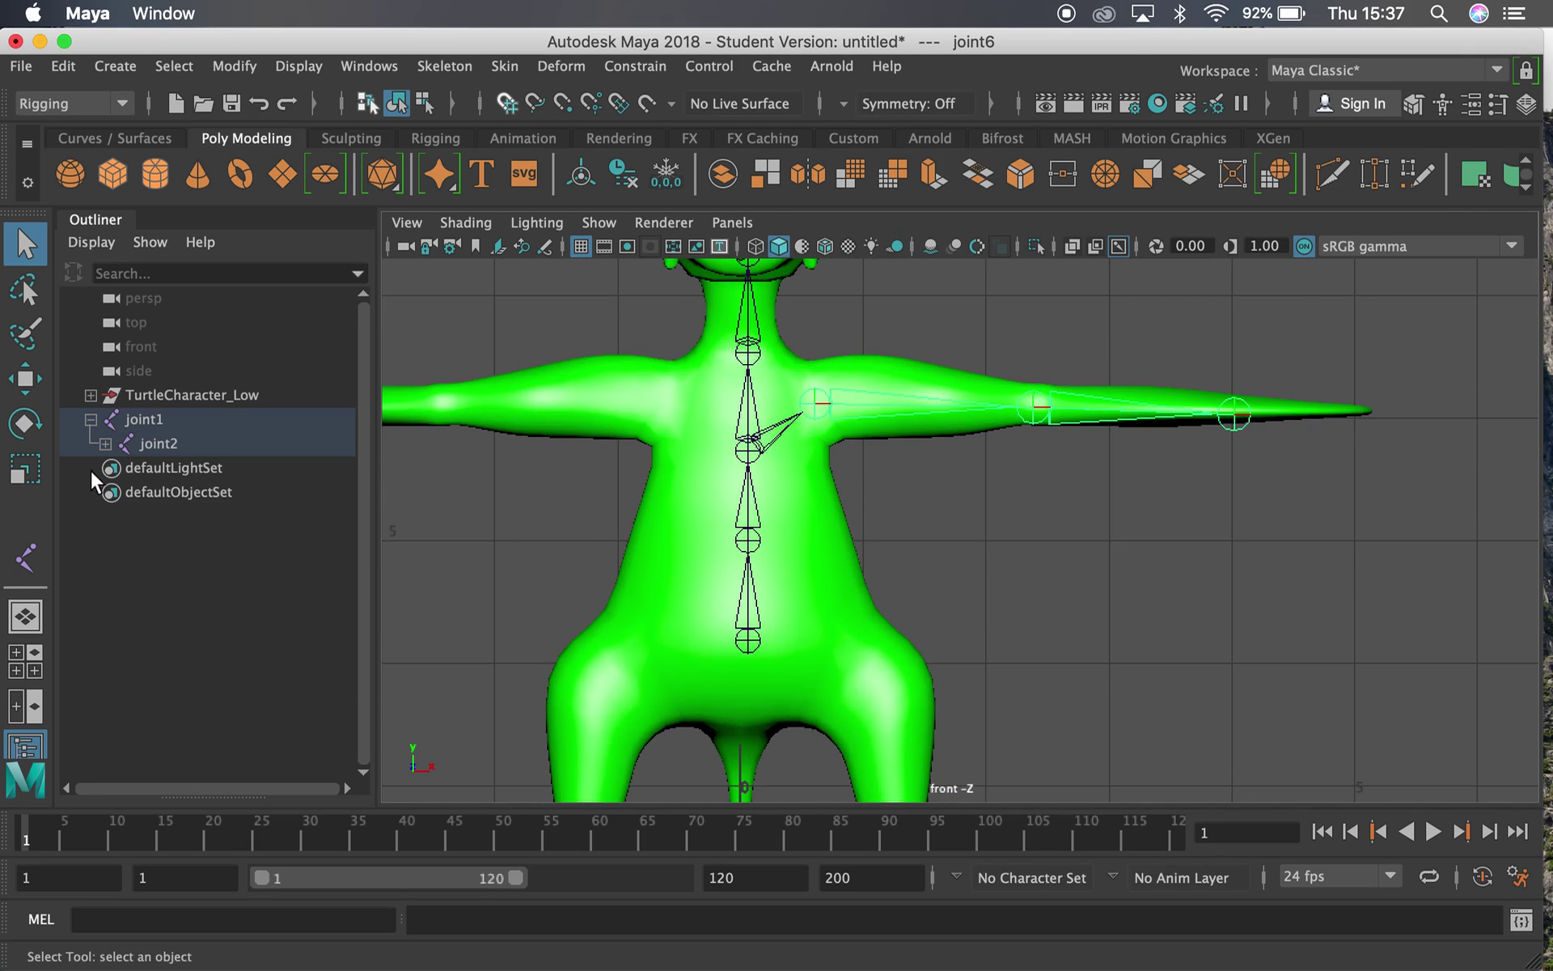
pyautogui.click(106, 443)
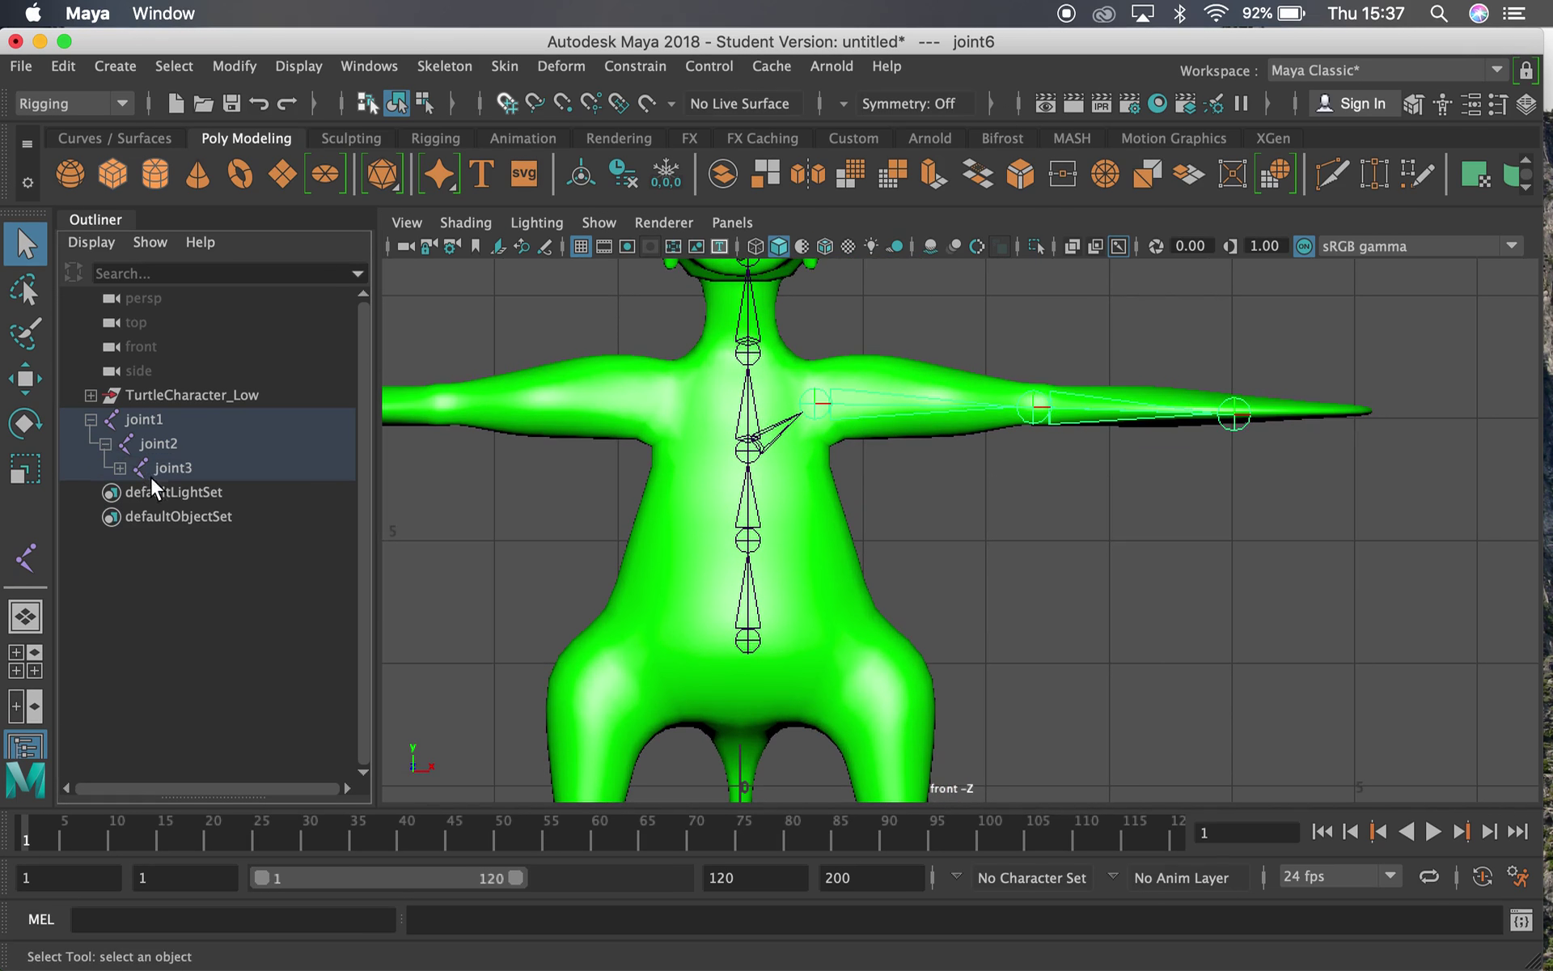
pyautogui.click(120, 468)
pyautogui.click(135, 492)
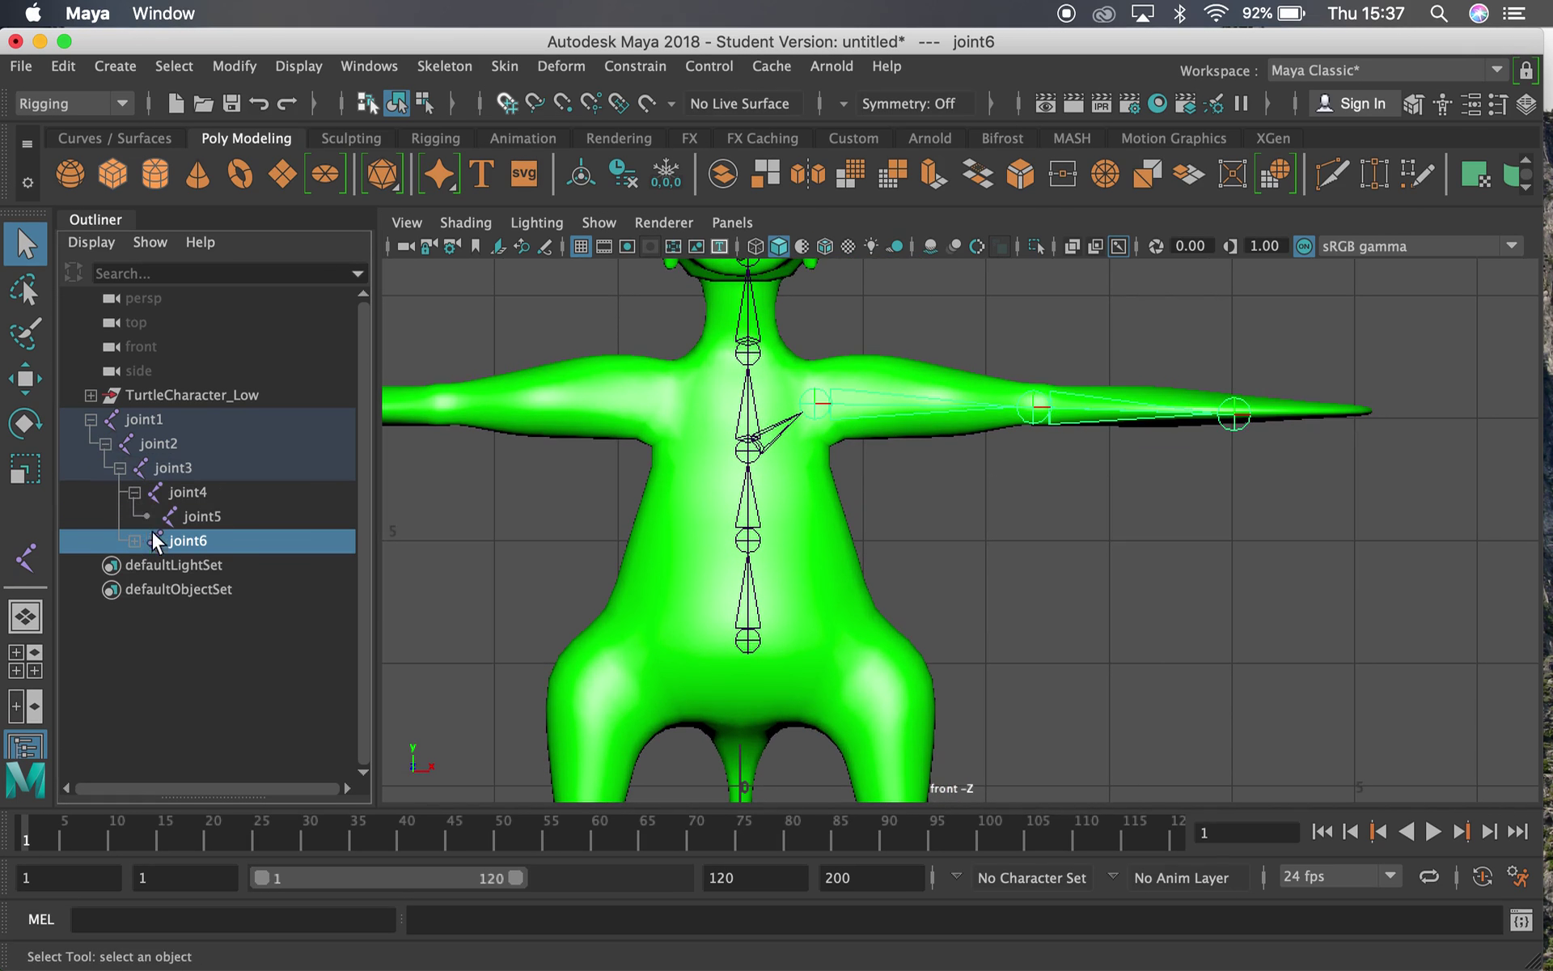
pyautogui.click(135, 540)
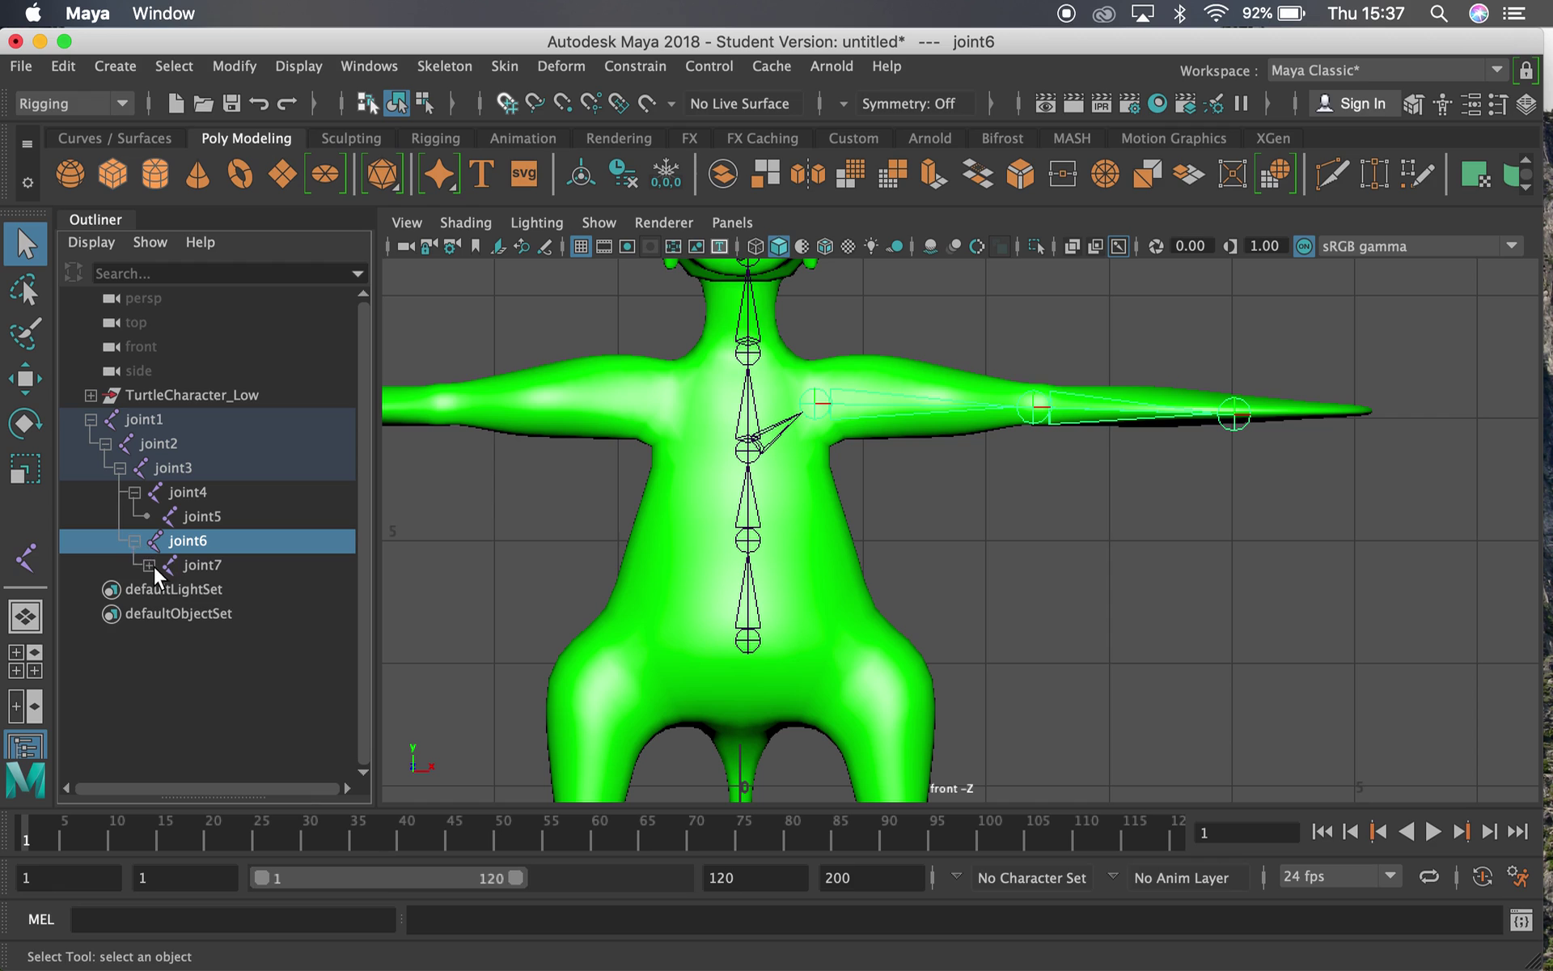
pyautogui.click(150, 565)
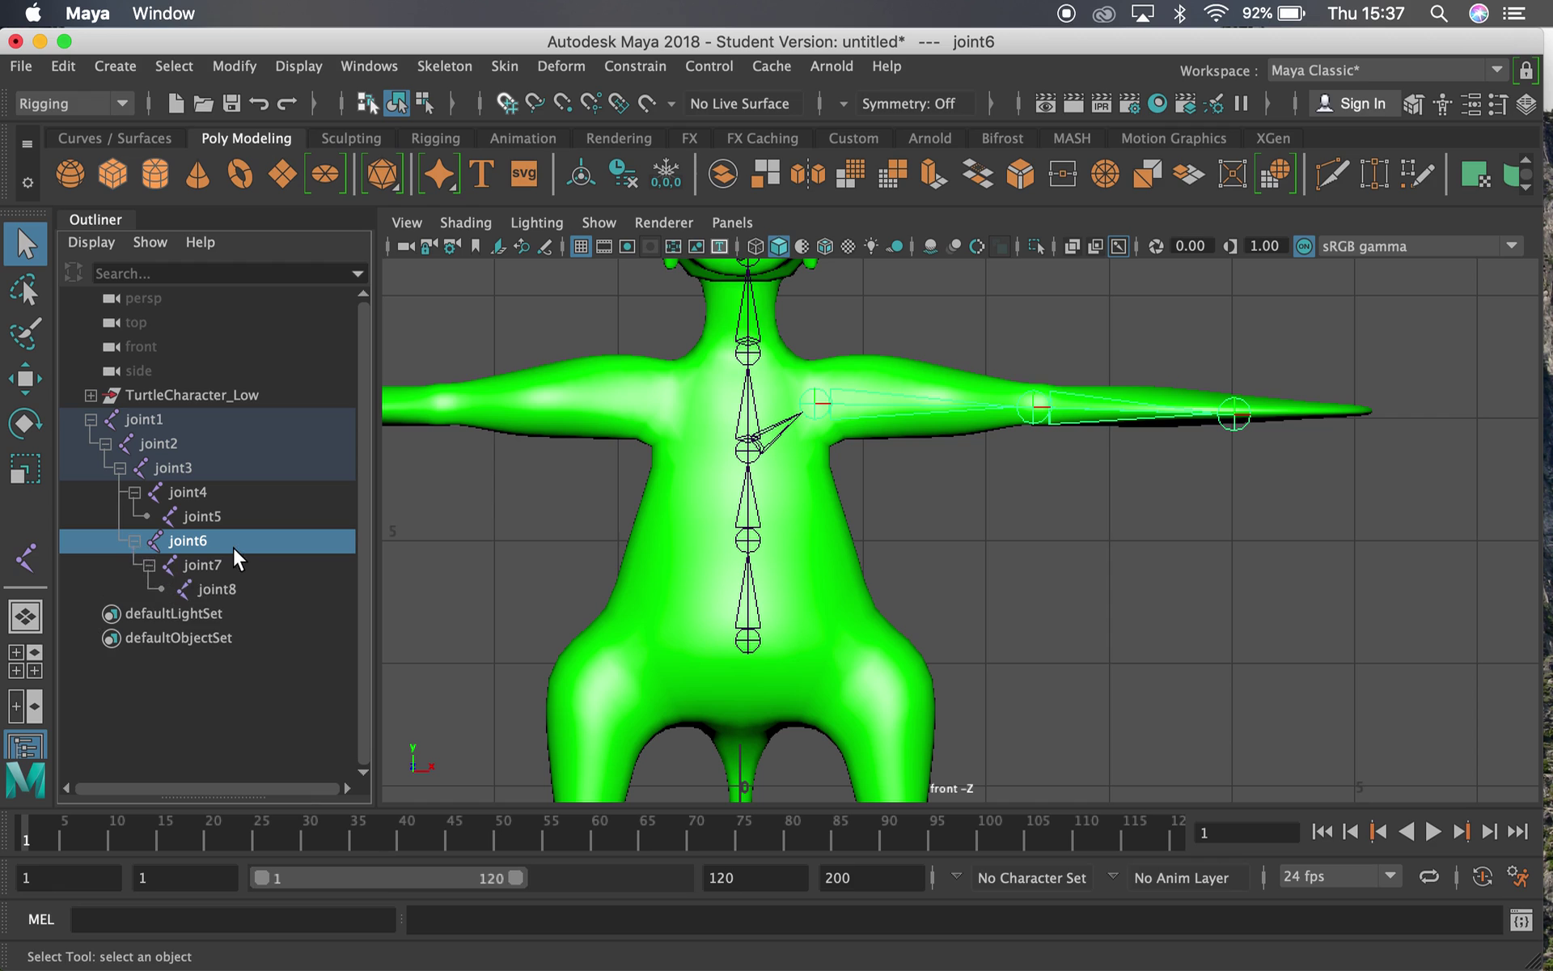
# Rename joint6 as LeftShoulder
pyautogui.doubleClick(176, 542)
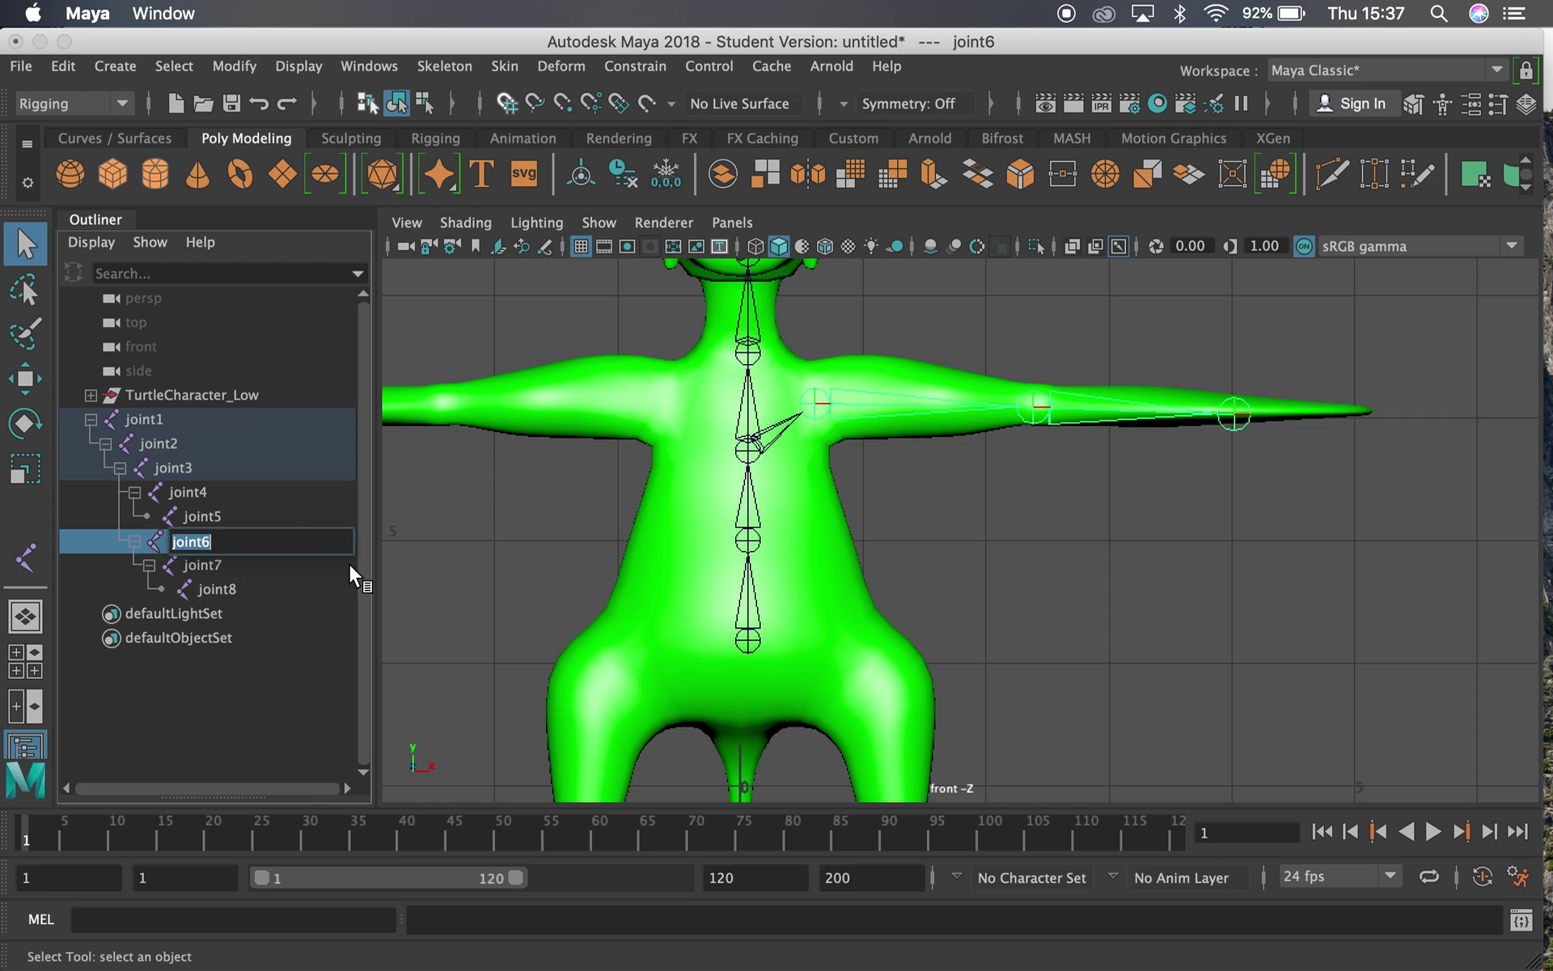
pyautogui.write('LeftU')
pyautogui.press('BackSpace')
pyautogui.write('Shoulder')
pyautogui.press('Return')
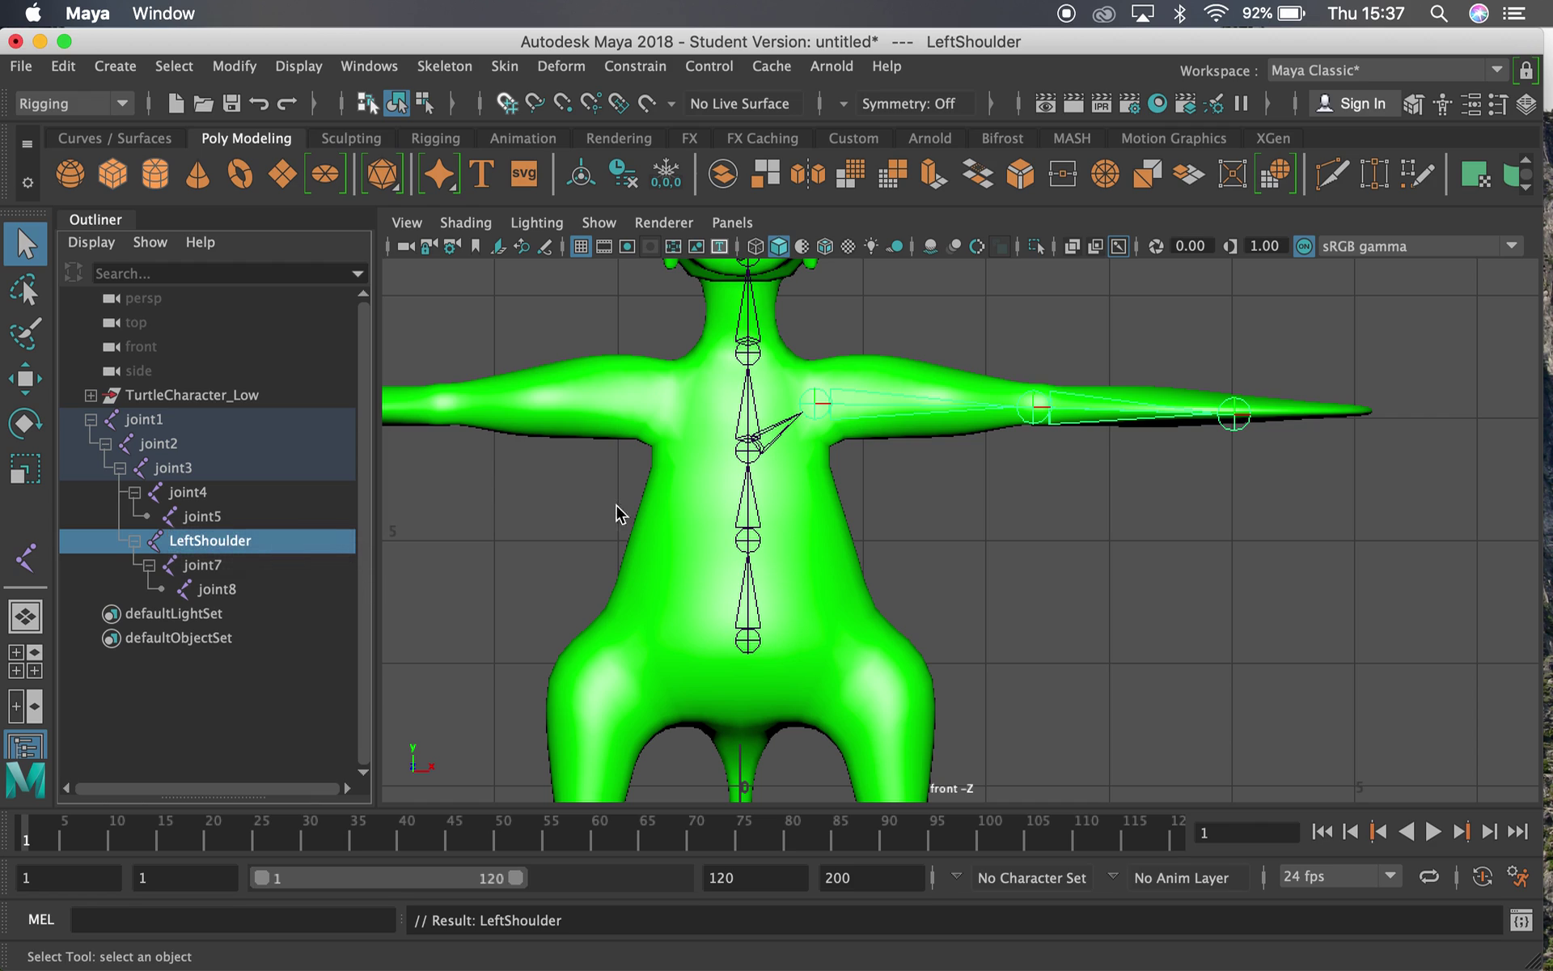
# Rename joint7 as LeftElbow
pyautogui.click(1045, 408)
pyautogui.doubleClick(203, 565)
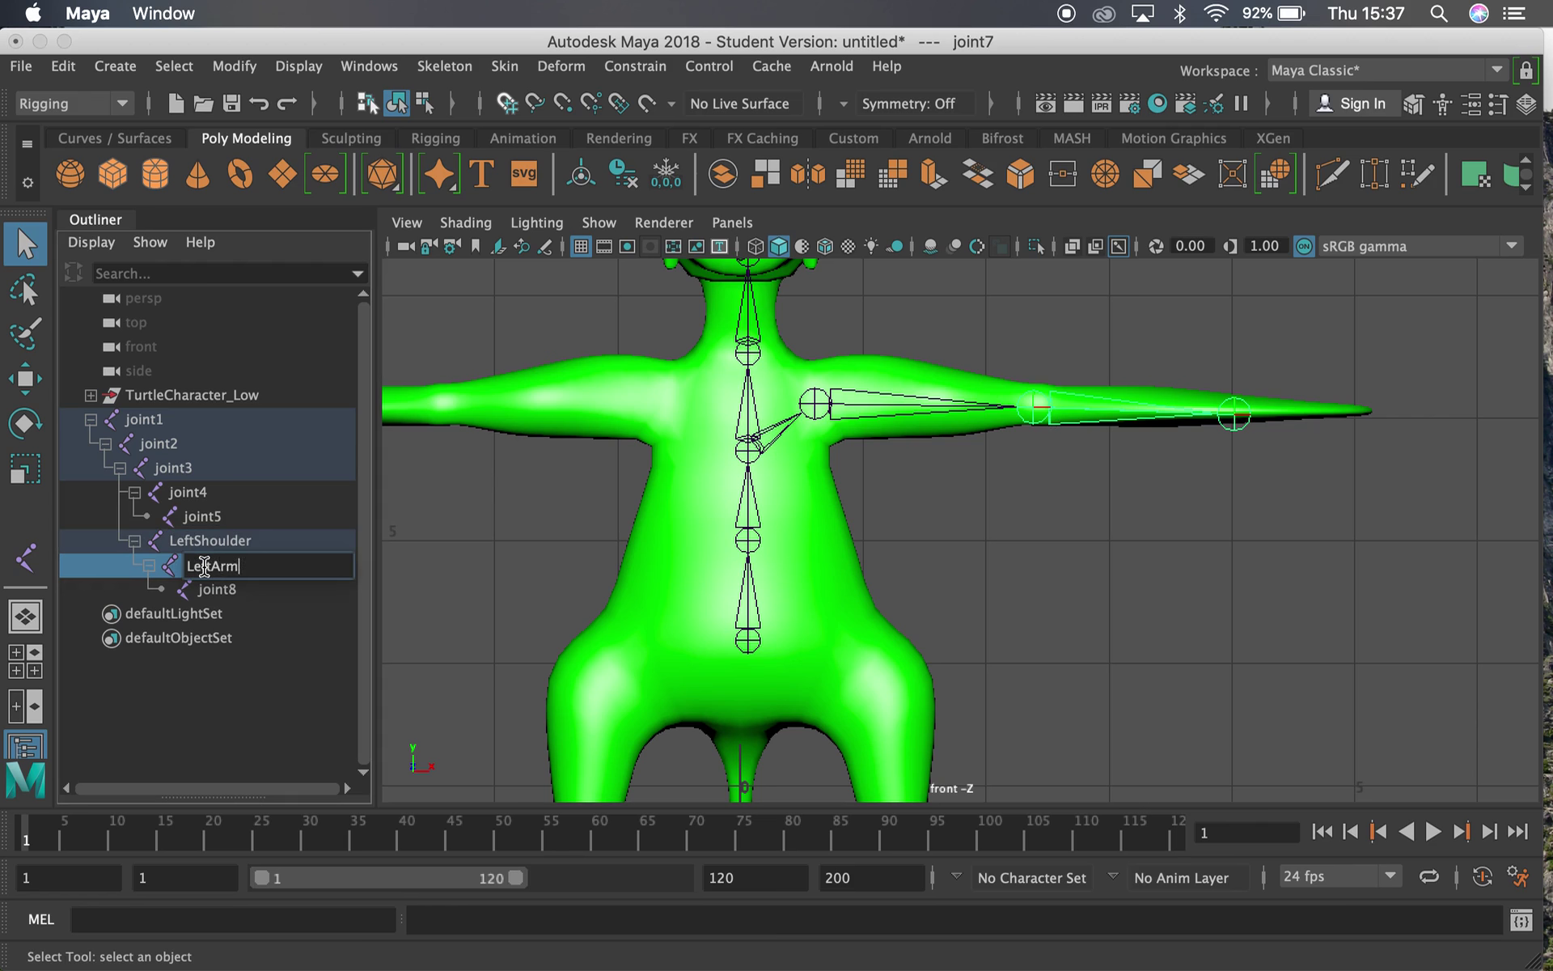
pyautogui.write('LeftElbow')
pyautogui.press('Return')
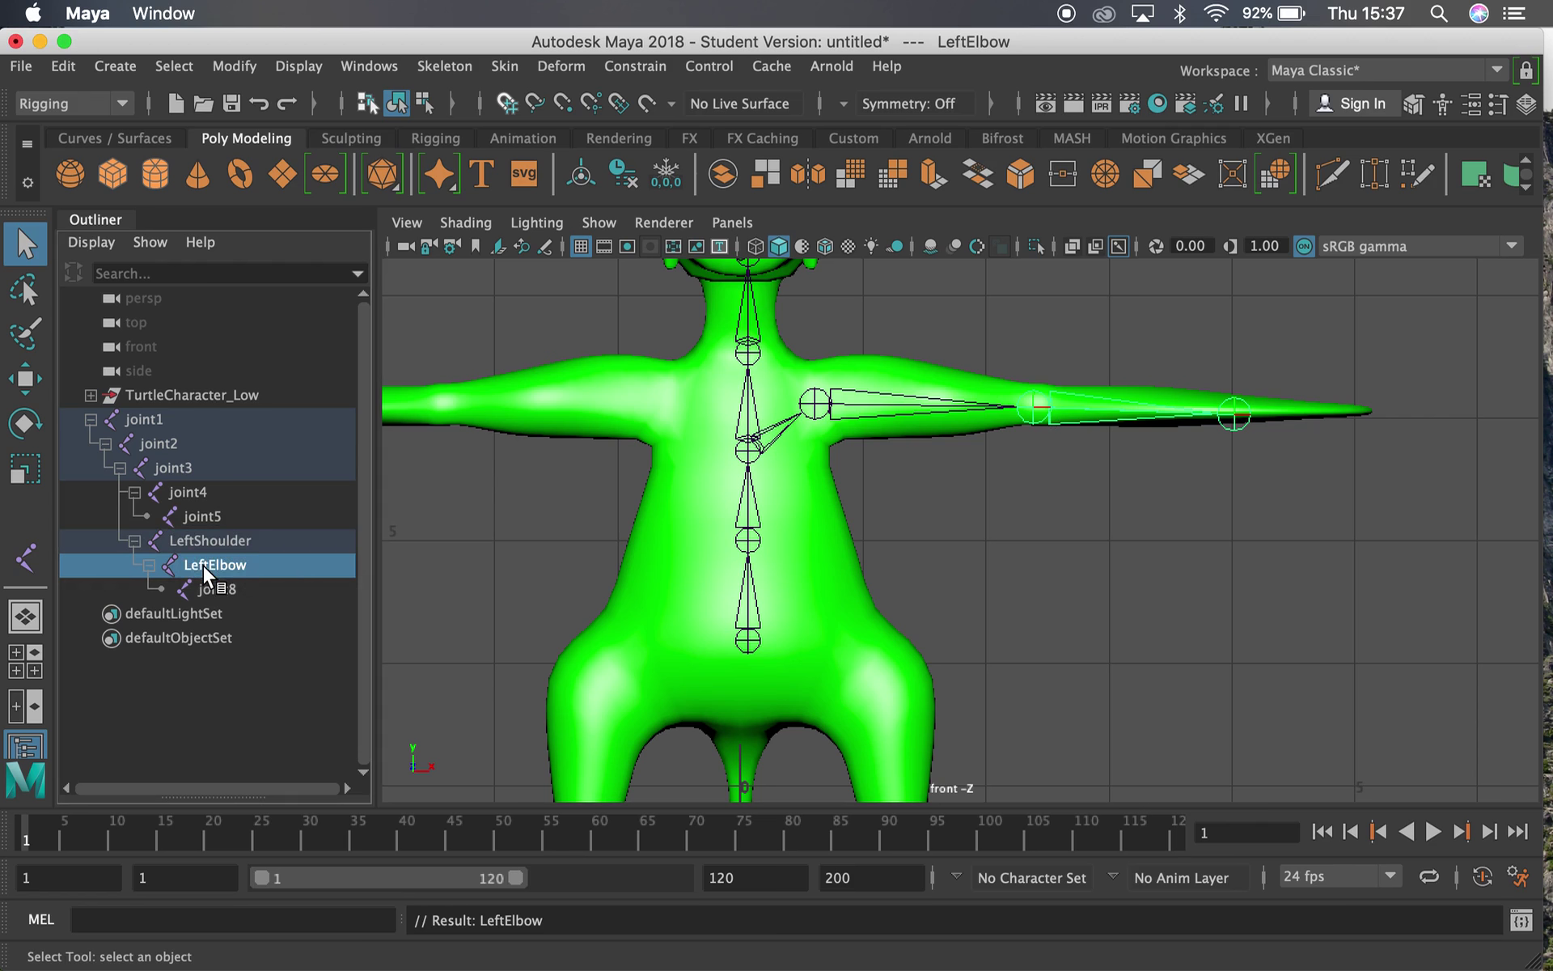
# Rename joint8 as LeftArmEnd
pyautogui.doubleClick(227, 589)
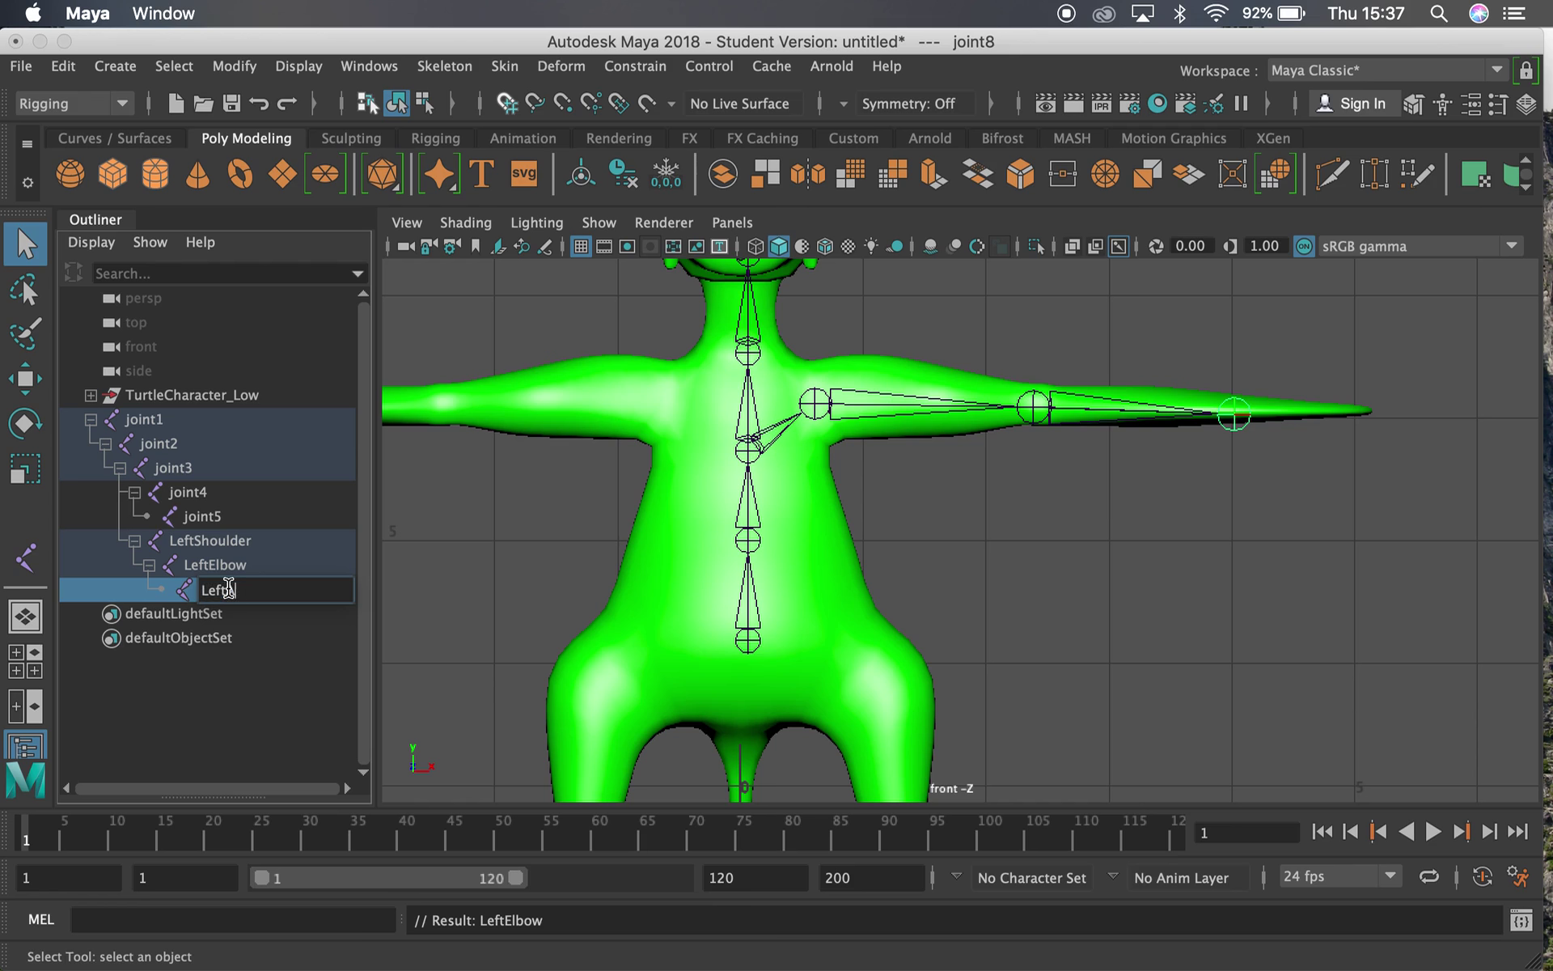
pyautogui.write('LeftArmEnd')
pyautogui.press('Return')
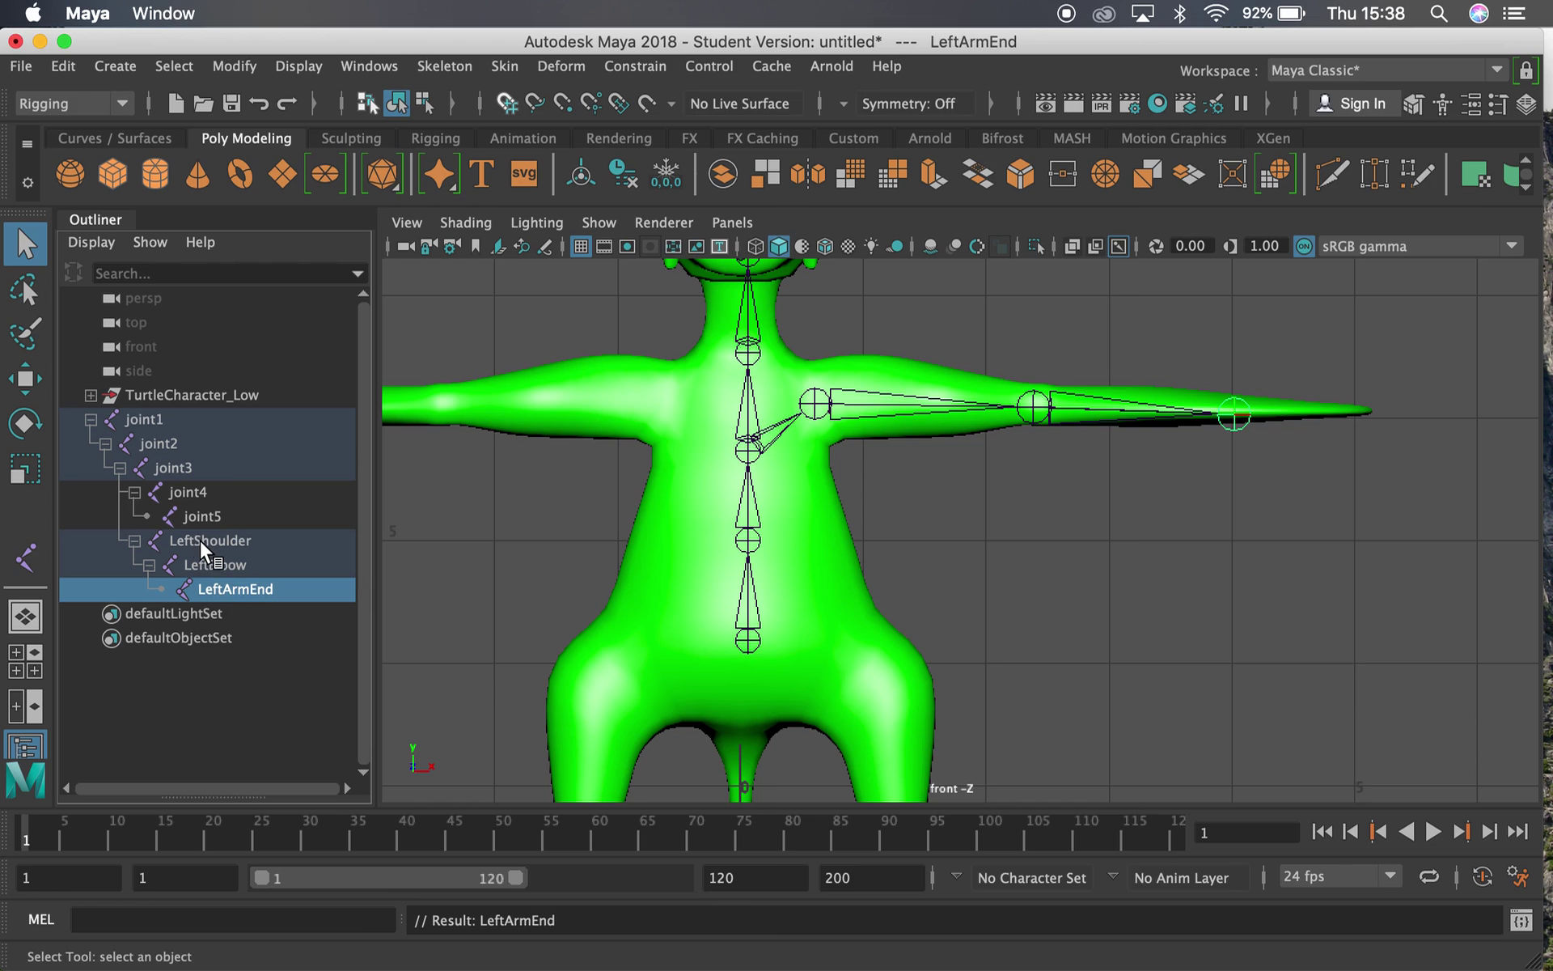
# Select the LeftShoulder joint and review the Mirror Joints options without applying them
pyautogui.click(824, 406)
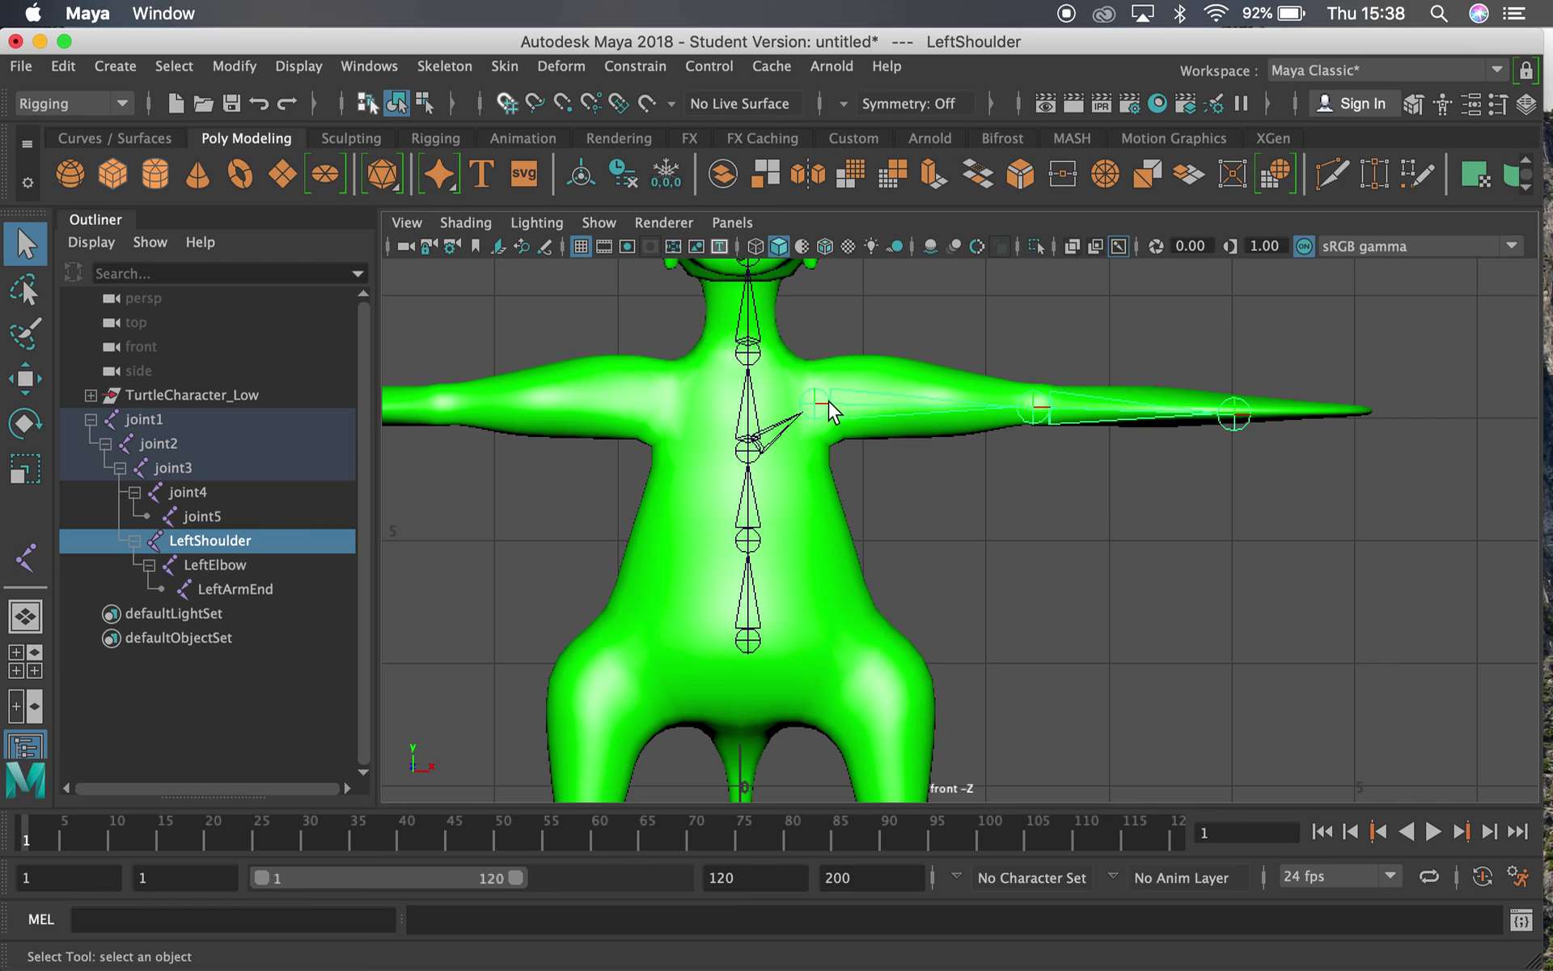
pyautogui.click(442, 65)
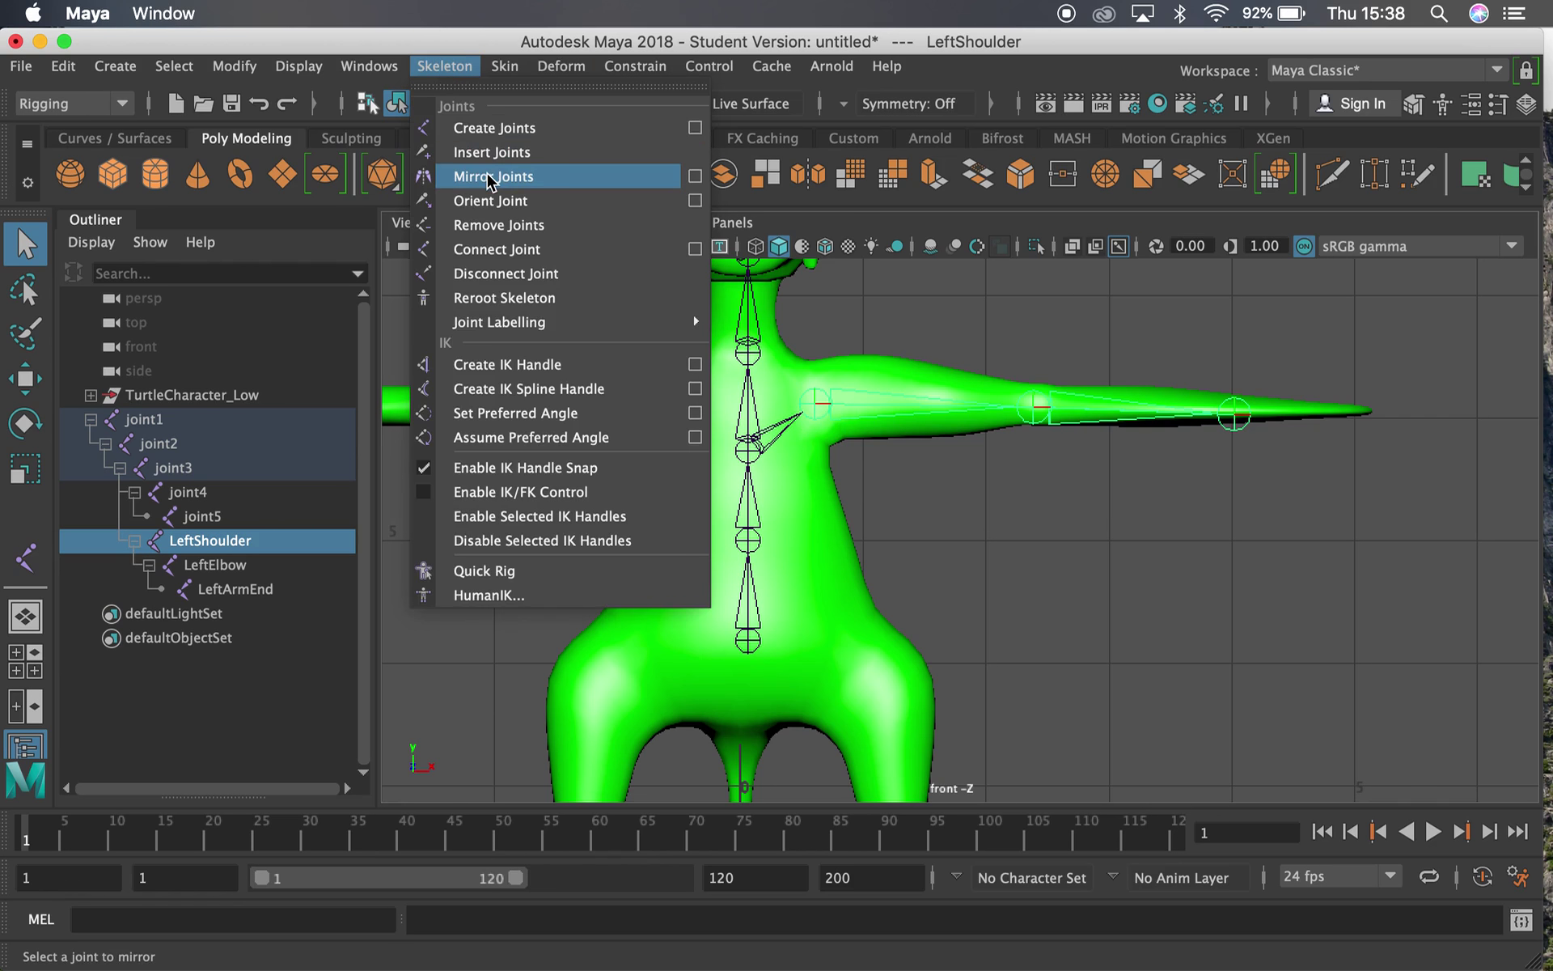
pyautogui.click(695, 175)
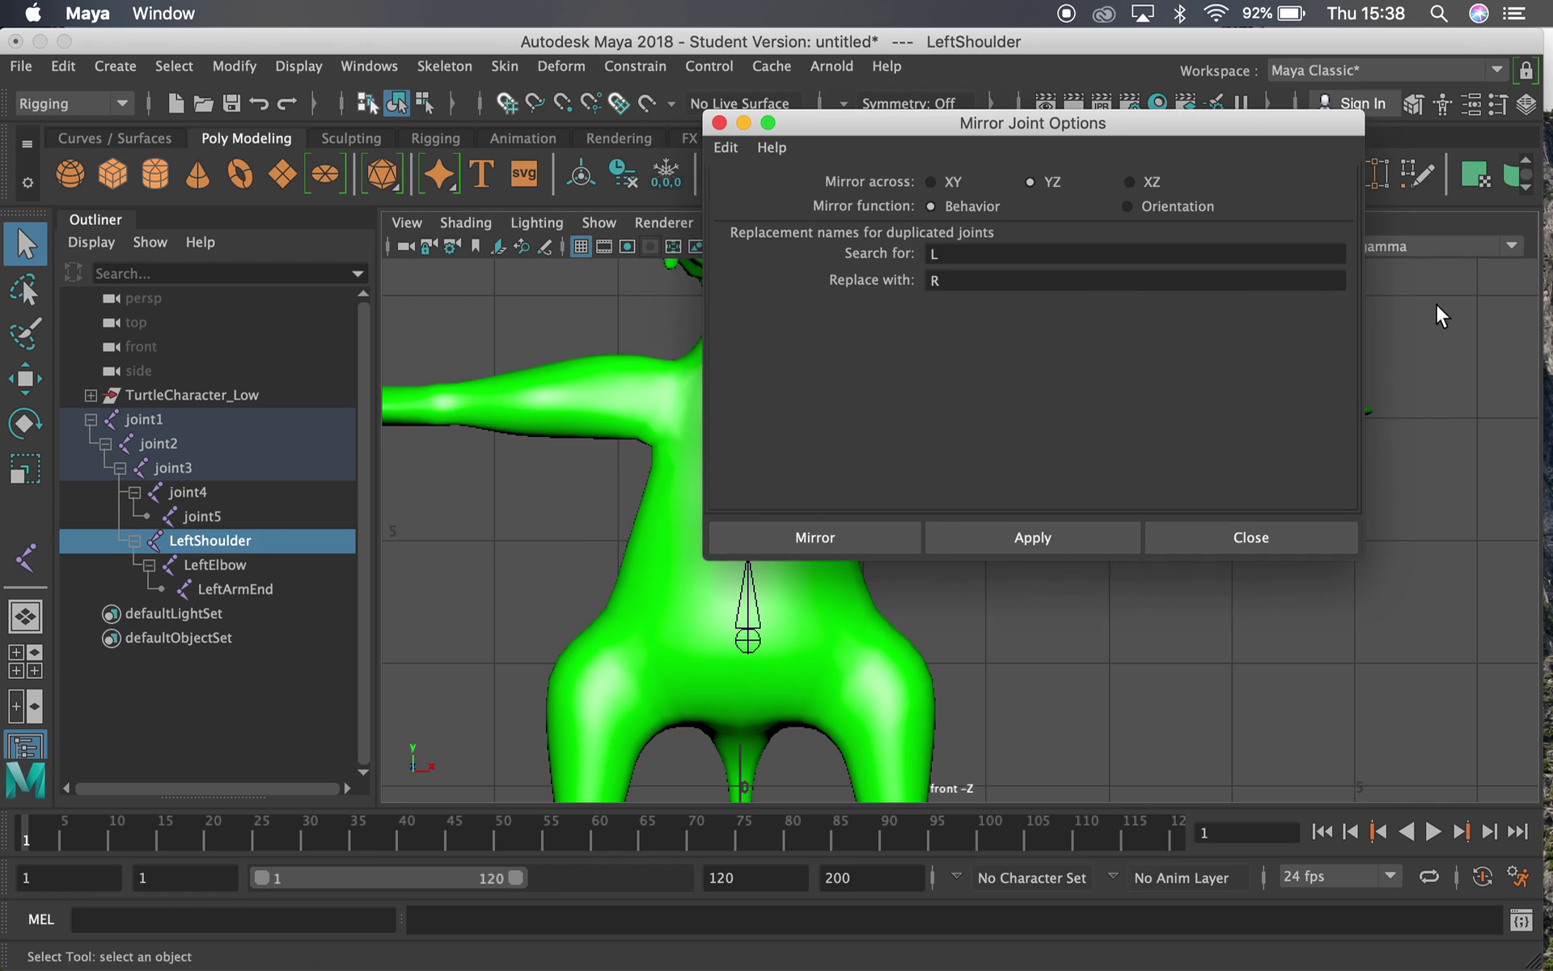
pyautogui.click(1273, 537)
# Switch to the perspective view and examine the left arm joint chain inside the character from several angles
pyautogui.press('space')
pyautogui.moveTo(913, 481); pyautogui.dragTo(917, 424)
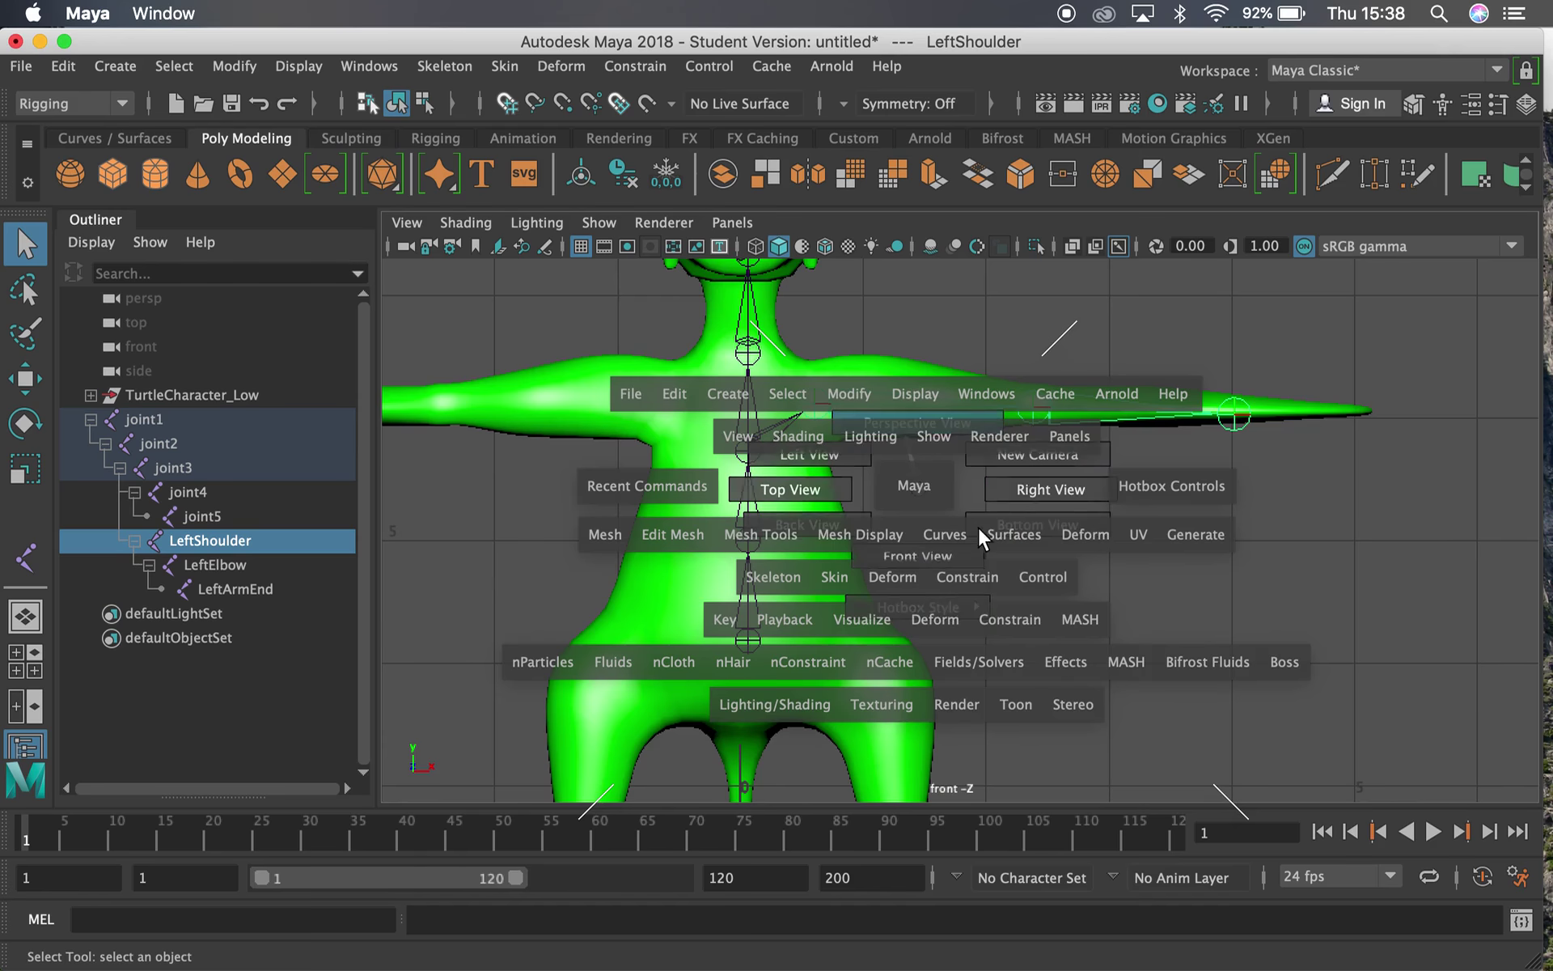
pyautogui.keyDown('alt'); pyautogui.moveTo(1044, 531); pyautogui.dragTo(1045, 628); pyautogui.keyUp('alt')
pyautogui.keyDown('alt'); pyautogui.moveTo(1045, 628); pyautogui.dragTo(1133, 628, button='right'); pyautogui.keyUp('alt')
pyautogui.keyDown('alt'); pyautogui.moveTo(1011, 571); pyautogui.dragTo(1026, 477, button='middle'); pyautogui.keyUp('alt')
pyautogui.keyDown('alt'); pyautogui.moveTo(1011, 485); pyautogui.dragTo(898, 544); pyautogui.keyUp('alt')
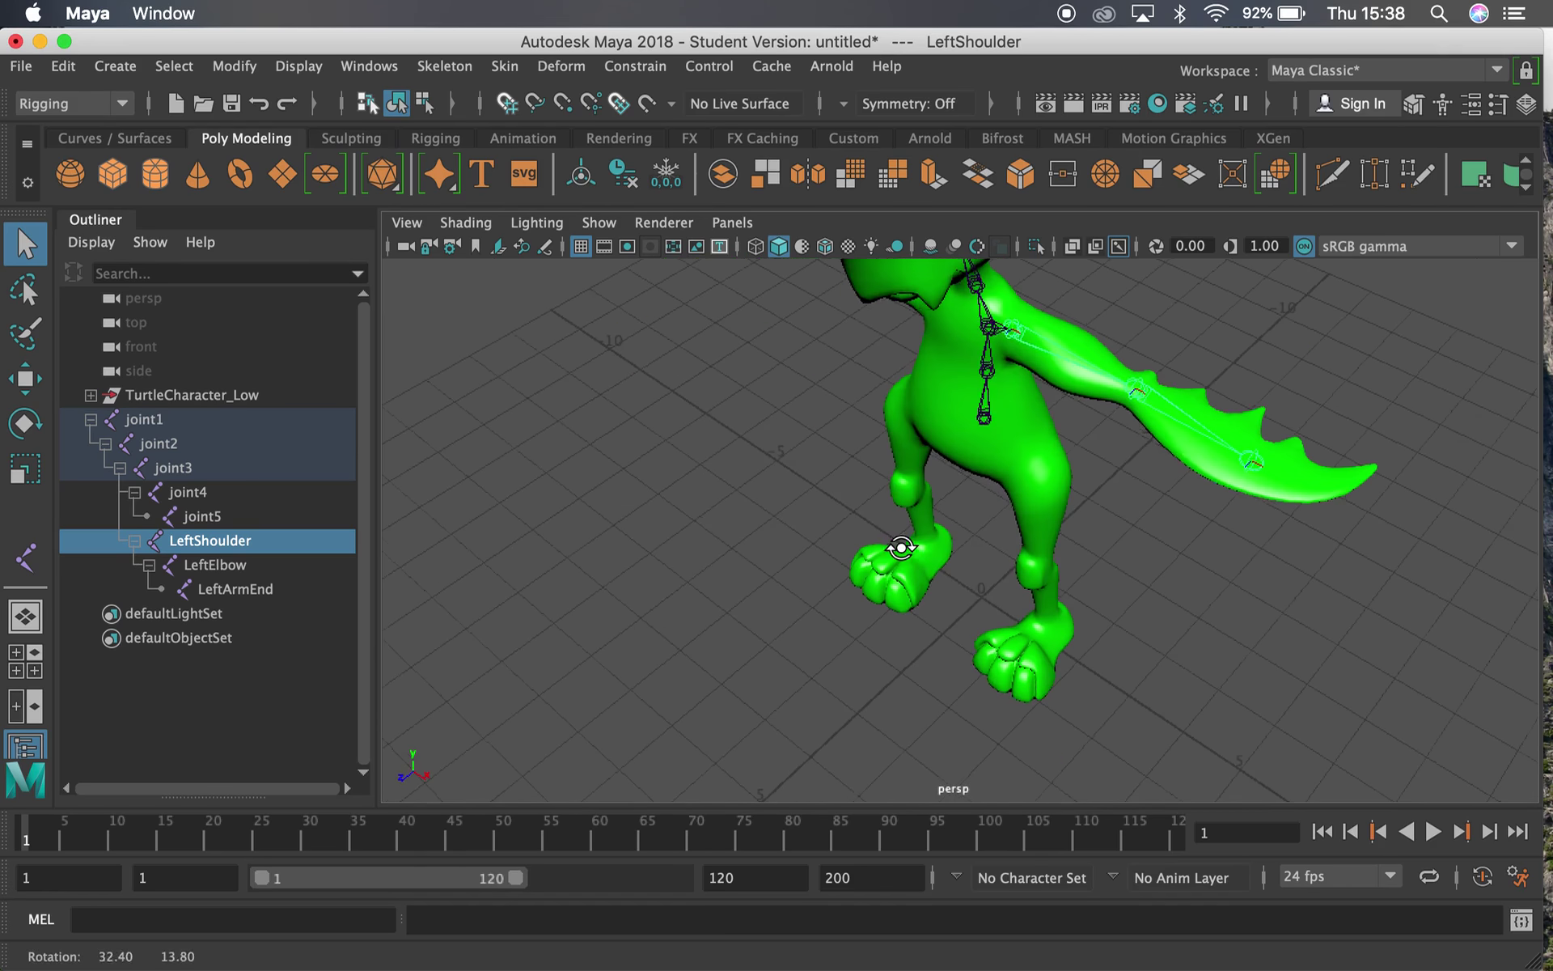
pyautogui.press('w')
pyautogui.keyDown('alt'); pyautogui.moveTo(1076, 437); pyautogui.dragTo(1027, 316); pyautogui.keyUp('alt')
pyautogui.keyDown('alt'); pyautogui.moveTo(1028, 316); pyautogui.dragTo(1036, 352, button='middle'); pyautogui.keyUp('alt')
pyautogui.keyDown('alt'); pyautogui.moveTo(1035, 356); pyautogui.dragTo(994, 463); pyautogui.keyUp('alt')
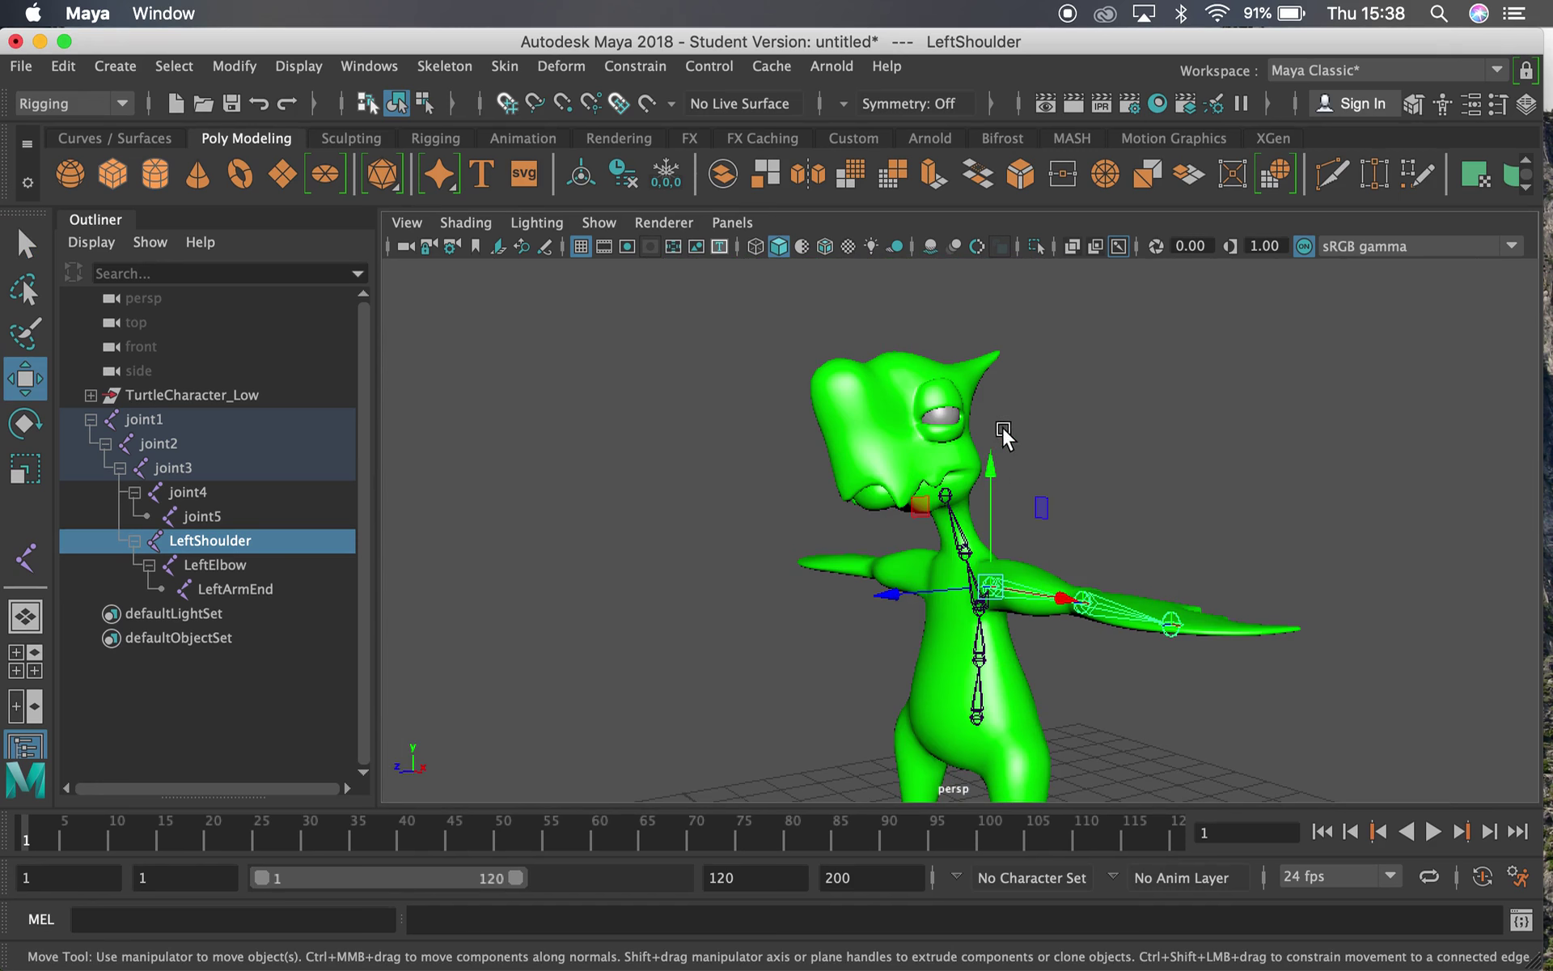
pyautogui.keyDown('alt'); pyautogui.moveTo(905, 578); pyautogui.dragTo(1049, 581); pyautogui.keyUp('alt')
pyautogui.keyDown('alt'); pyautogui.moveTo(1048, 581); pyautogui.dragTo(983, 479, button='middle'); pyautogui.keyUp('alt')
pyautogui.keyDown('alt'); pyautogui.moveTo(983, 479); pyautogui.dragTo(1159, 572, button='right'); pyautogui.keyUp('alt')
pyautogui.keyDown('alt'); pyautogui.moveTo(1095, 512); pyautogui.dragTo(1083, 560, button='middle'); pyautogui.keyUp('alt')
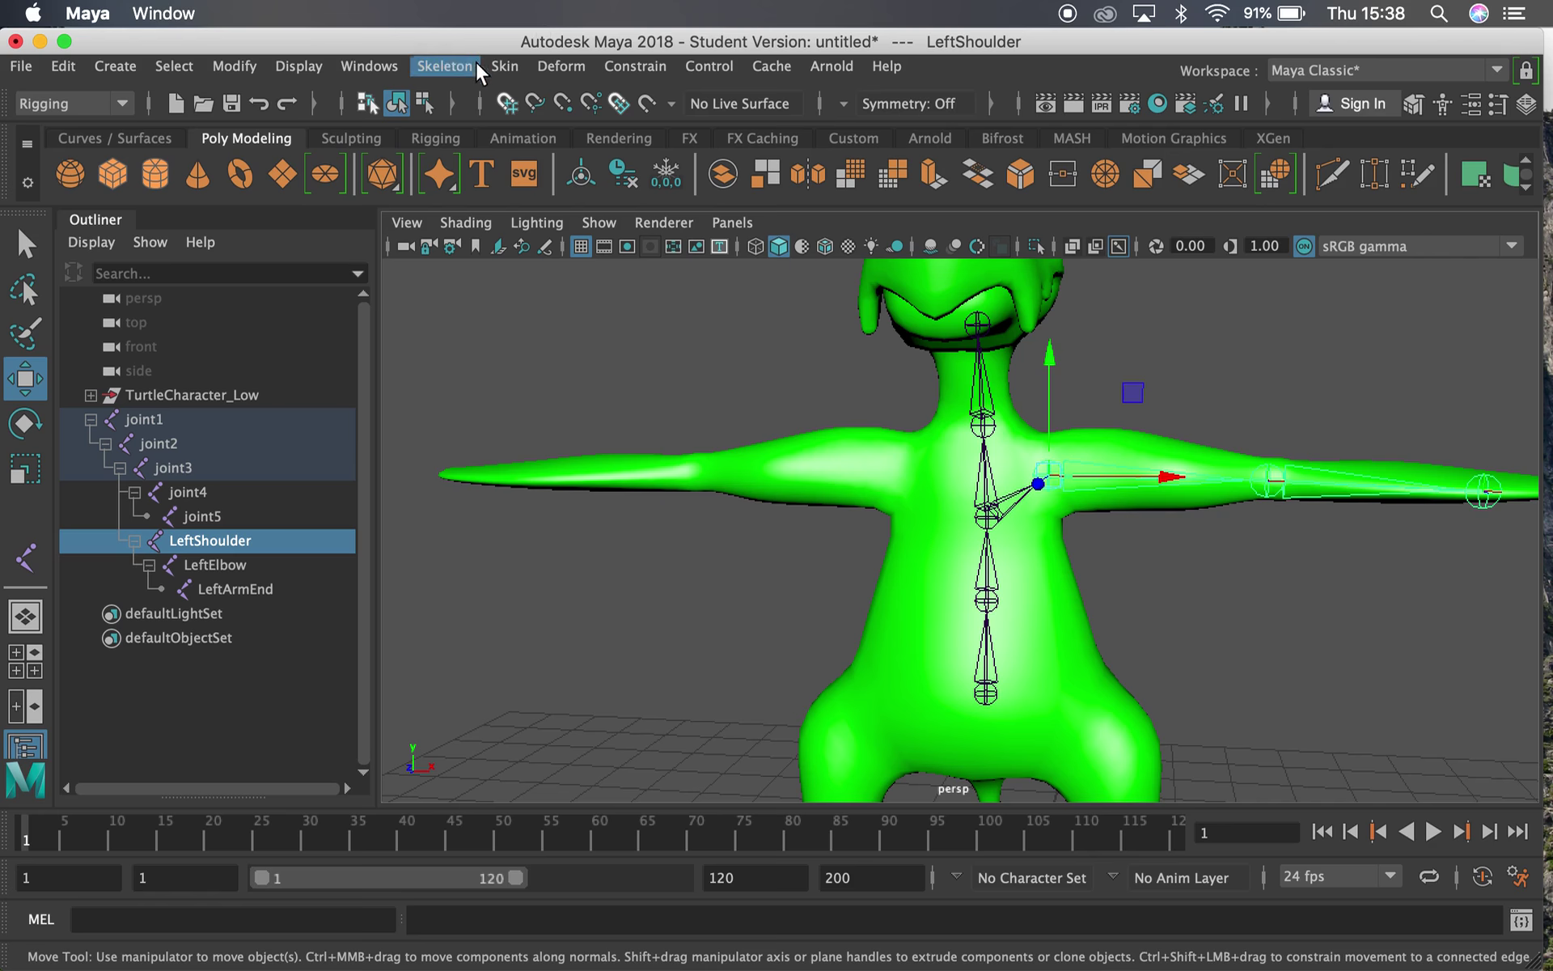
# Mirror the LeftShoulder chain across YZ with the Behavior function, replacing Left with Right in the duplicated joint names
pyautogui.click(446, 64)
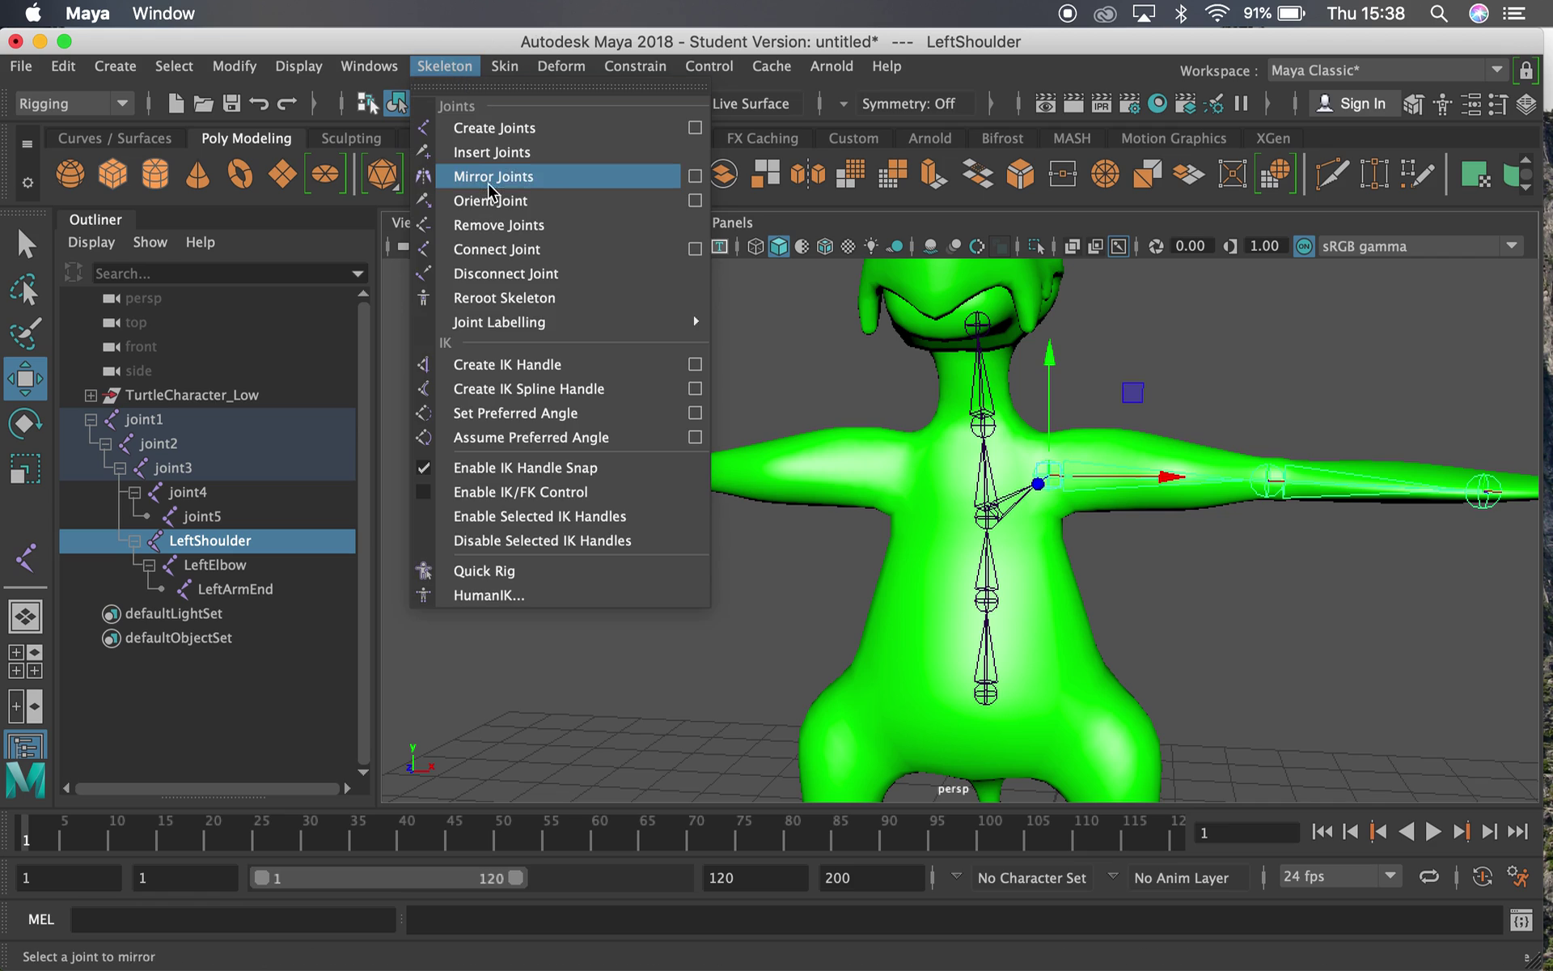
pyautogui.click(695, 177)
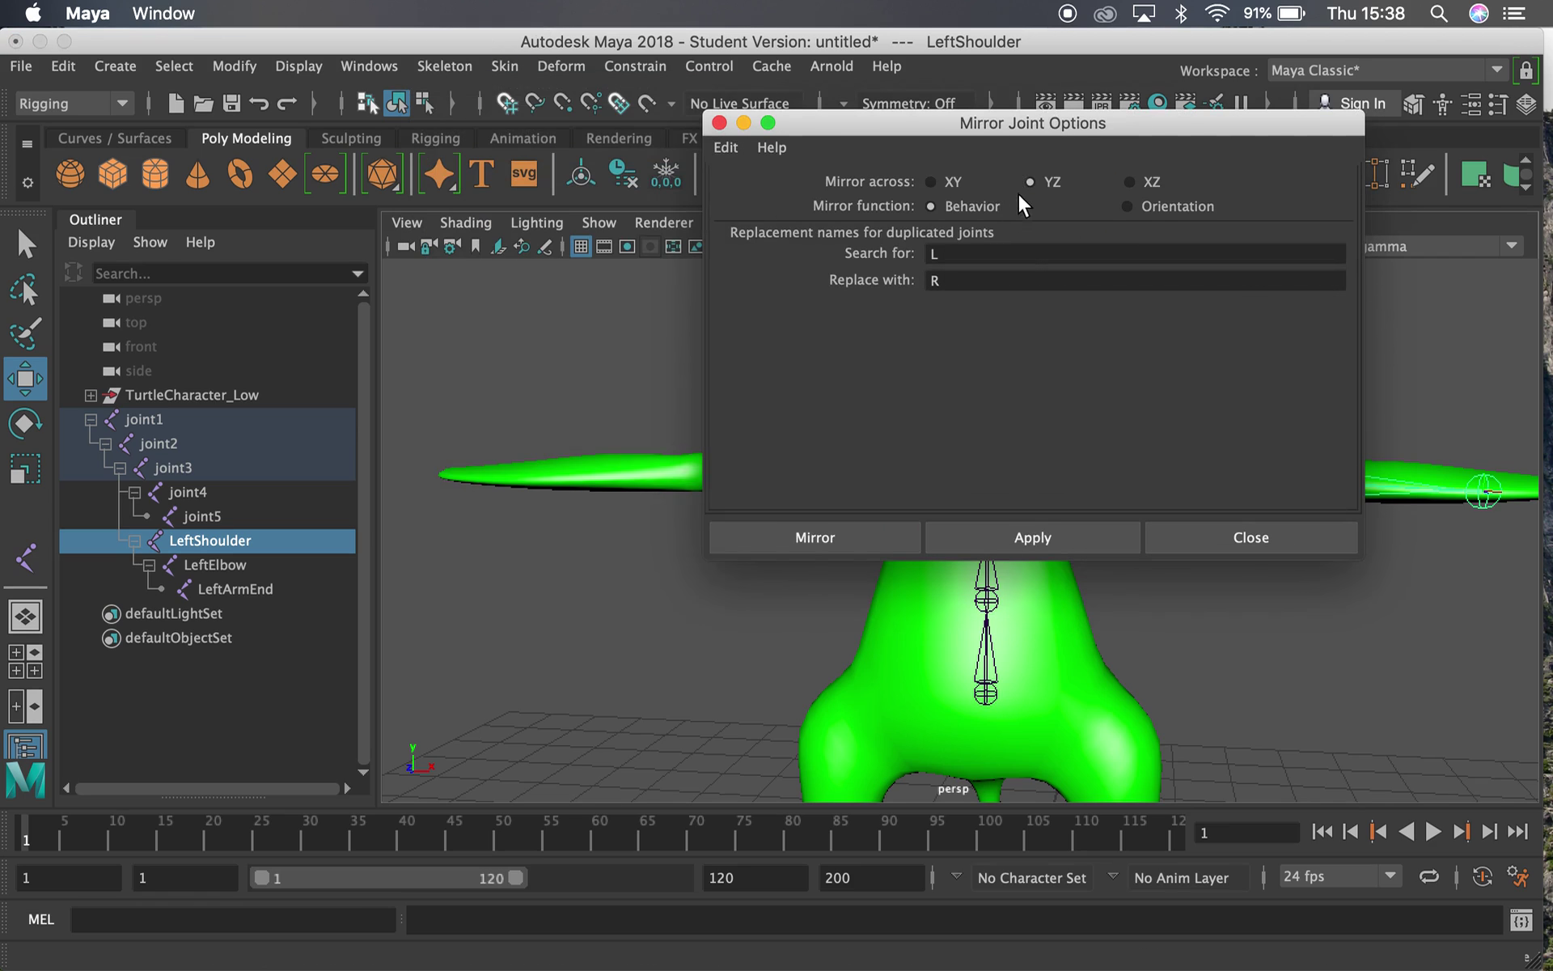
pyautogui.click(967, 255)
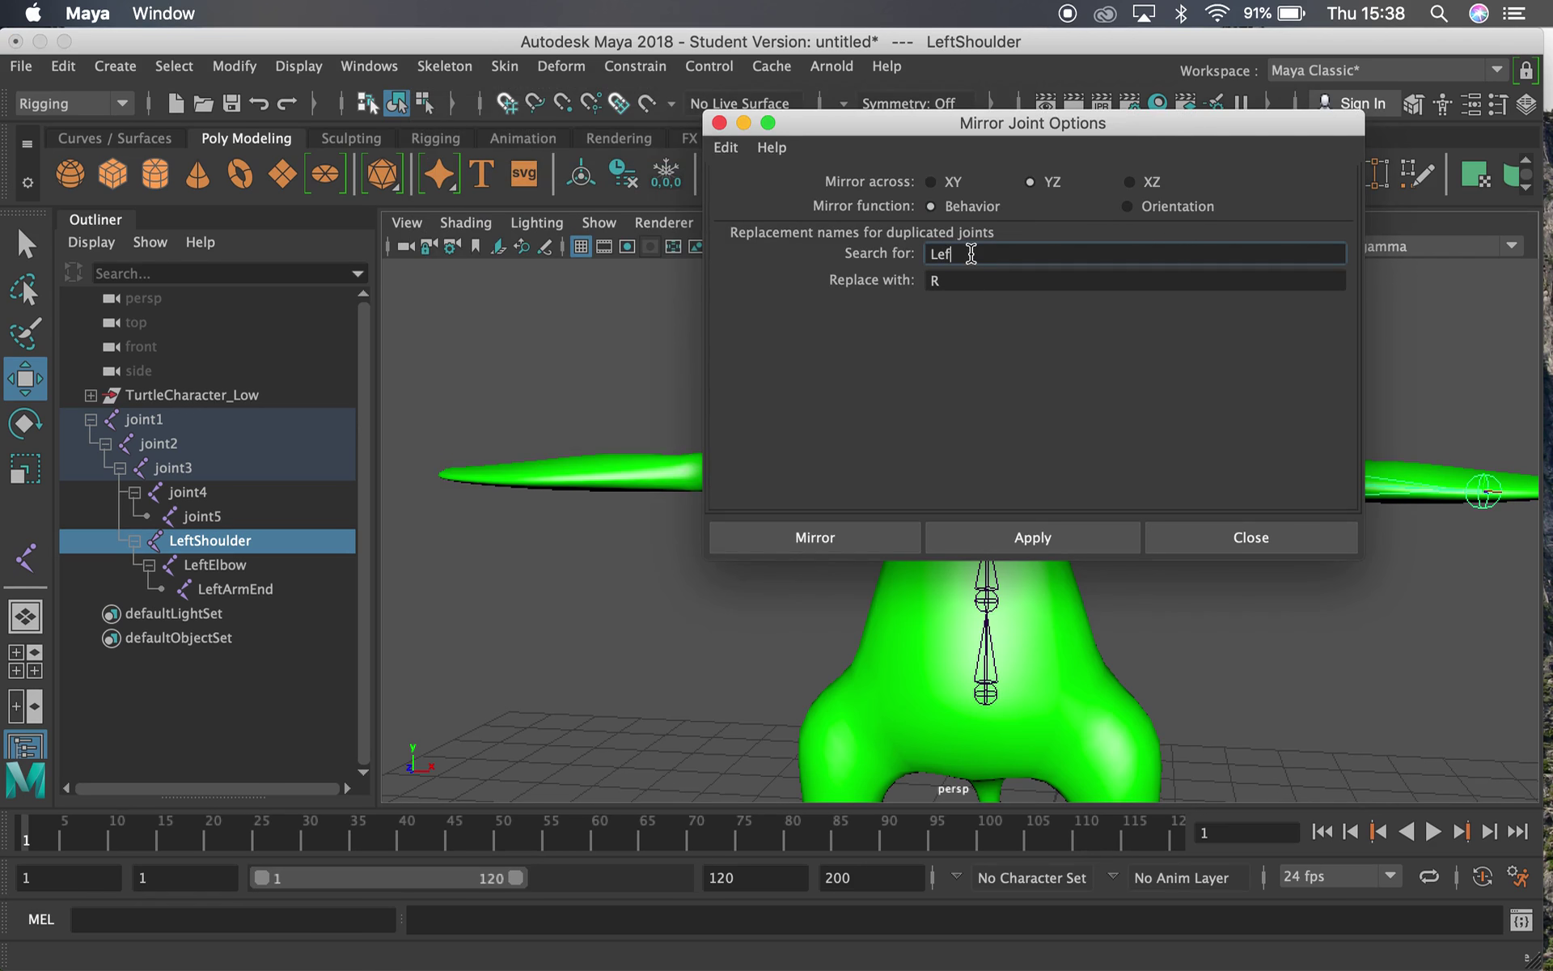
pyautogui.click(975, 281)
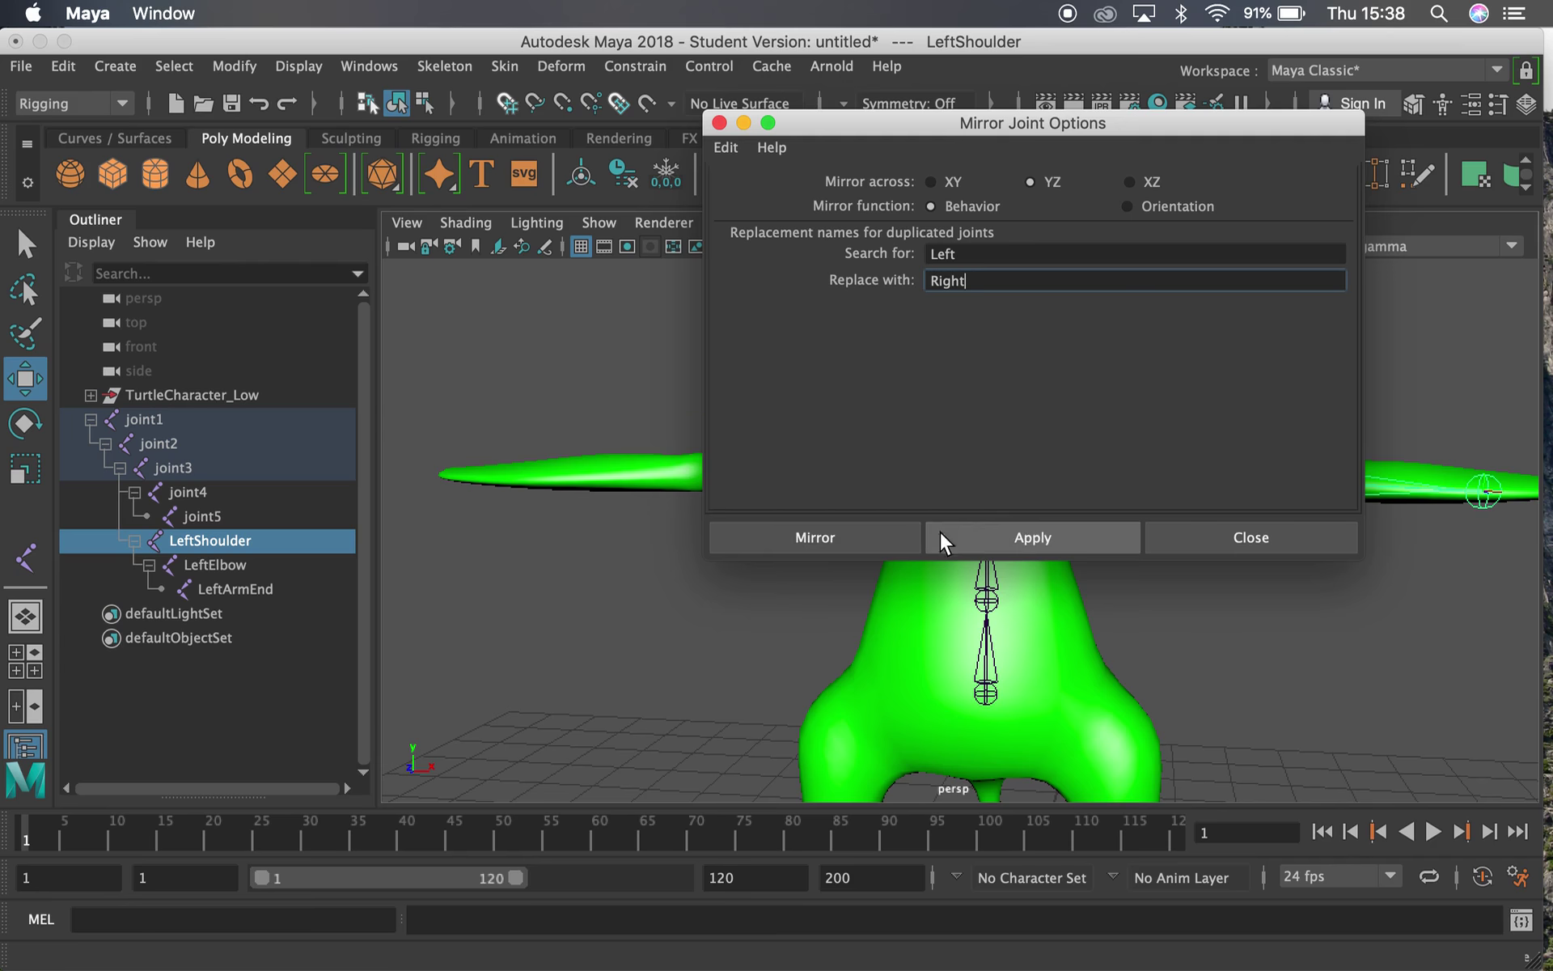
pyautogui.click(878, 536)
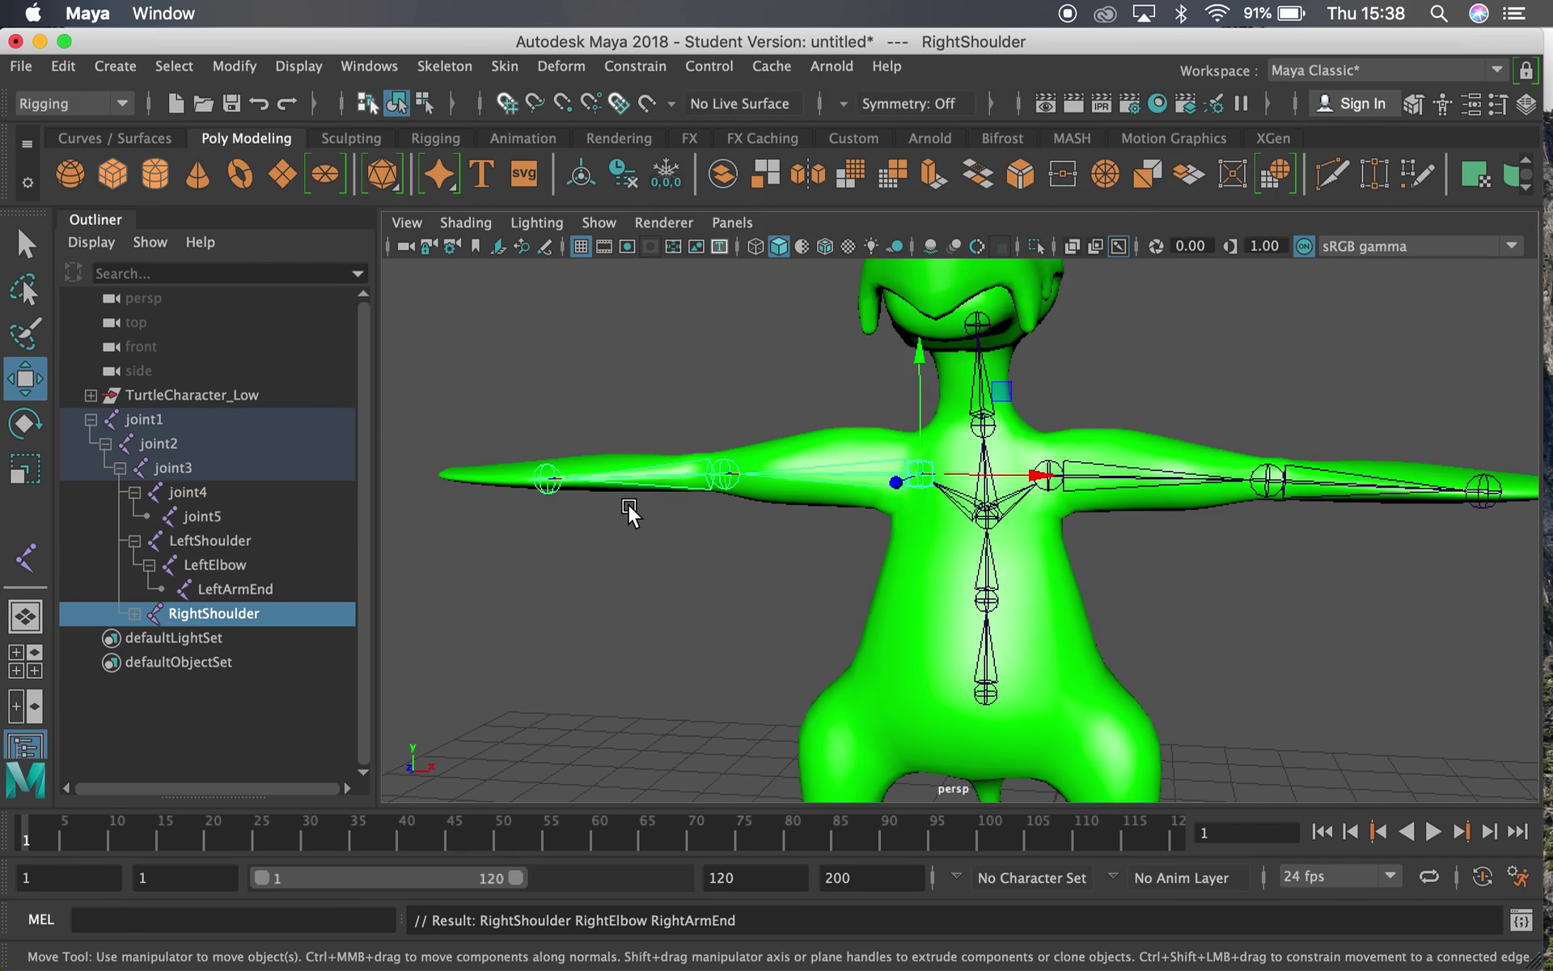
# Expand the RightShoulder hierarchy and inspect the mirrored right arm joints against the character's body
pyautogui.keyDown('alt'); pyautogui.moveTo(648, 502); pyautogui.dragTo(801, 567); pyautogui.keyUp('alt')
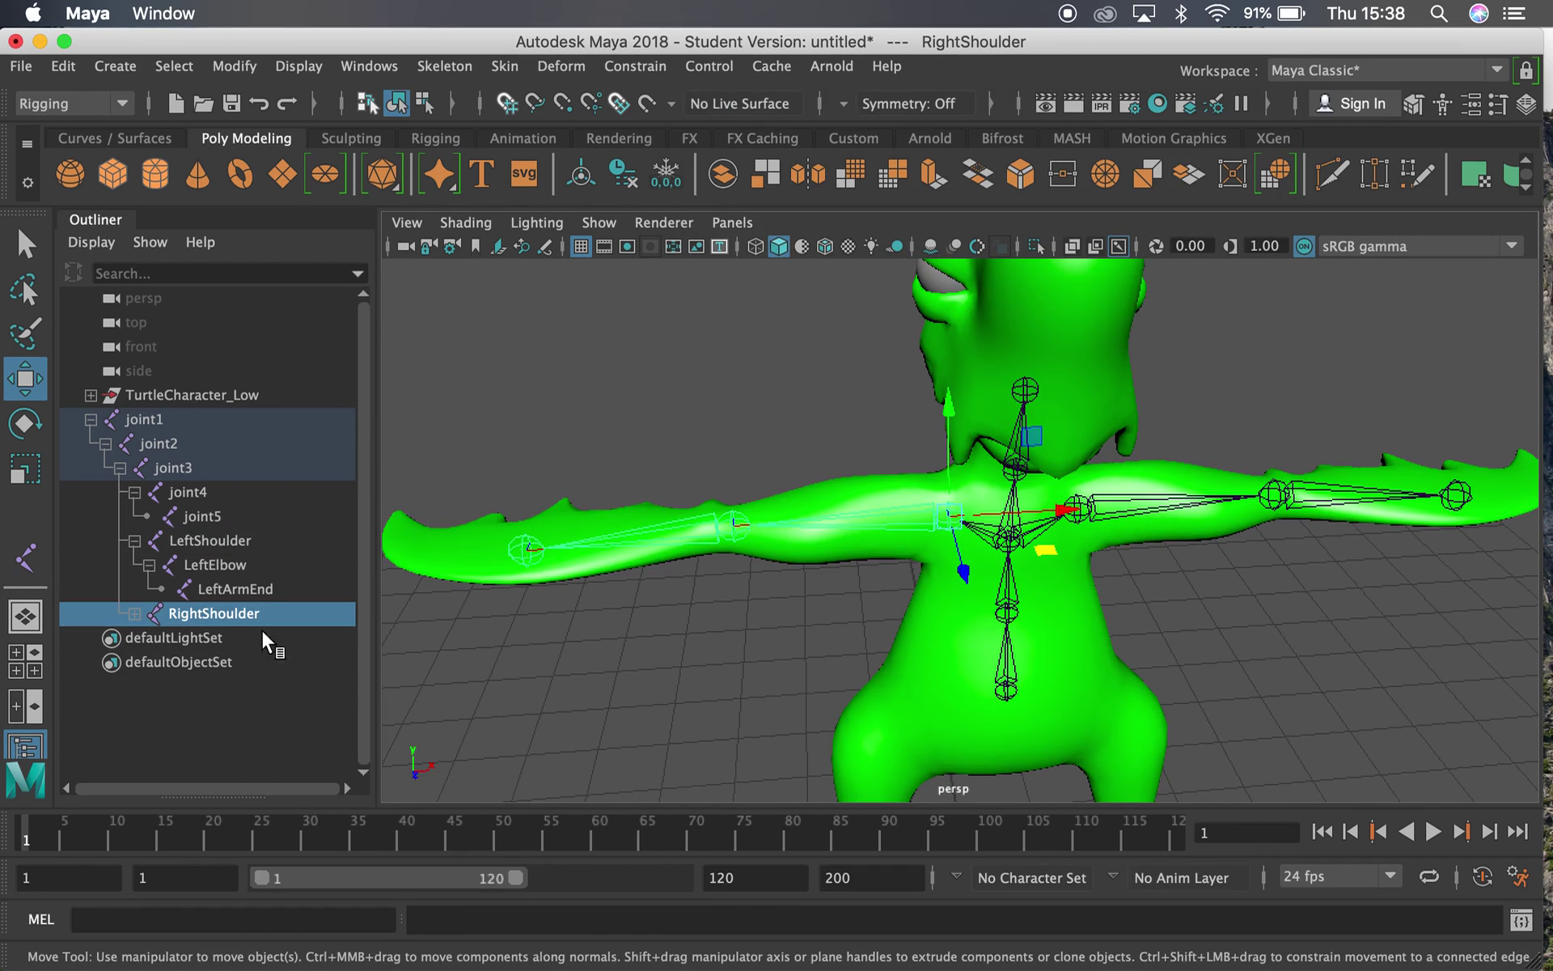
pyautogui.click(134, 614)
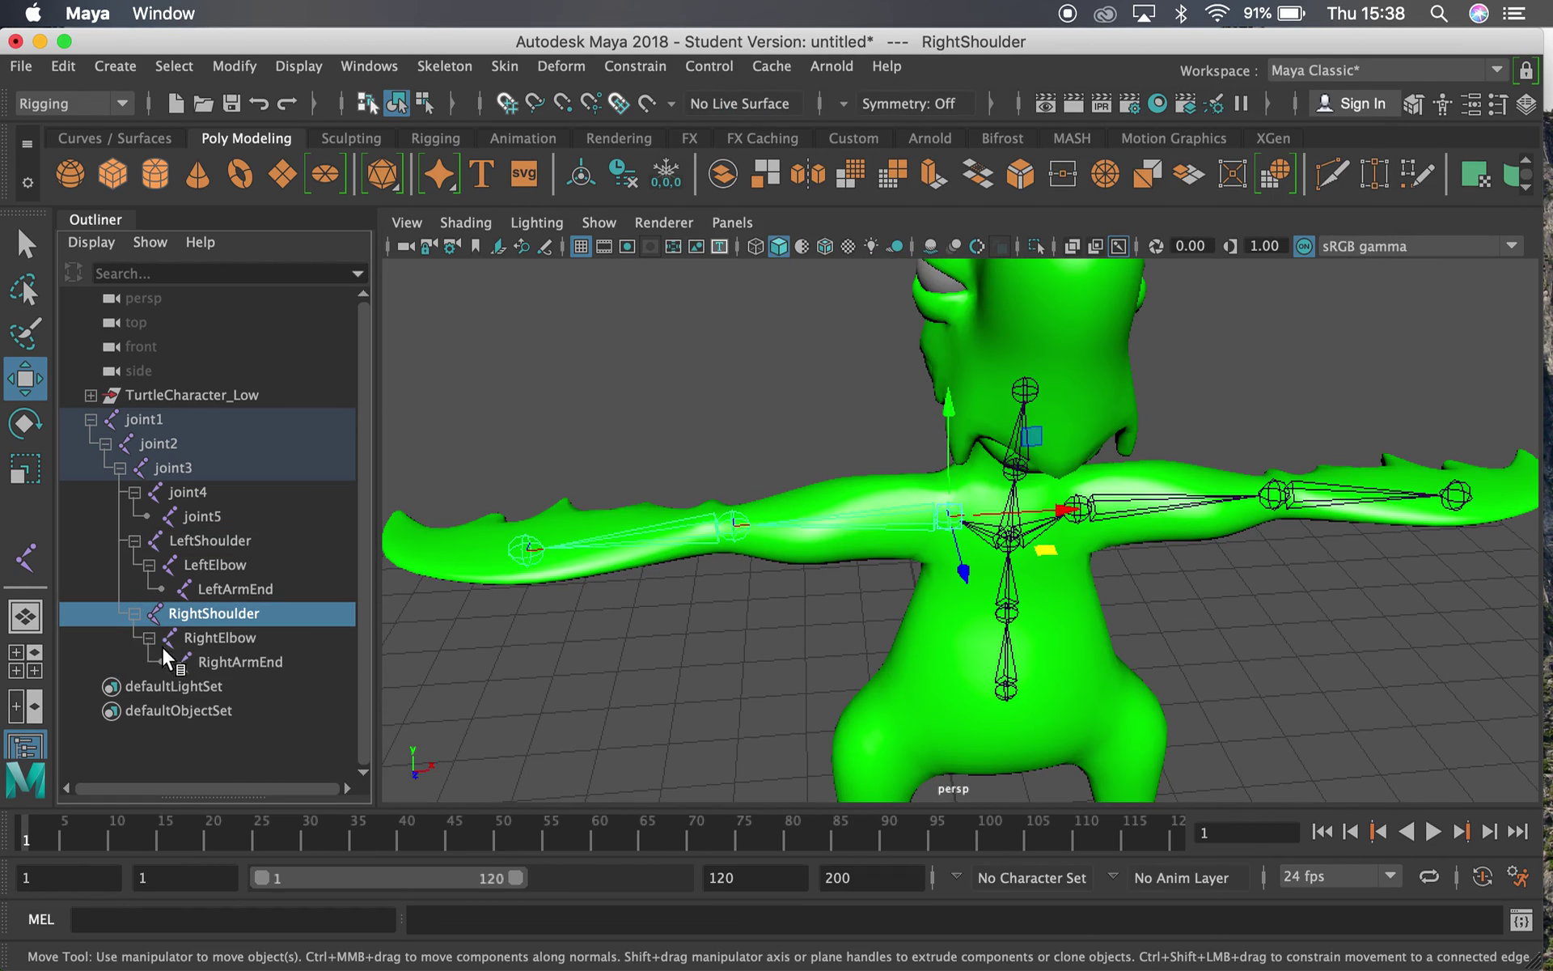
pyautogui.keyDown('alt'); pyautogui.moveTo(878, 503); pyautogui.dragTo(842, 451); pyautogui.keyUp('alt')
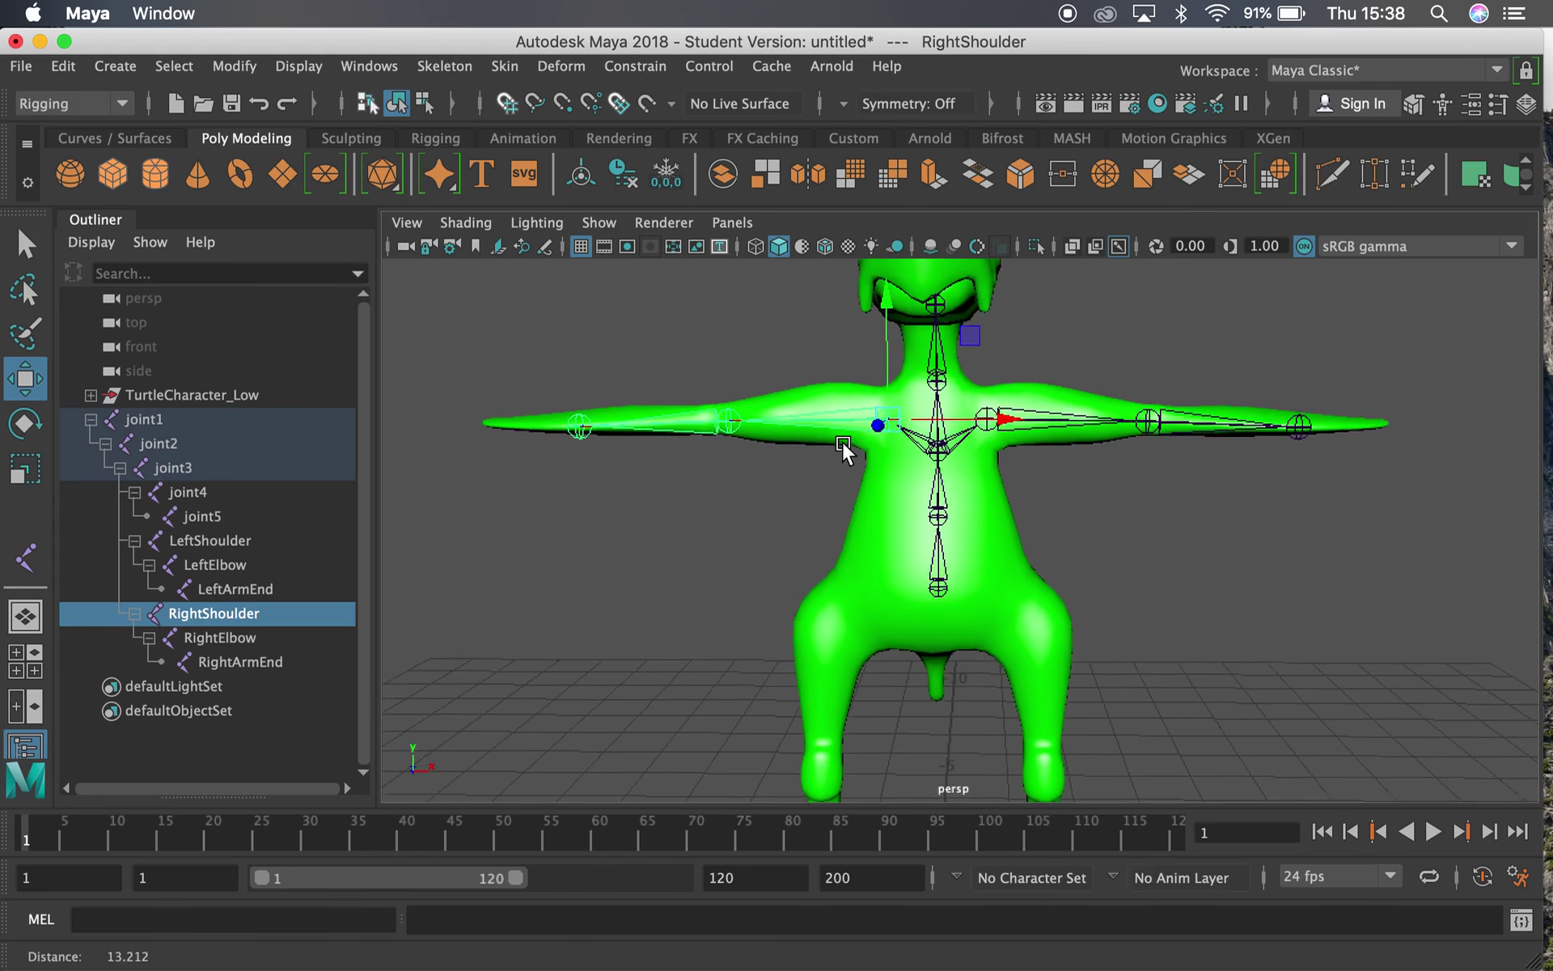
pyautogui.keyDown('alt'); pyautogui.moveTo(843, 450); pyautogui.dragTo(964, 492, button='right'); pyautogui.keyUp('alt')
pyautogui.keyDown('alt'); pyautogui.moveTo(964, 492); pyautogui.dragTo(967, 490, button='middle'); pyautogui.keyUp('alt')
pyautogui.keyDown('alt'); pyautogui.moveTo(967, 490); pyautogui.dragTo(982, 492); pyautogui.keyUp('alt')
pyautogui.keyDown('alt'); pyautogui.moveTo(982, 492); pyautogui.dragTo(890, 498, button='right'); pyautogui.keyUp('alt')
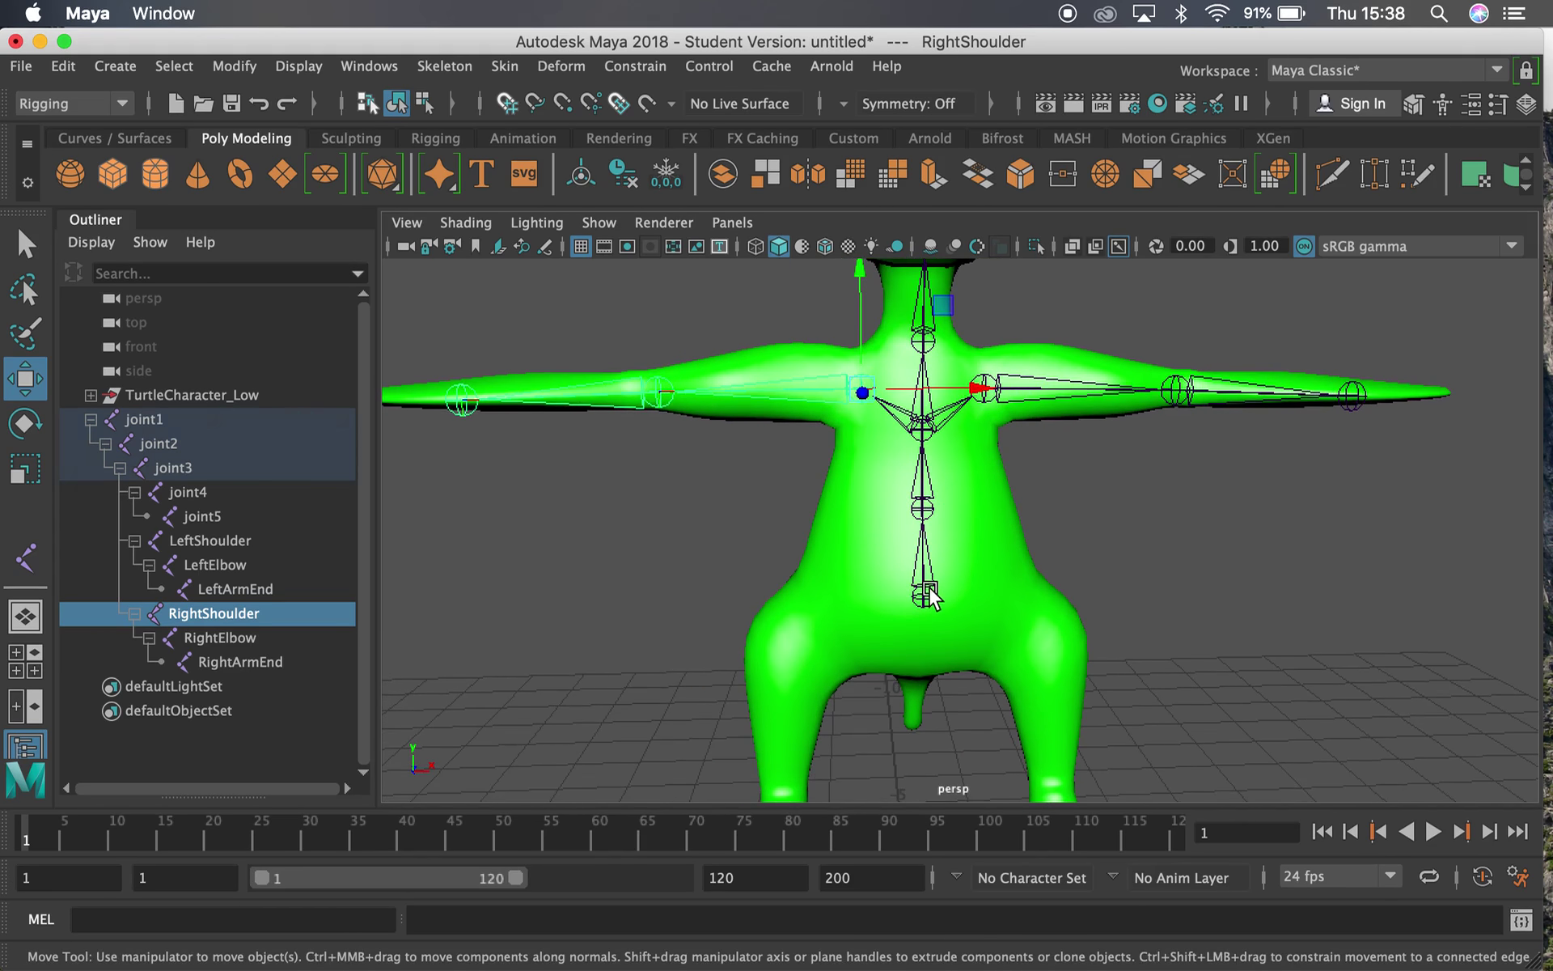
# Reset the Orient Joint settings and orient root joint1 together with its child joints, using X as primary and Y as secondary axis
pyautogui.click(922, 600)
pyautogui.keyDown('alt'); pyautogui.moveTo(922, 609); pyautogui.dragTo(919, 538, button='middle'); pyautogui.keyUp('alt')
pyautogui.keyDown('alt'); pyautogui.moveTo(778, 628); pyautogui.dragTo(755, 634, button='middle'); pyautogui.keyUp('alt')
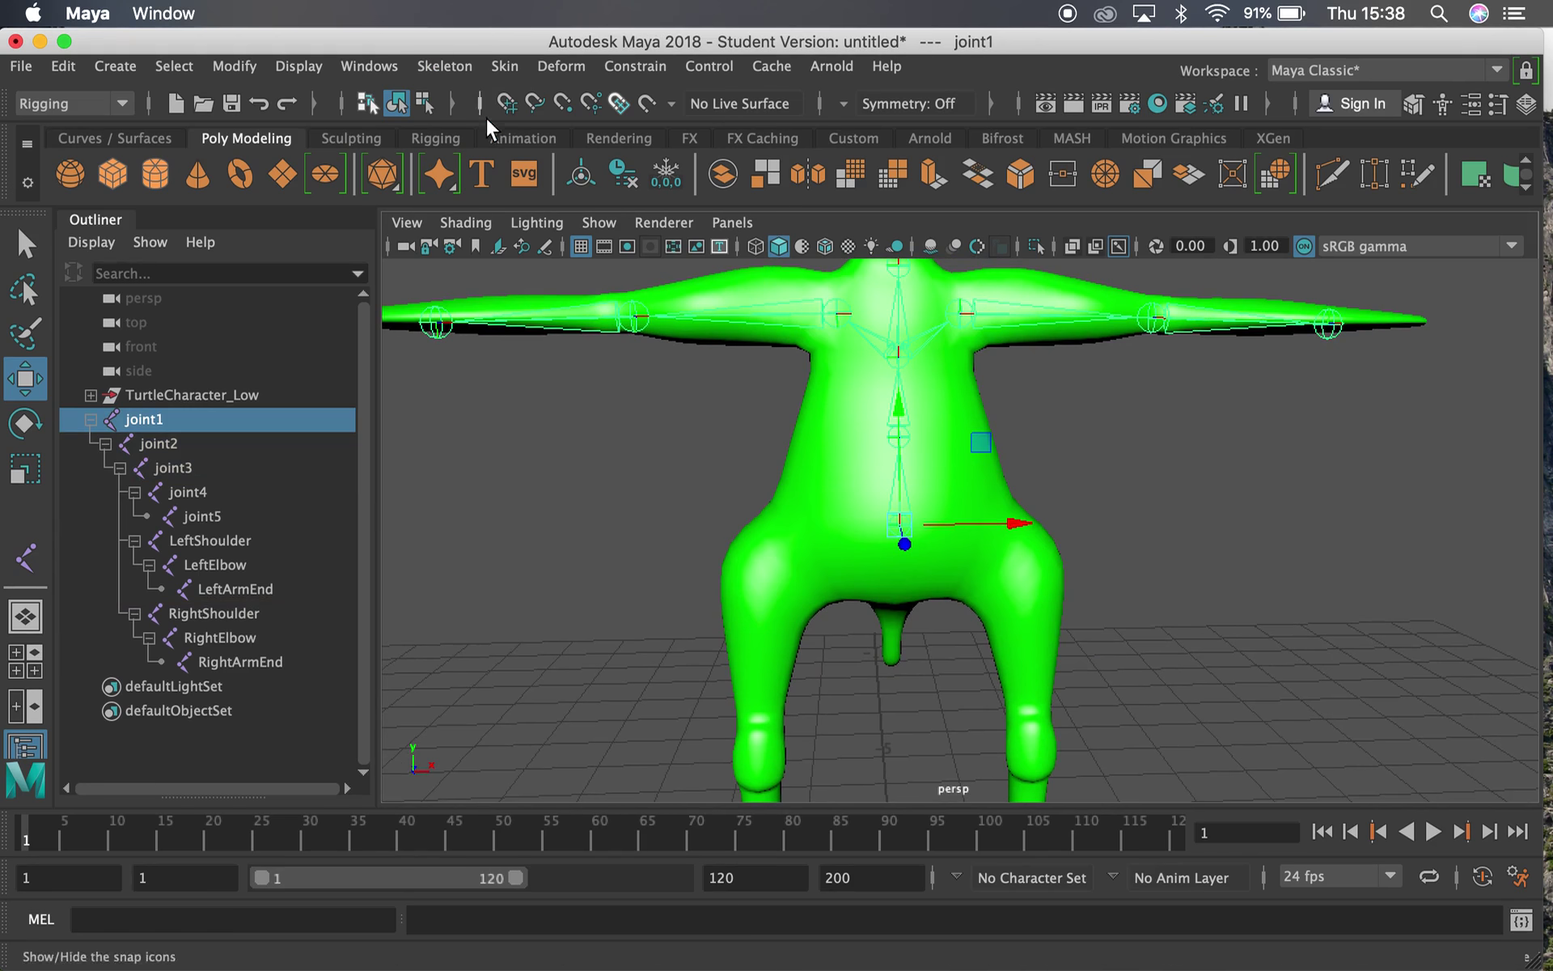
pyautogui.keyDown('alt'); pyautogui.moveTo(793, 427); pyautogui.dragTo(902, 546); pyautogui.keyUp('alt')
pyautogui.click(906, 341)
pyautogui.click(900, 537)
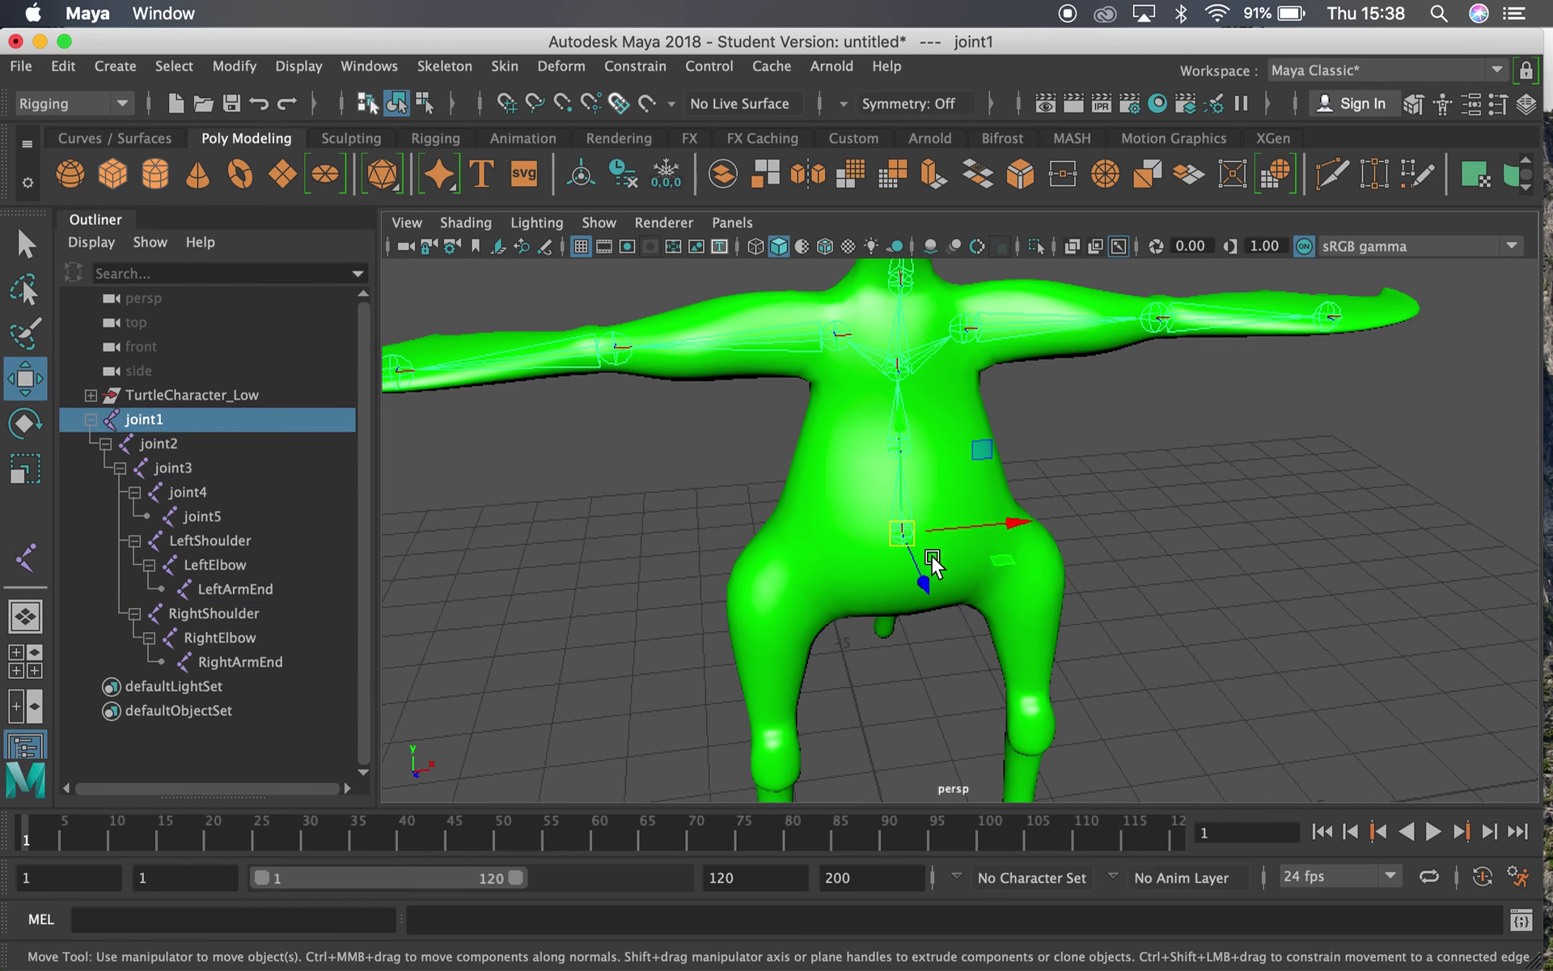
pyautogui.click(503, 68)
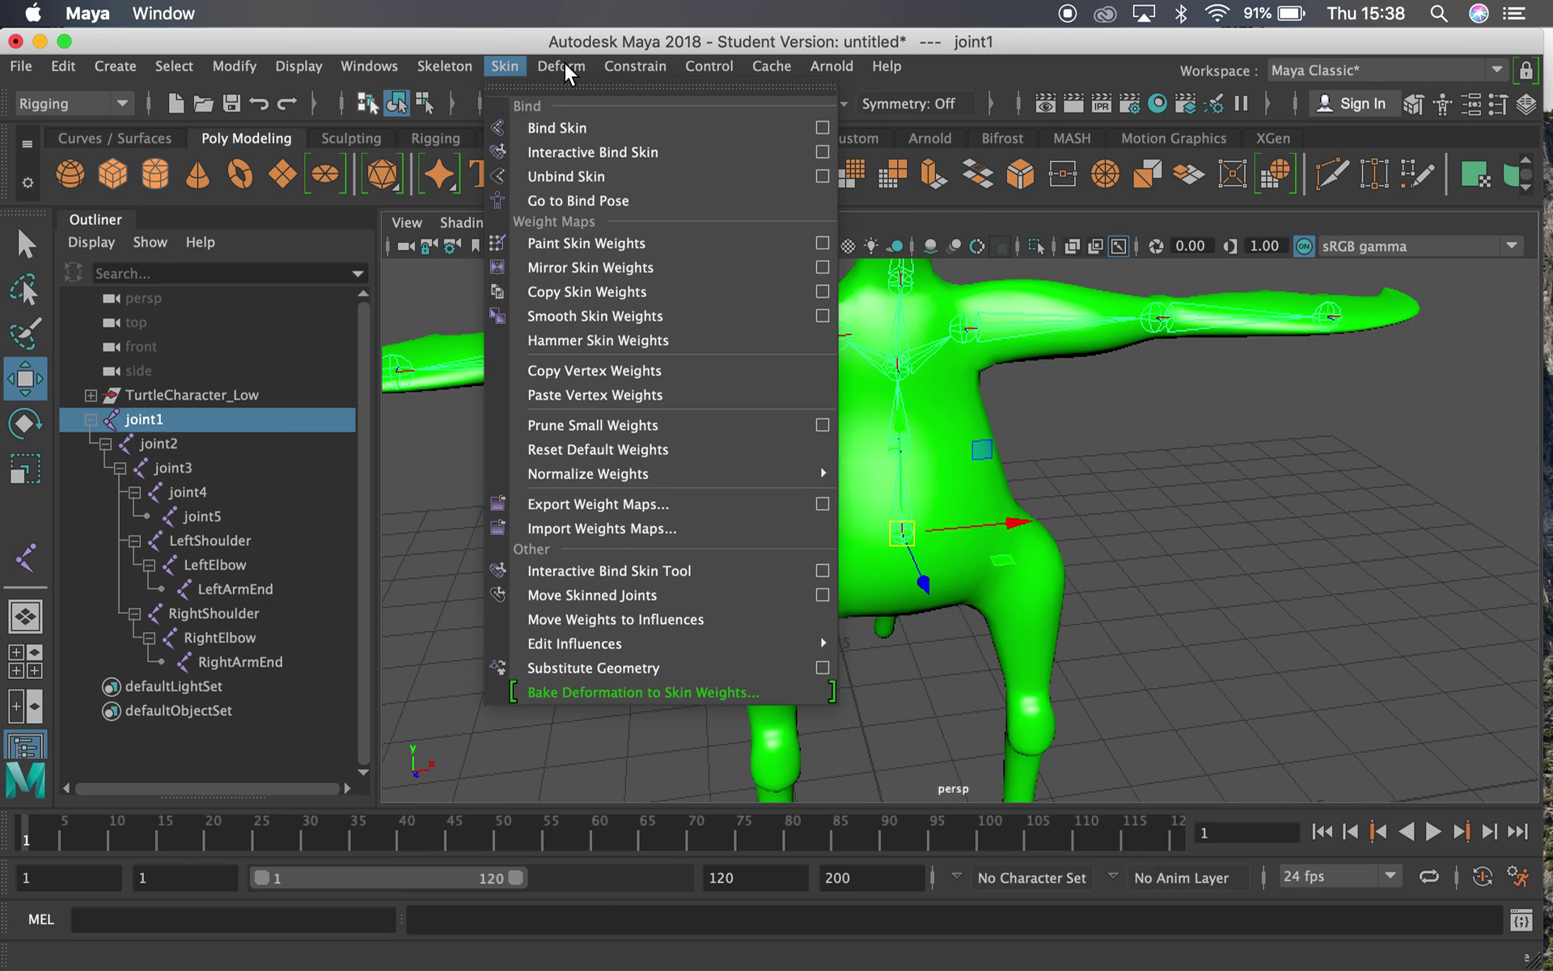
pyautogui.moveTo(445, 66)
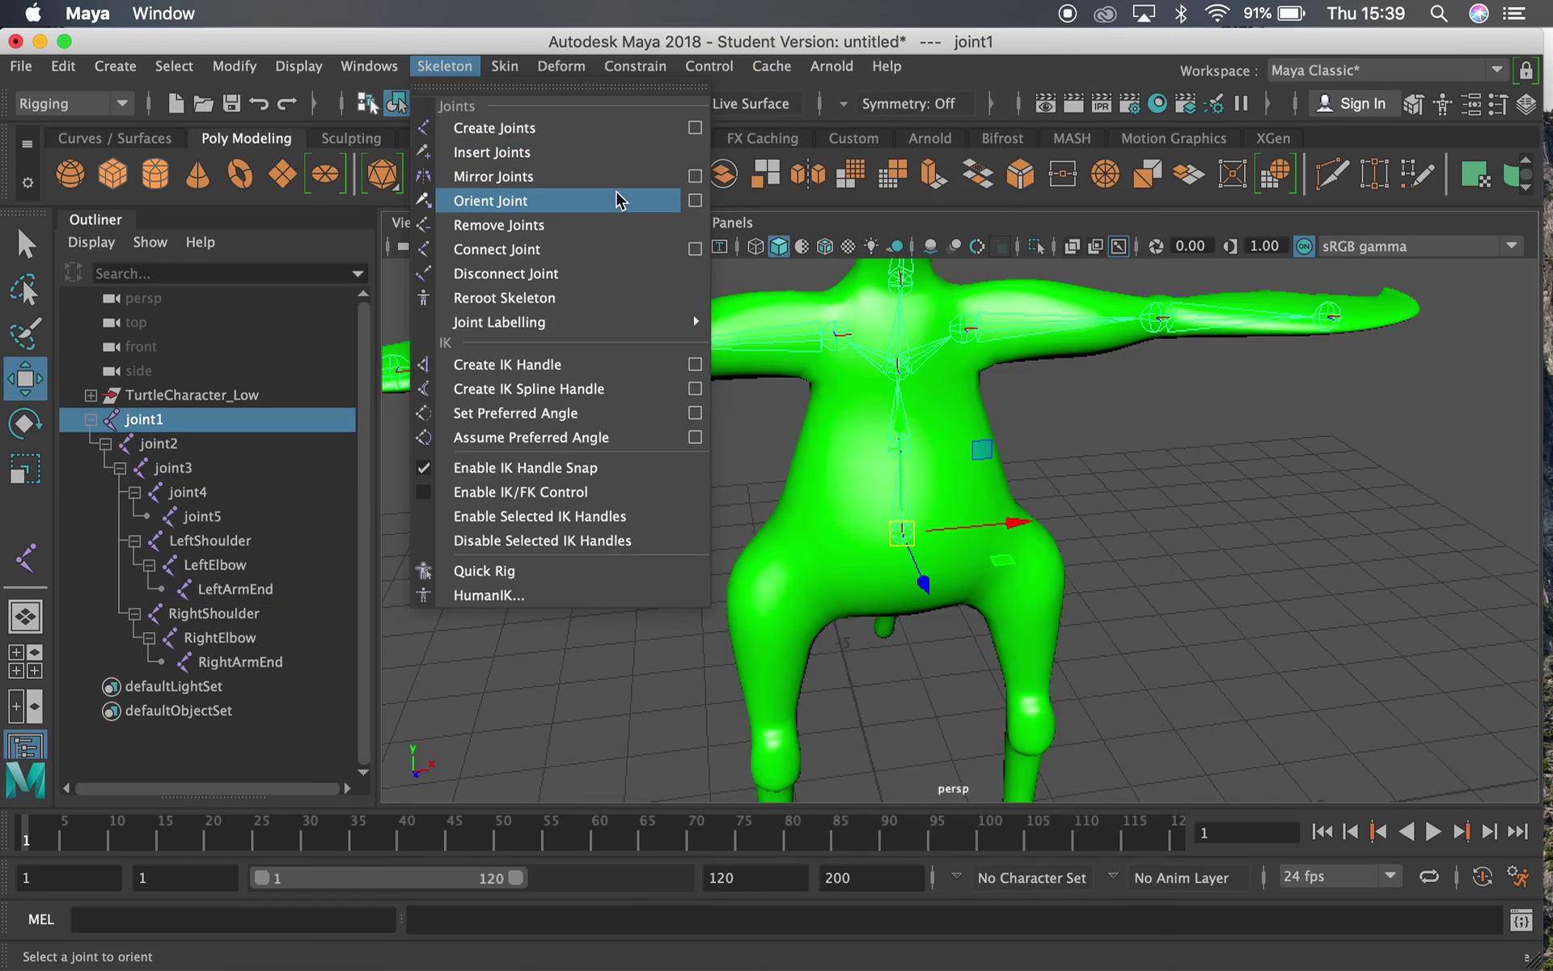
pyautogui.click(695, 200)
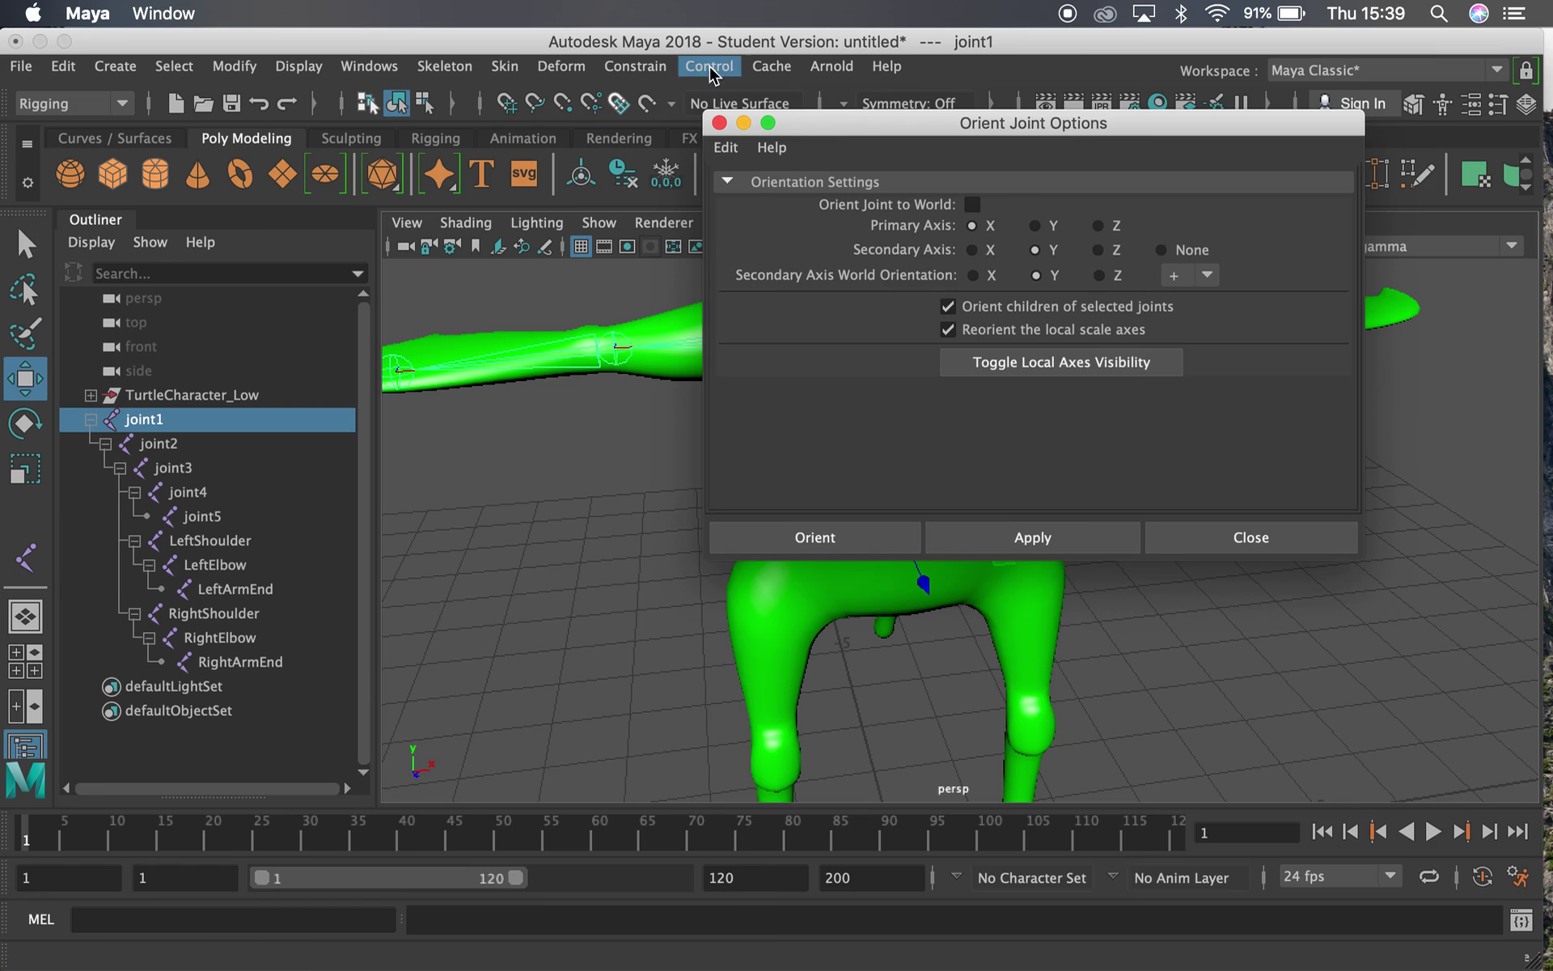
pyautogui.click(724, 148)
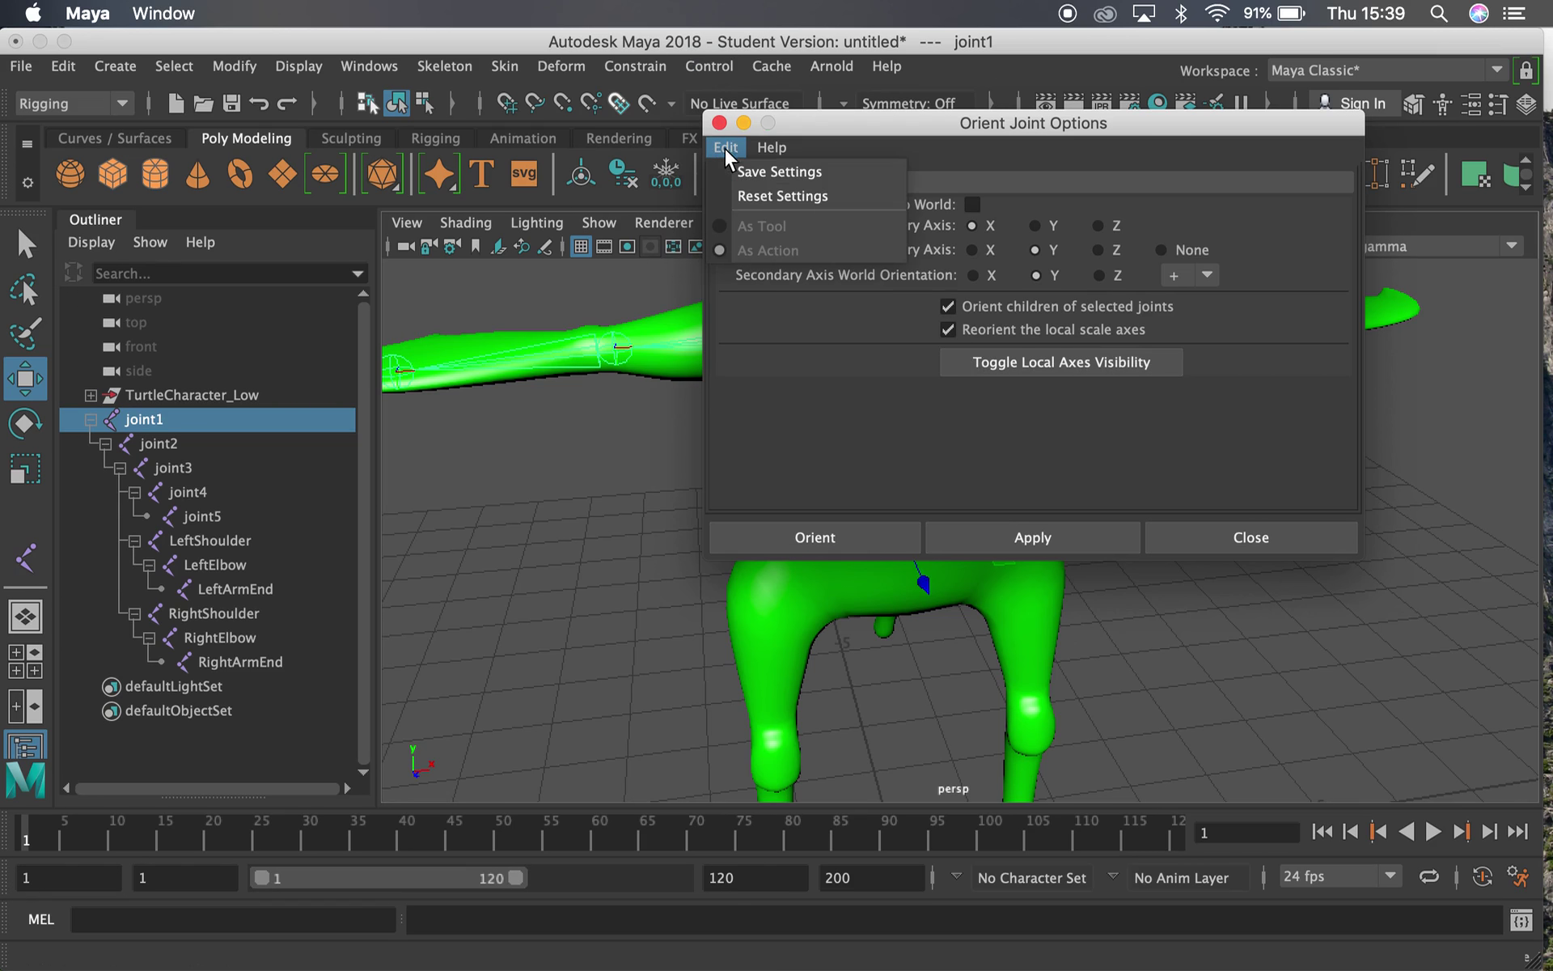
pyautogui.click(769, 196)
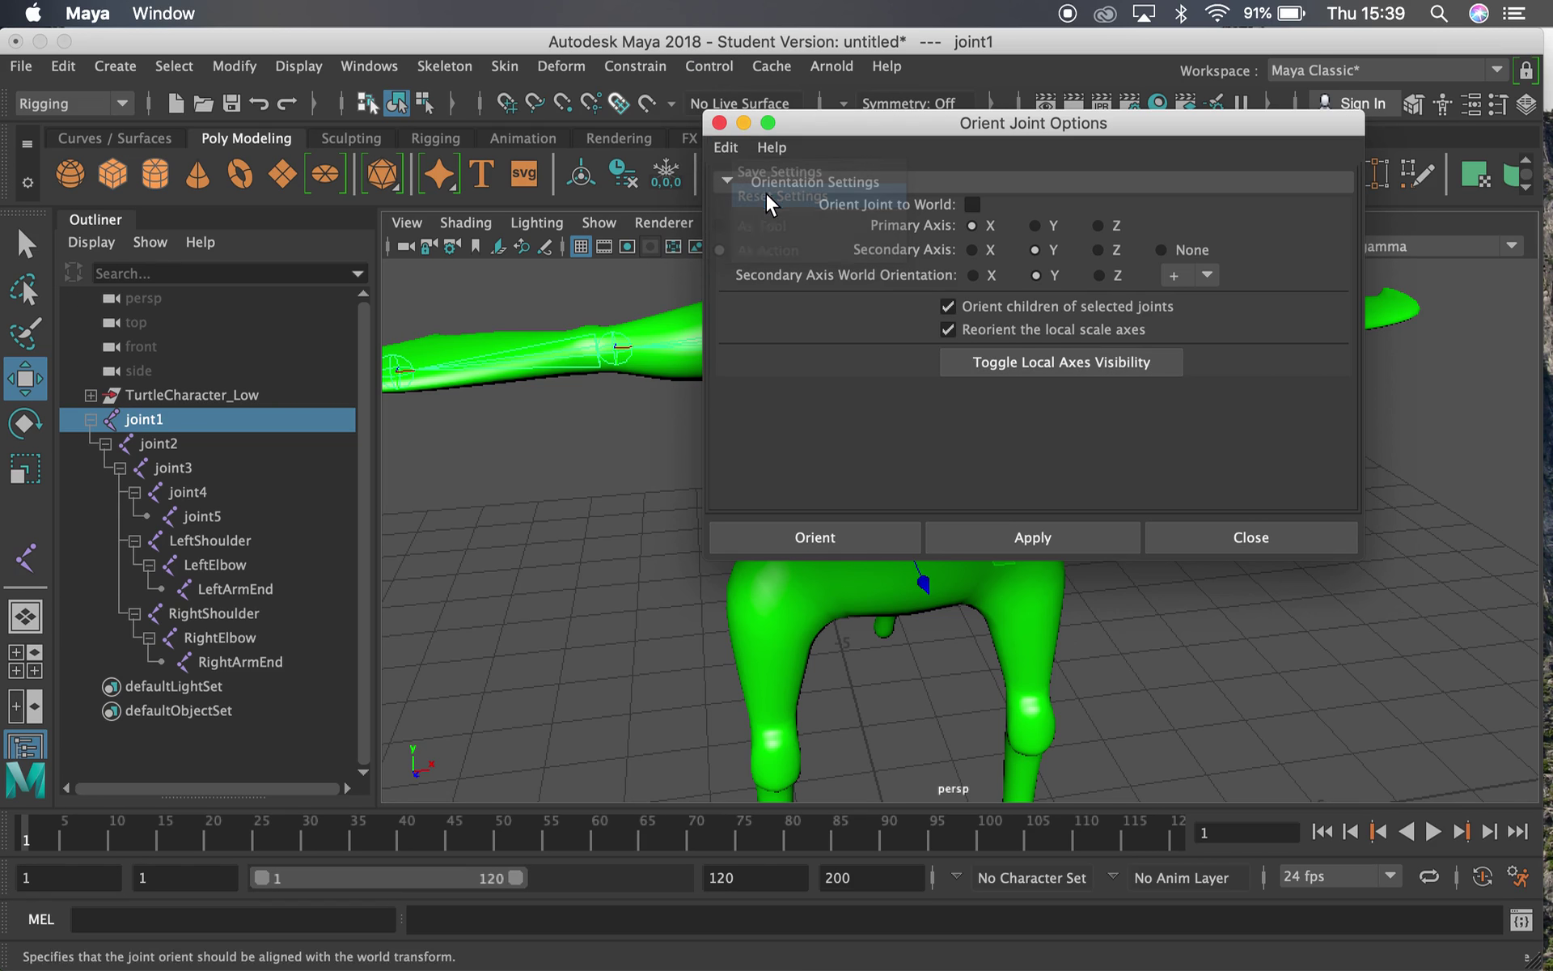
pyautogui.click(853, 540)
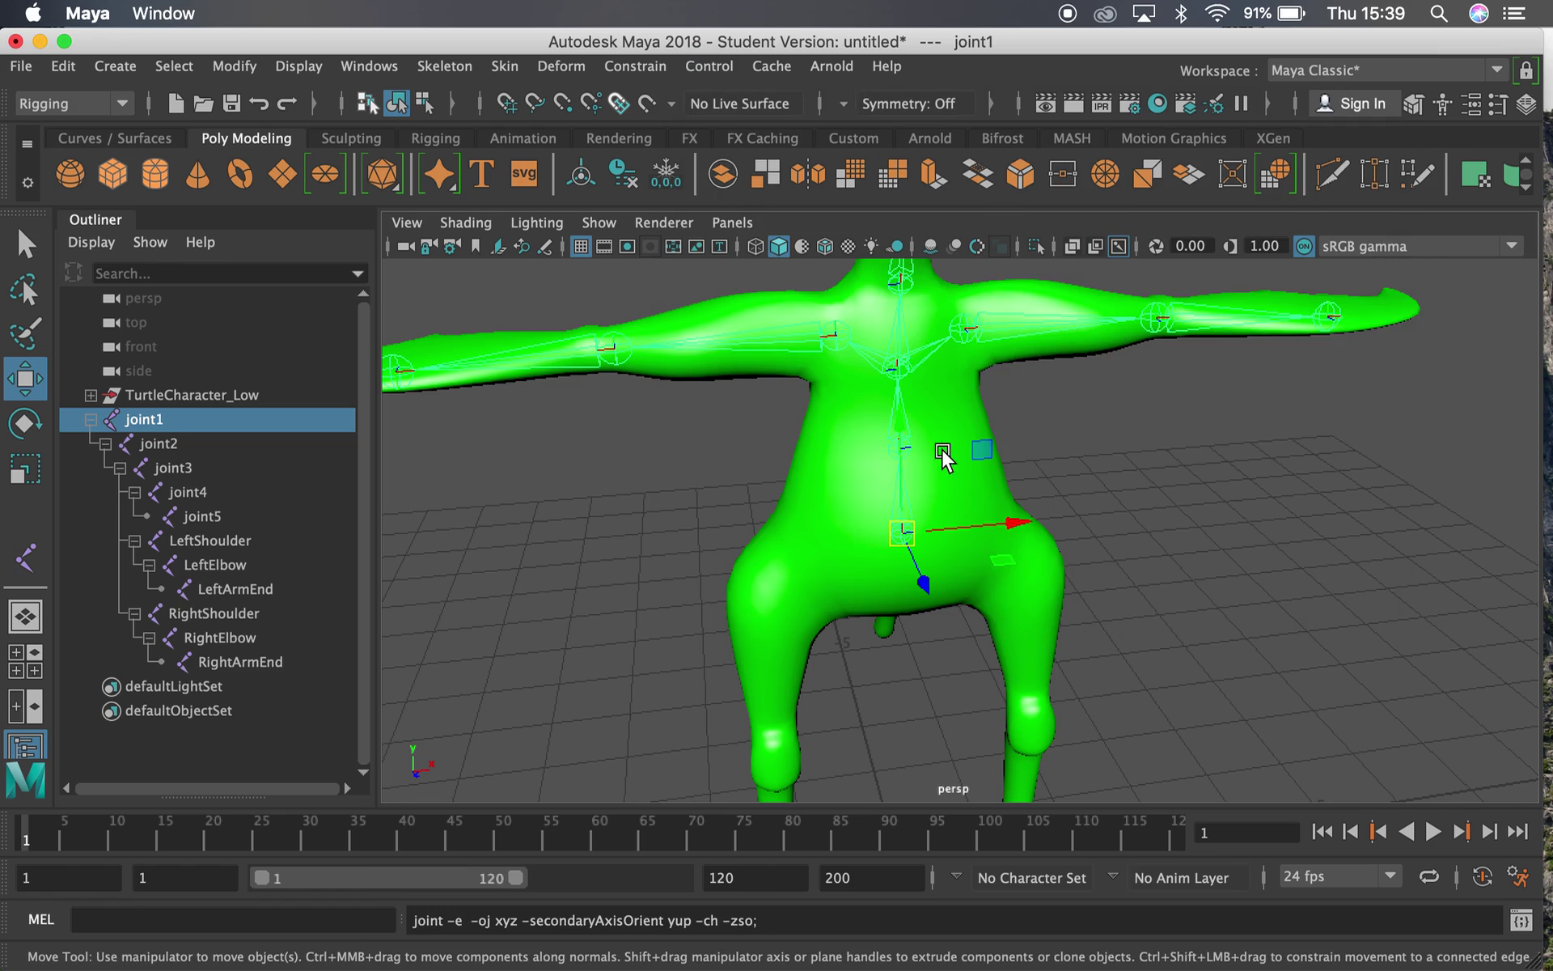
# Try rotating the reoriented joints, including spine joint2, and undo the test rotations
pyautogui.click(641, 360)
pyautogui.keyDown('alt'); pyautogui.moveTo(822, 420); pyautogui.dragTo(870, 454, button='middle'); pyautogui.keyUp('alt')
pyautogui.keyDown('alt'); pyautogui.moveTo(870, 453); pyautogui.dragTo(954, 507); pyautogui.keyUp('alt')
pyautogui.click(876, 440)
pyautogui.press('e')
pyautogui.hotkey('ctrl', 'z')
pyautogui.press('q')
pyautogui.click(904, 530)
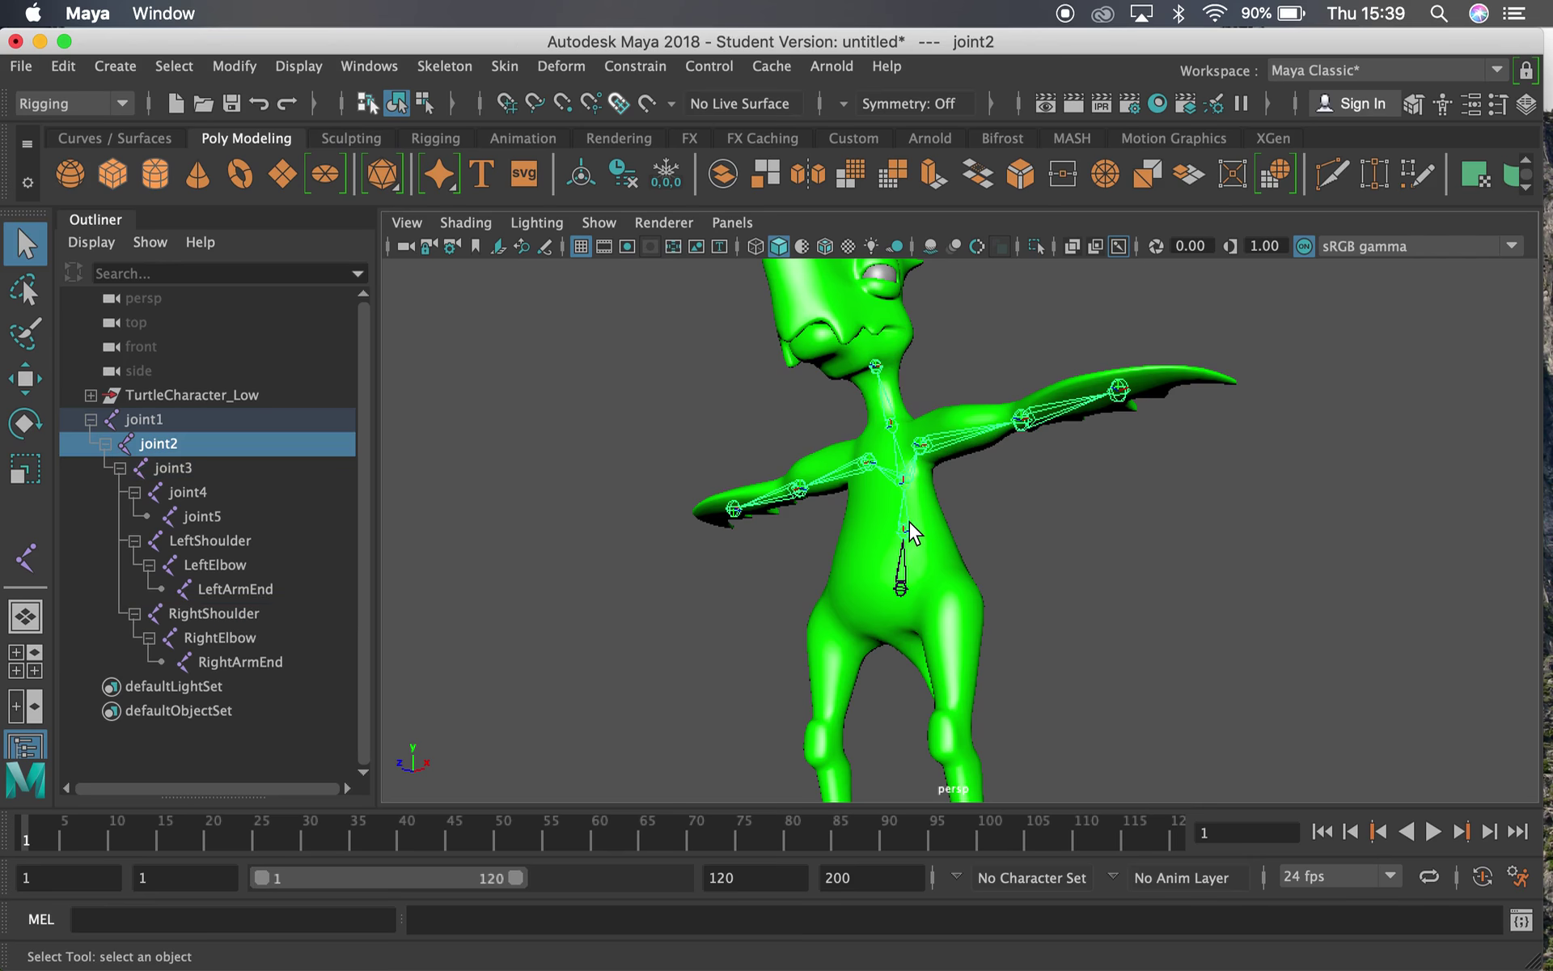
pyautogui.press('e')
pyautogui.moveTo(886, 437); pyautogui.dragTo(985, 487)
pyautogui.press('super+z')
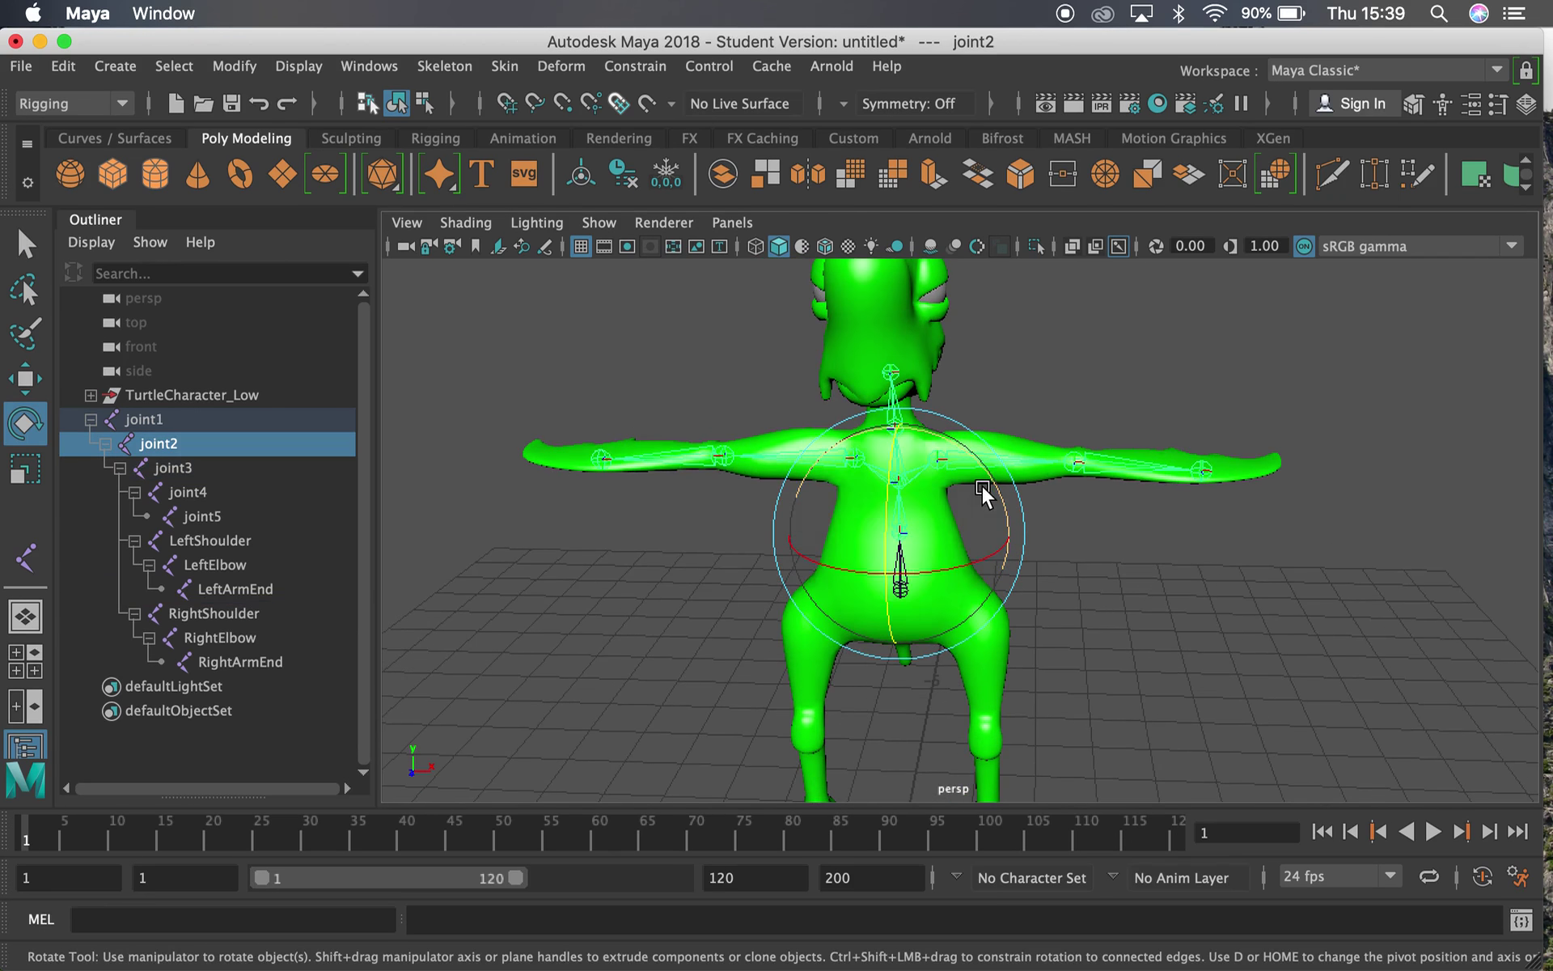